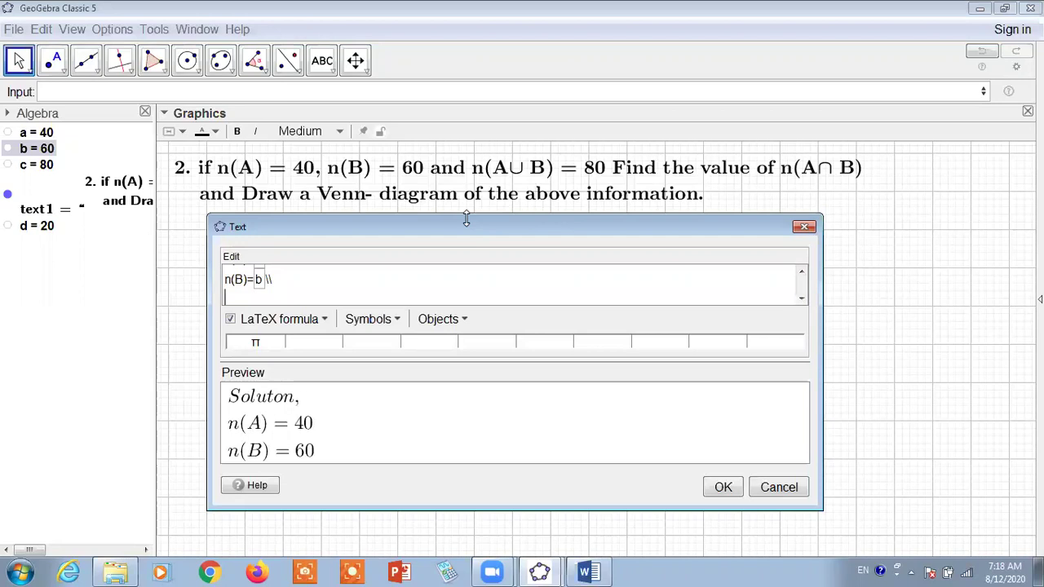
- Add the line n(A\cup B)= to the solution text, followed by a link to the value of object c
left_click_drag(466, 218, 495, 207)
type("n(a")
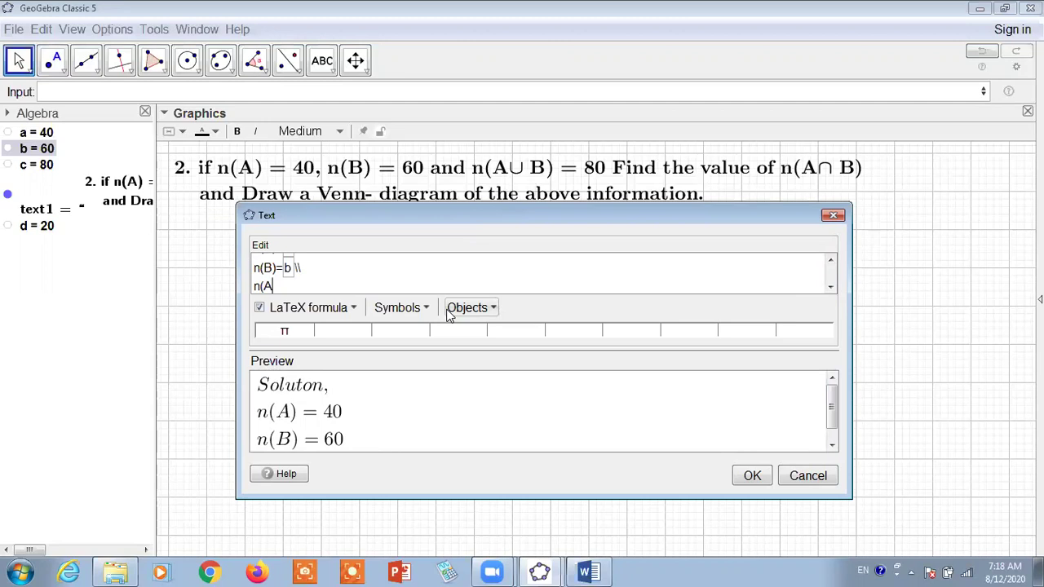
type("\\cup B)=")
left_click(39, 165)
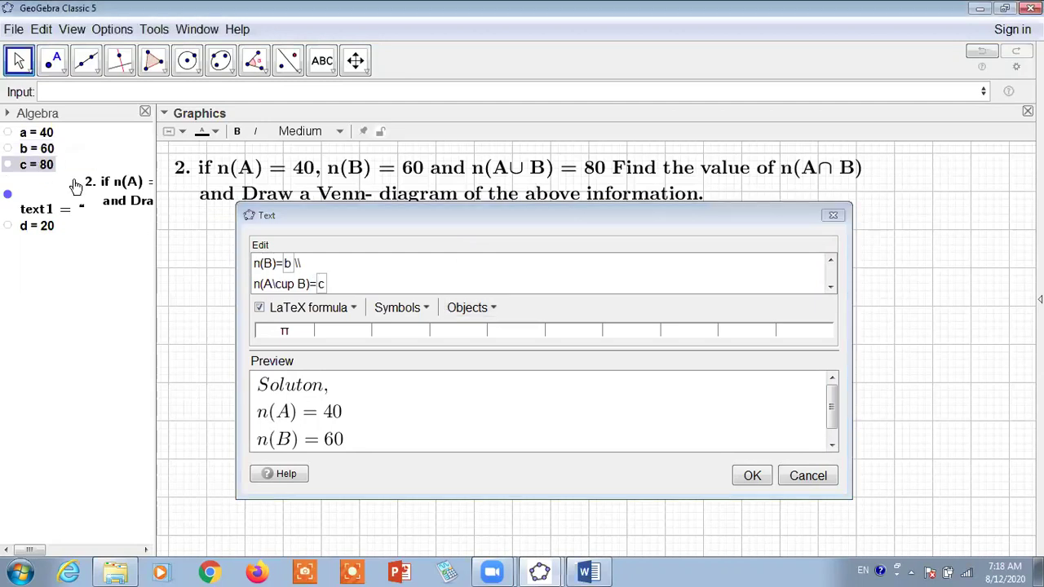
scroll(497, 426, "down", 2)
scroll(481, 422, "down", 1)
left_click(423, 309)
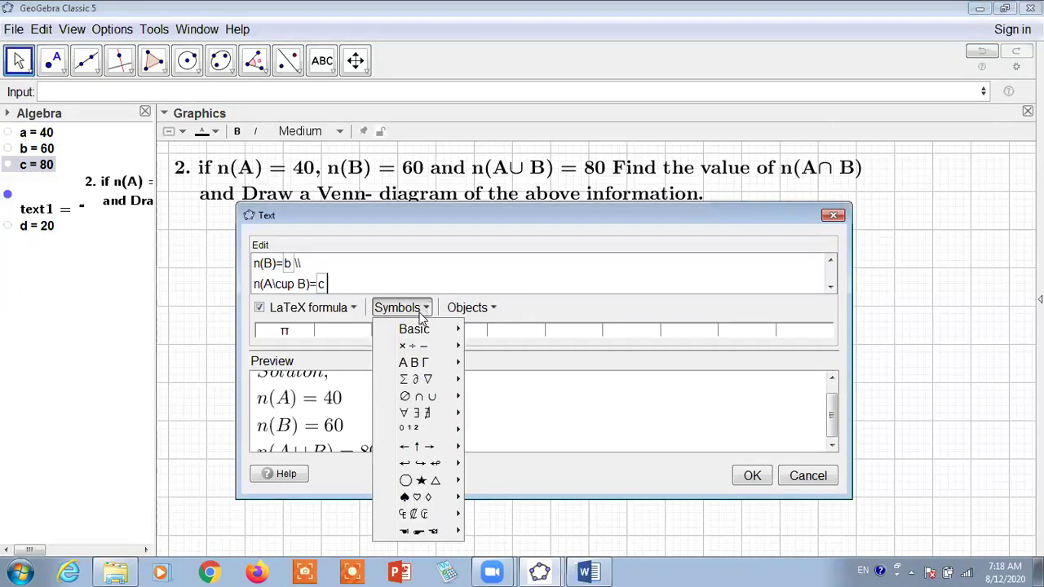
mouse_move(421, 398)
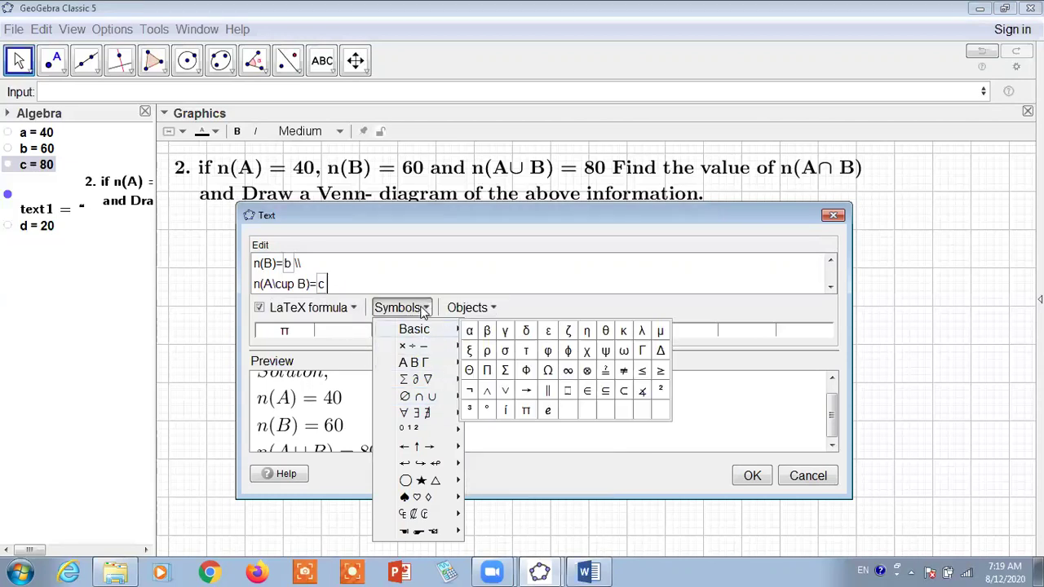
left_click(424, 310)
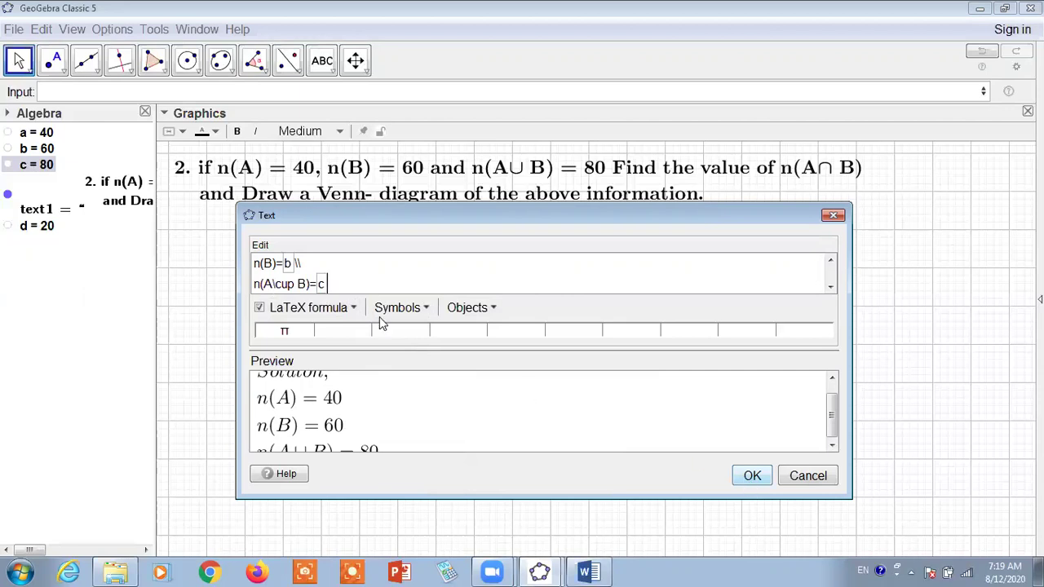
- Add the line n(A\cap B)=? to the solution text, confirm it, and place the text just below the question
key("Return")
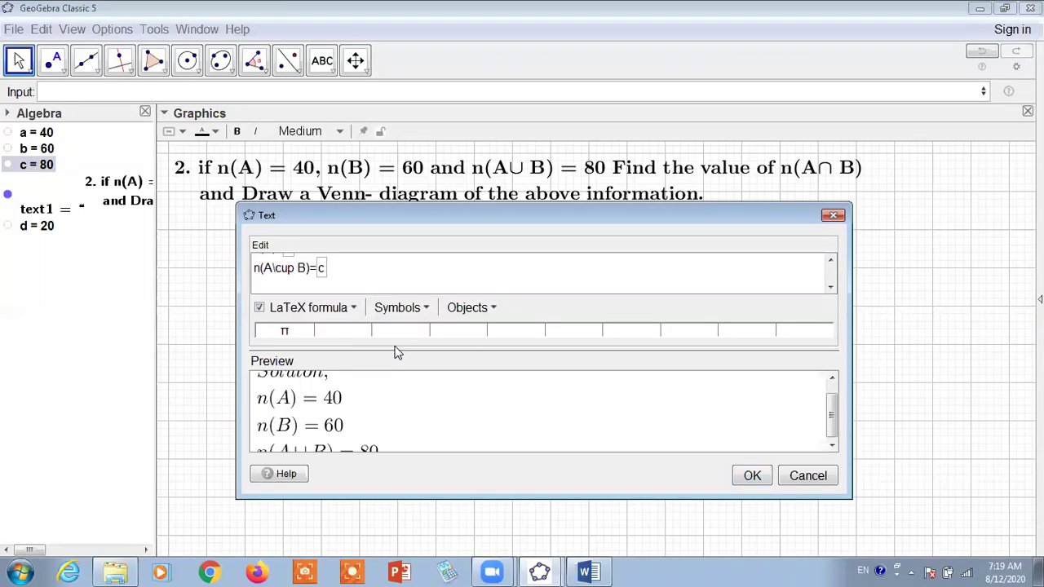
type("n(AM")
key("BackSpace")
type("\\cap B")
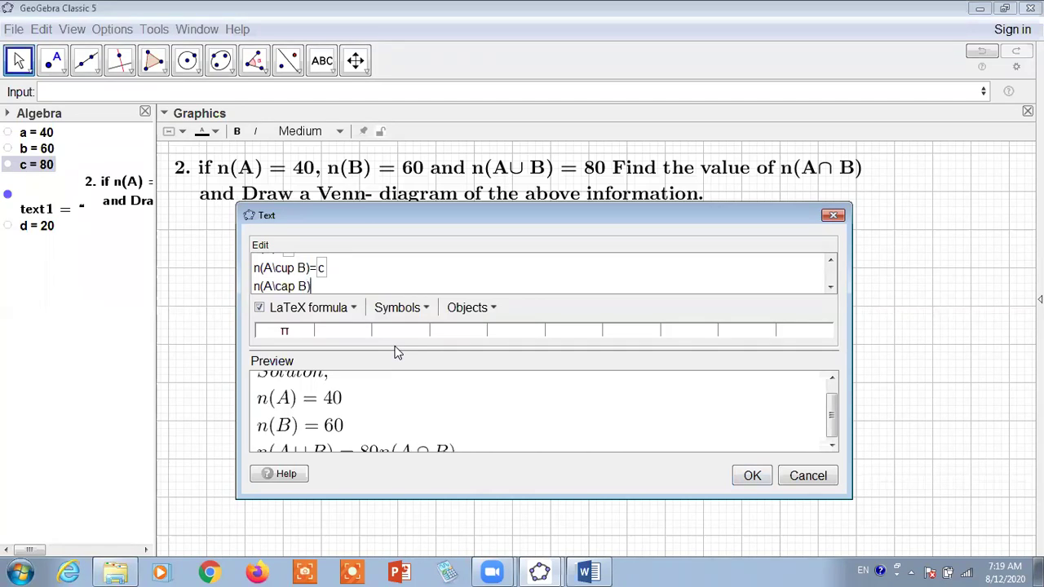
left_click(423, 309)
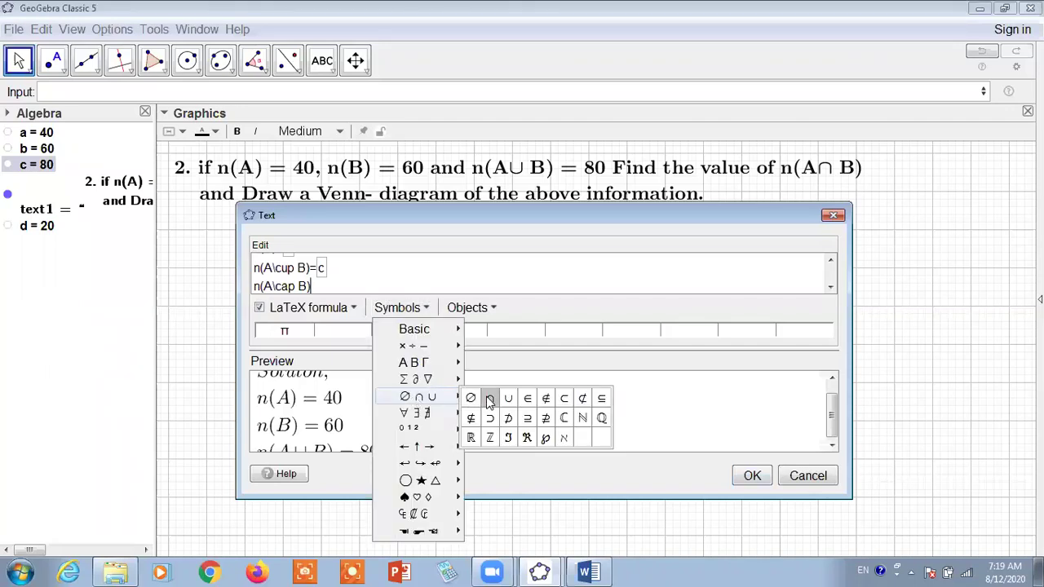
left_click(390, 307)
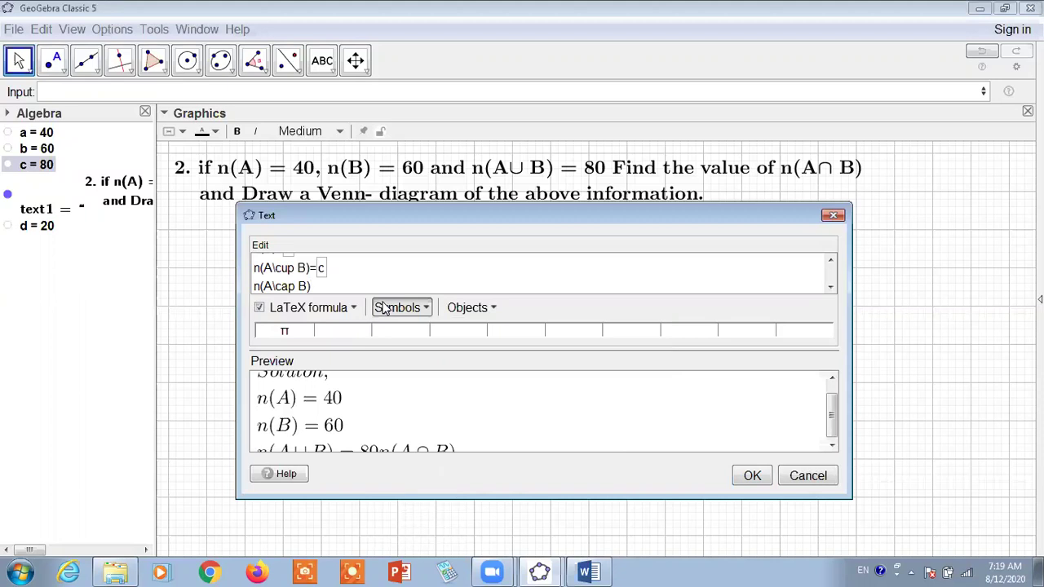
type("?")
left_click(751, 476)
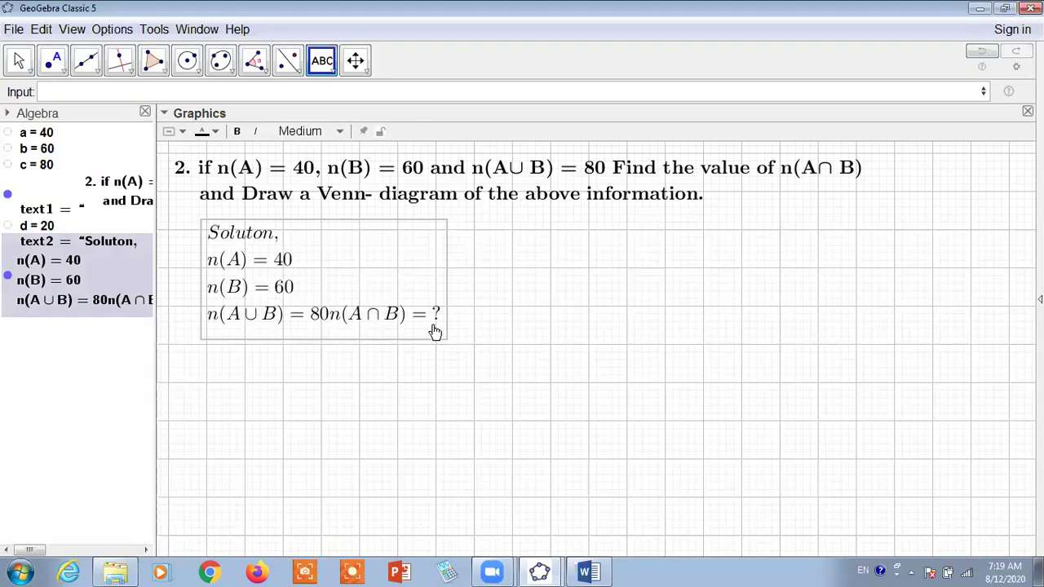
left_click_drag(340, 250, 318, 252)
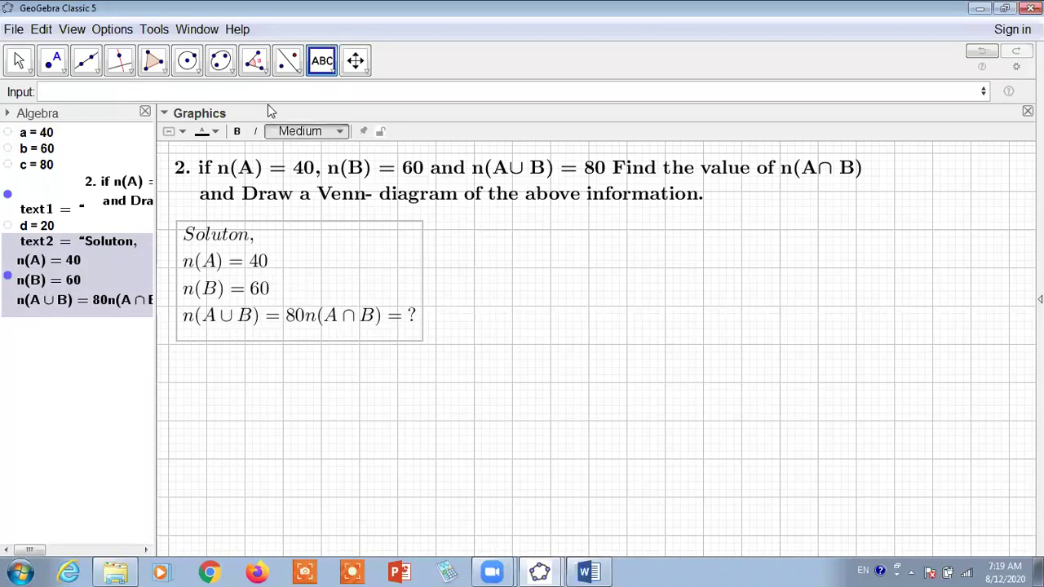
- Try to give the solution text a light green and then a light turquoise background
left_click(180, 131)
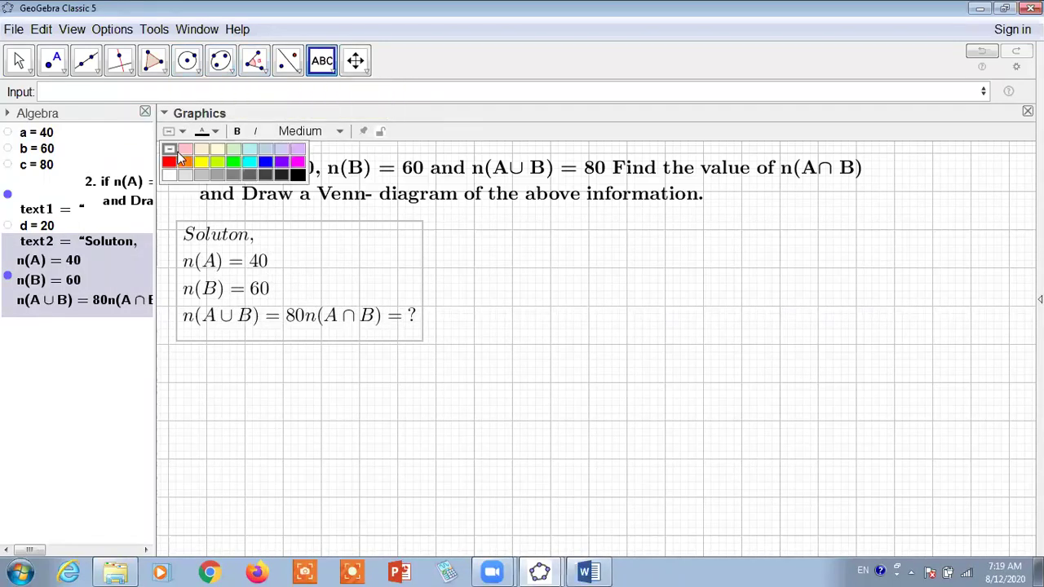
left_click(233, 151)
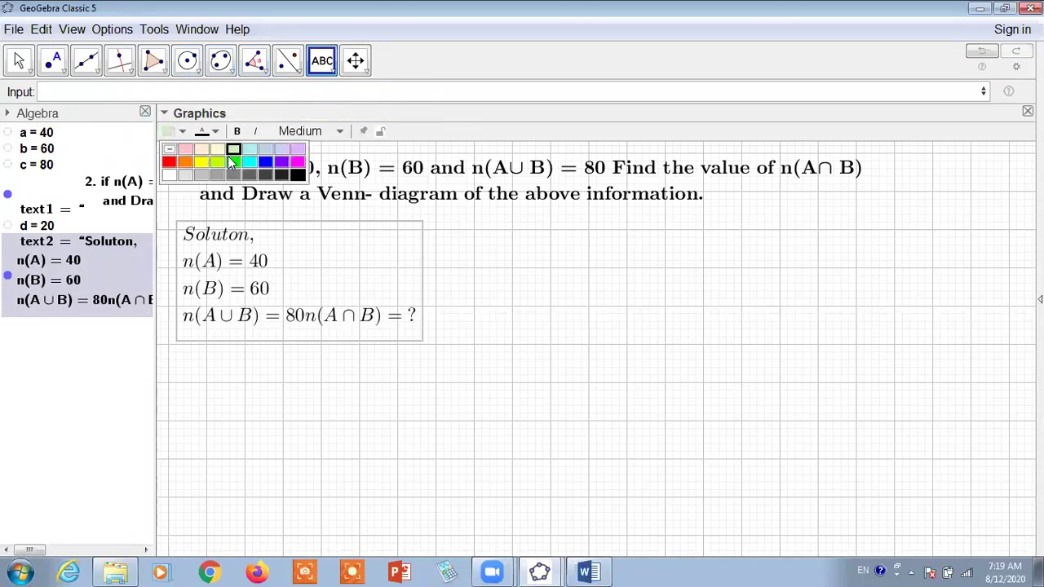
left_click(250, 151)
left_click(397, 258)
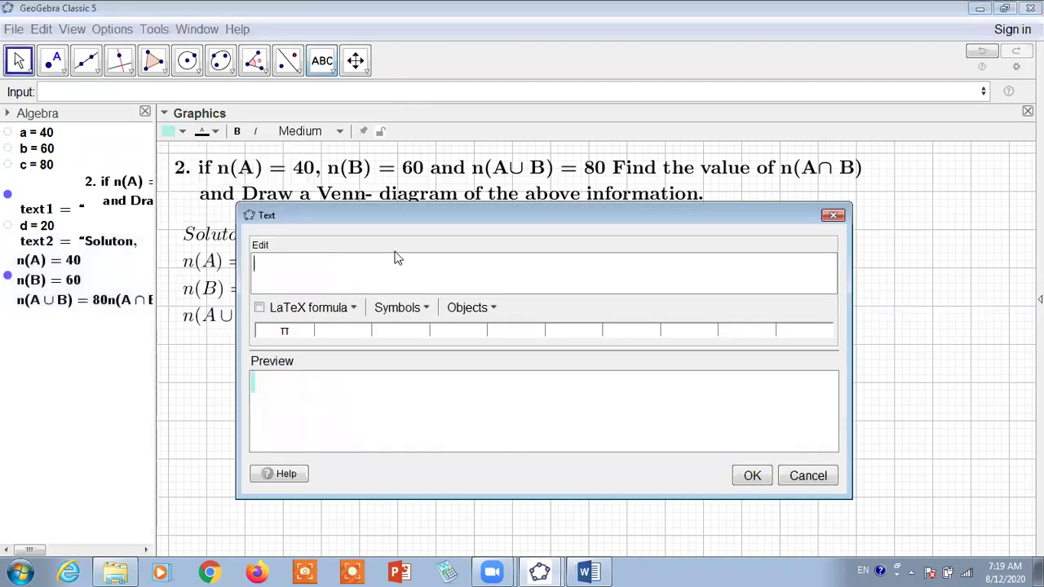
left_click(833, 214)
- Set the solution text's background colour to light turquoise
left_click(233, 253)
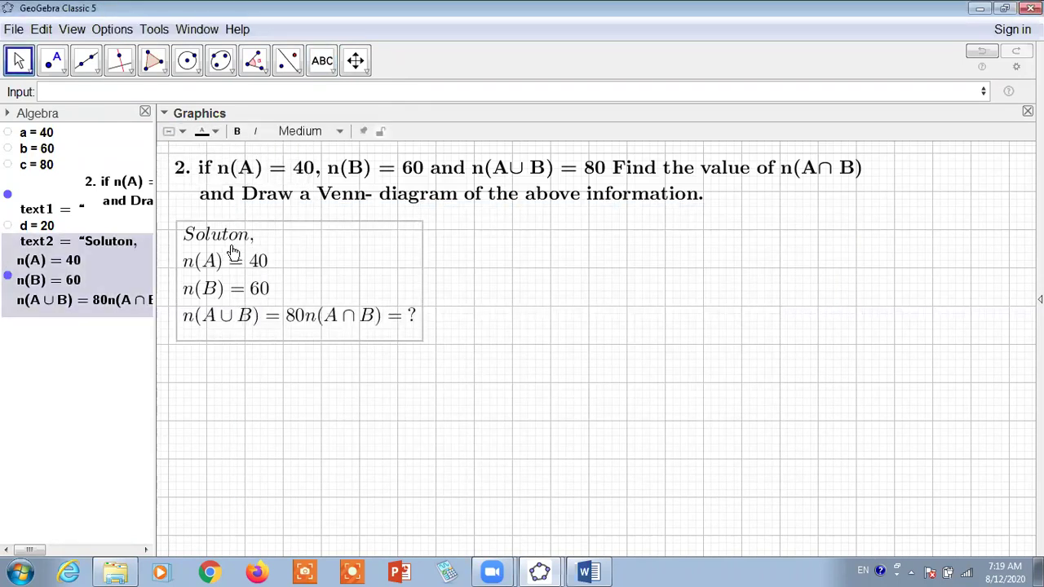
left_click(183, 133)
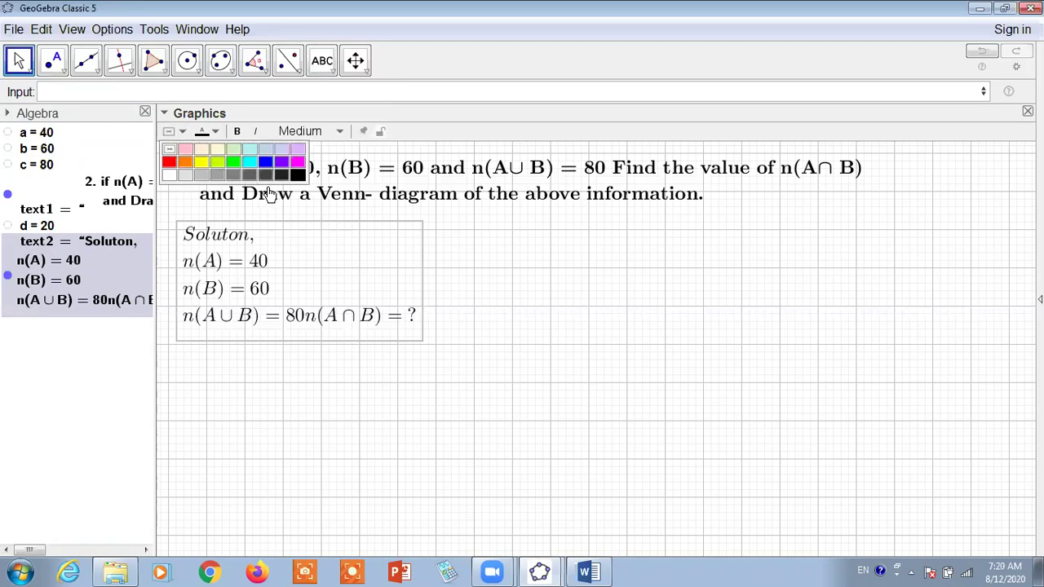
left_click(251, 155)
- Insert the line break \\ after the n(A\cup B) line of the solution text and nudge the text up towards the question
double_click(316, 315)
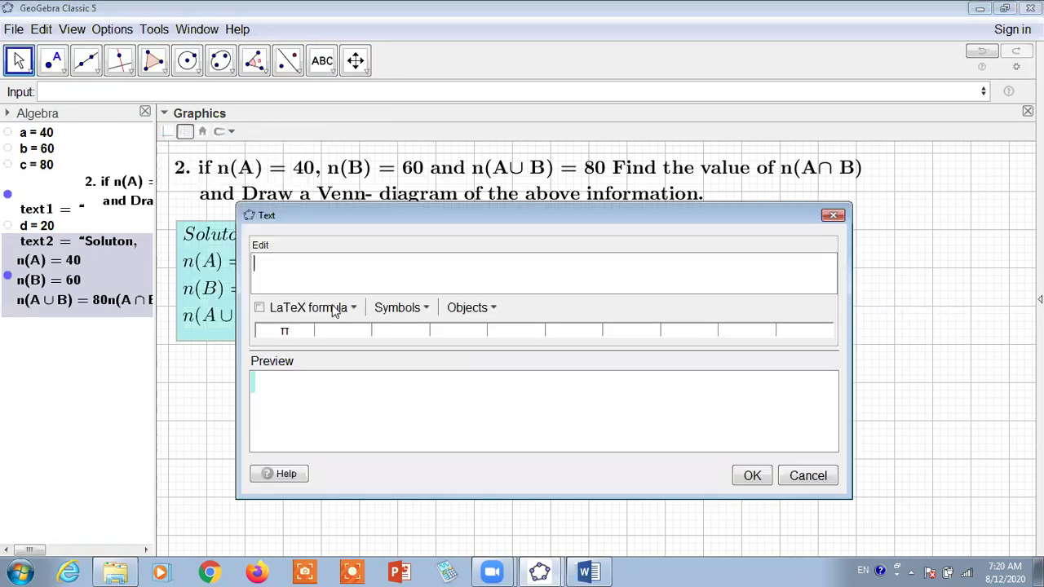
scroll(362, 274, "down", 2)
scroll(313, 283, "down", 1)
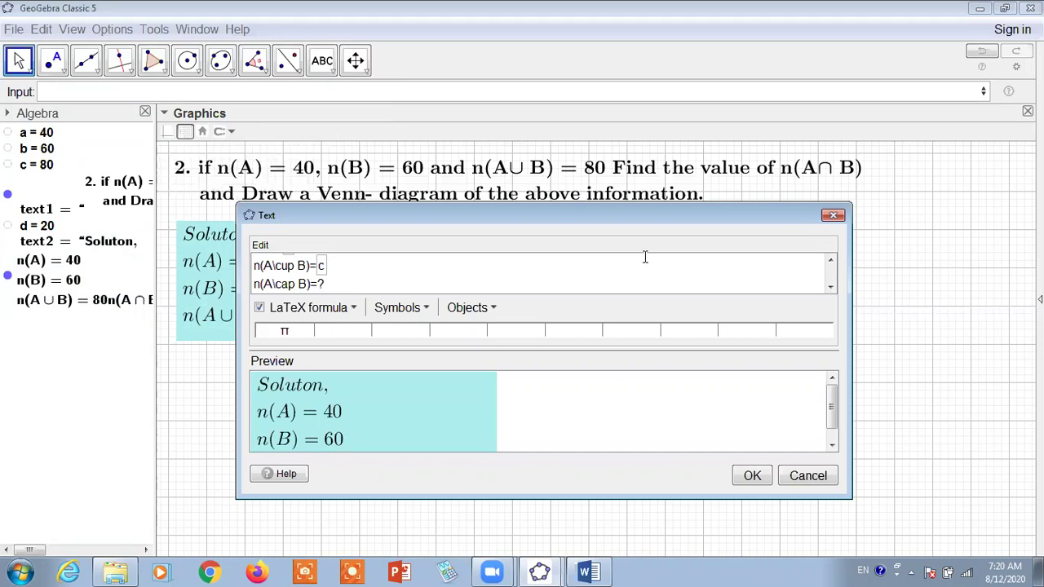
left_click_drag(678, 204, 734, 92)
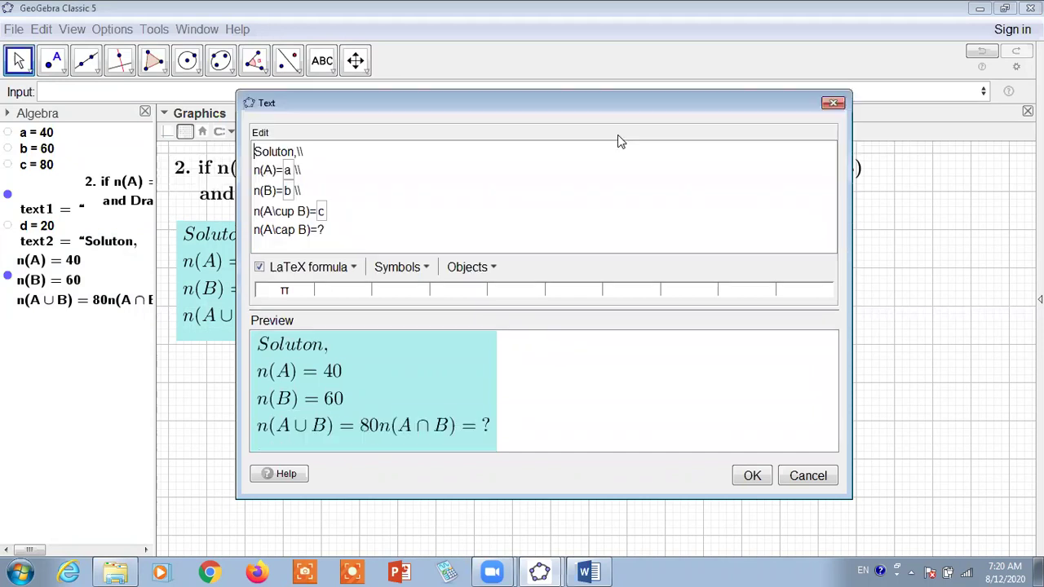
left_click(336, 212)
type("\\\\")
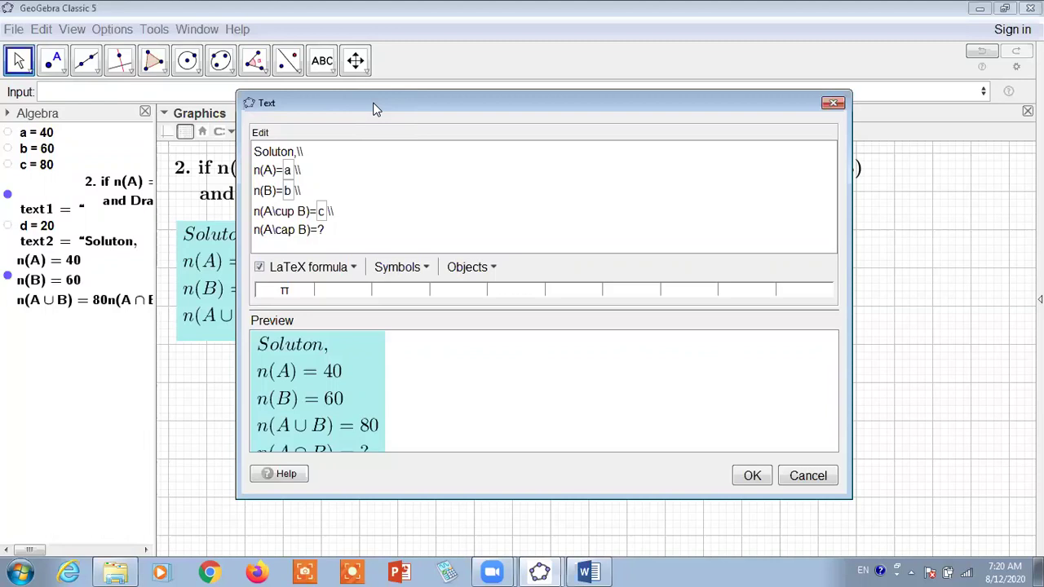
left_click_drag(552, 96, 732, 82)
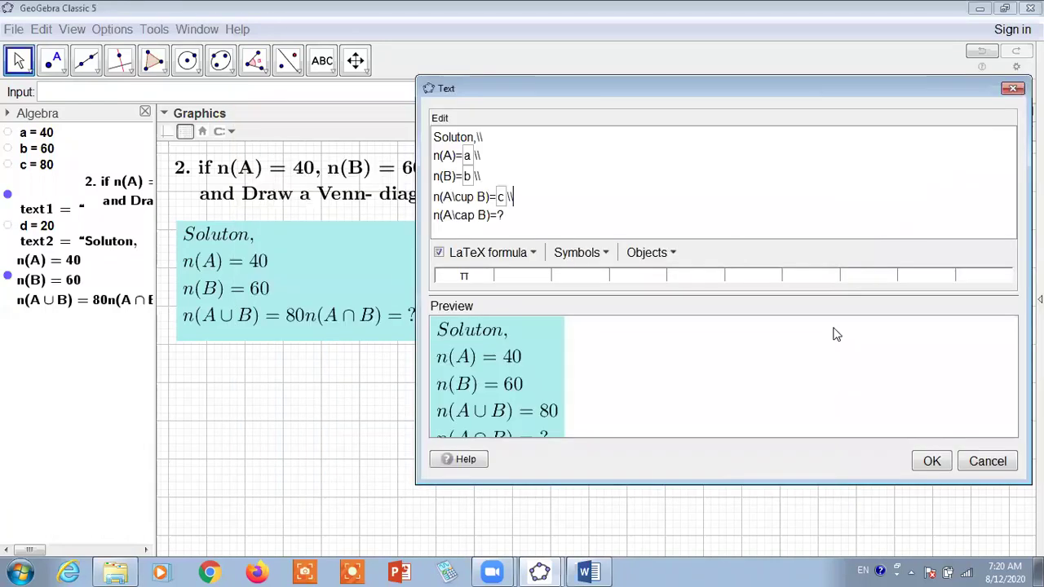
left_click(931, 461)
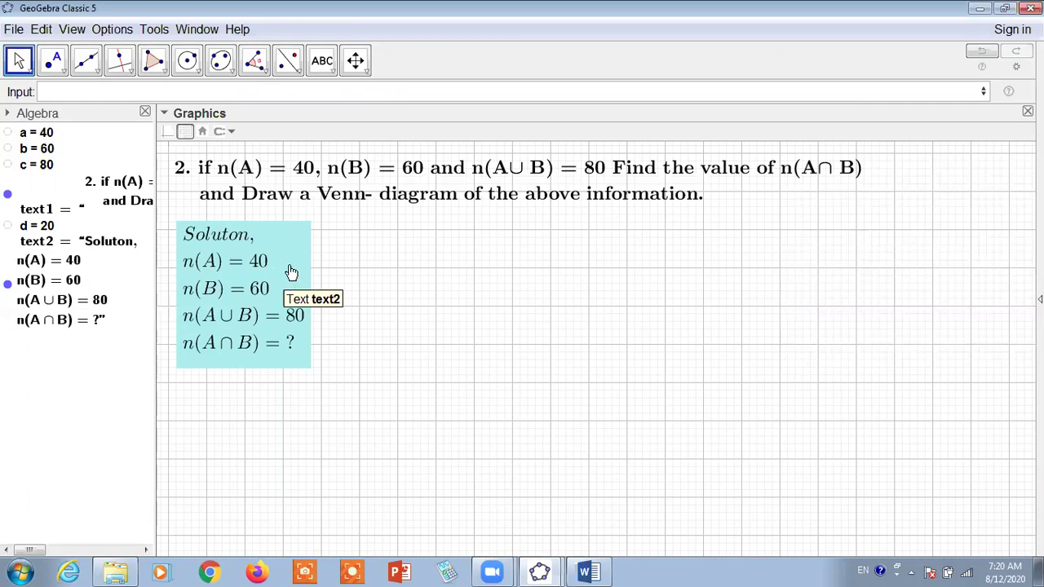
left_click_drag(292, 262, 294, 257)
key("Up")
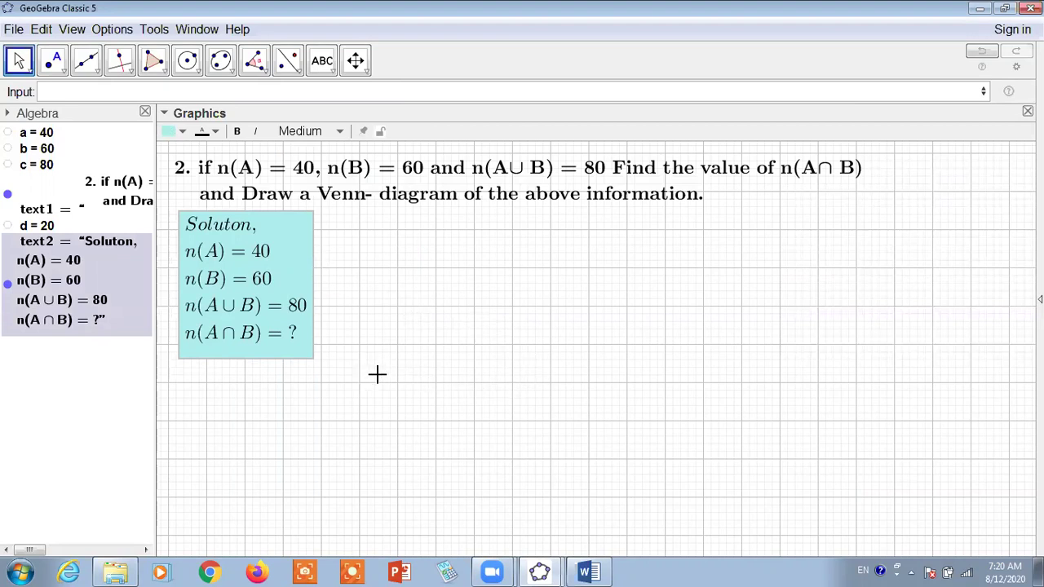
- Start a new text object on the canvas below the solution text, keeping the given values in view
left_click(325, 65)
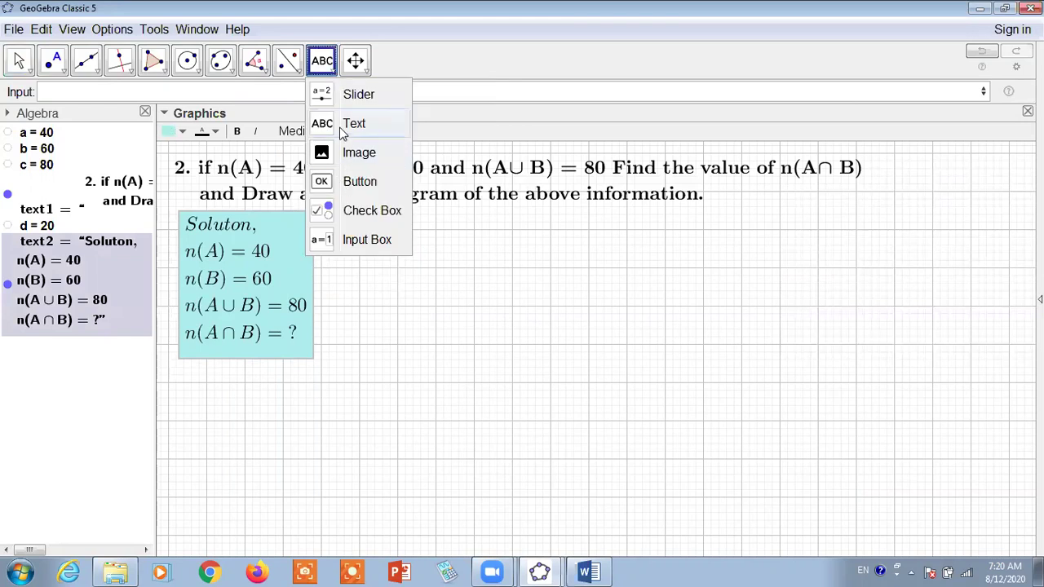
left_click(341, 377)
left_click(245, 400)
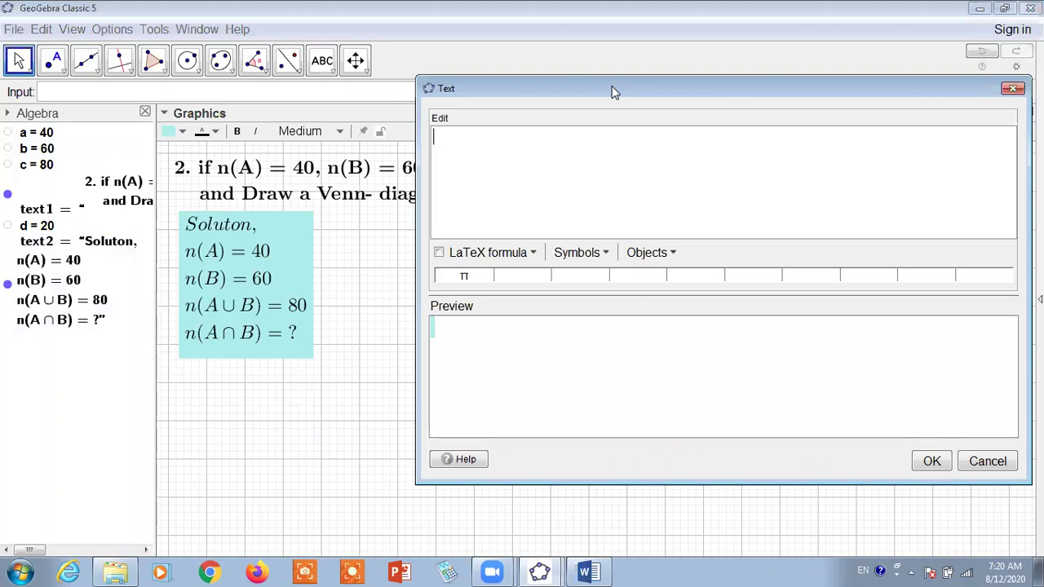
left_click_drag(614, 92, 574, 238)
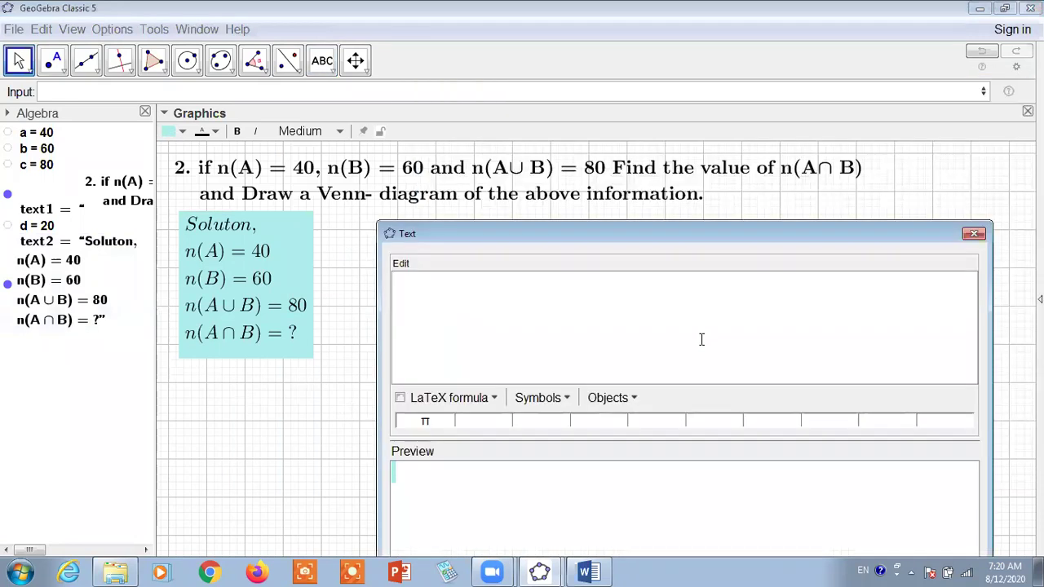
left_click(183, 133)
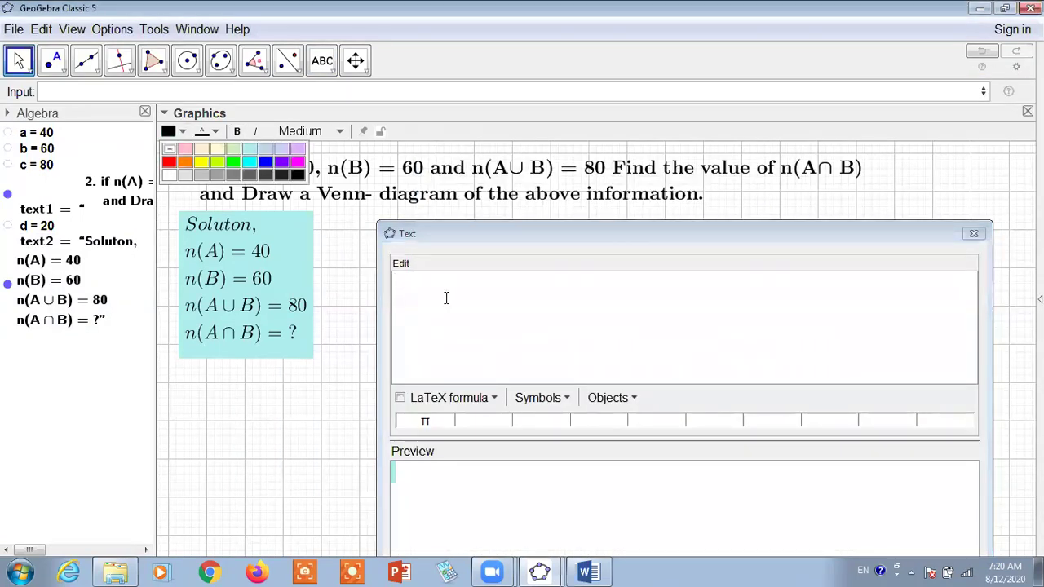
type("n")
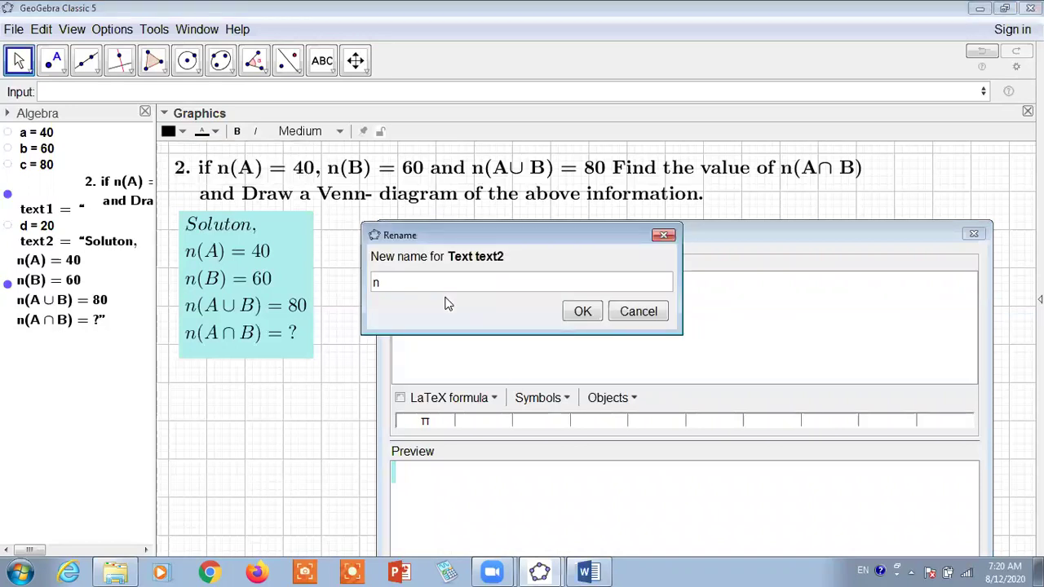
left_click(661, 315)
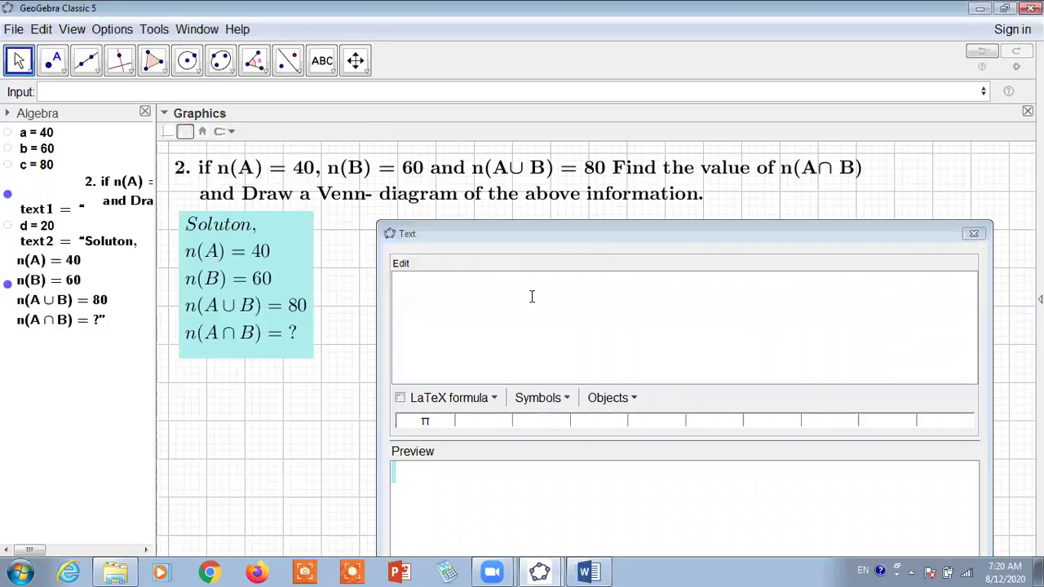
- Render the new text as a LaTeX formula and enter its beginning n(A∪B)= n, using the union symbol
left_click(527, 296)
type("n")
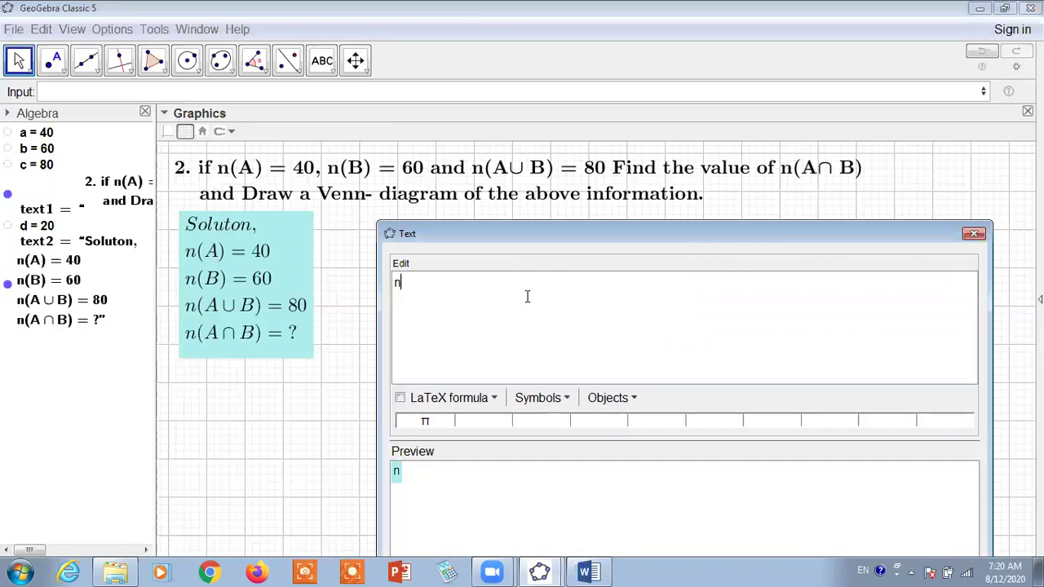
type("(A")
left_click(401, 398)
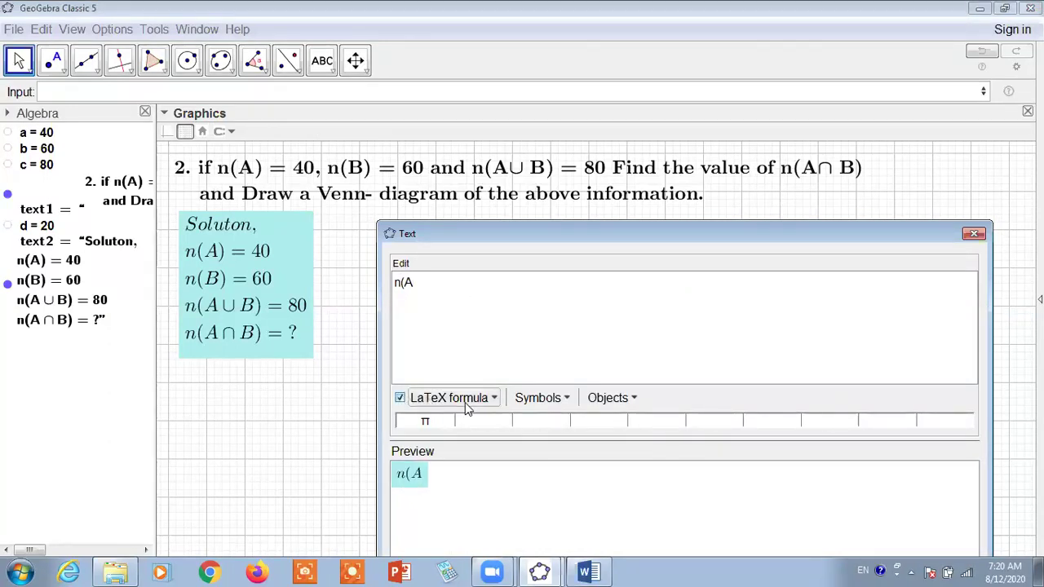
left_click(563, 404)
mouse_move(559, 447)
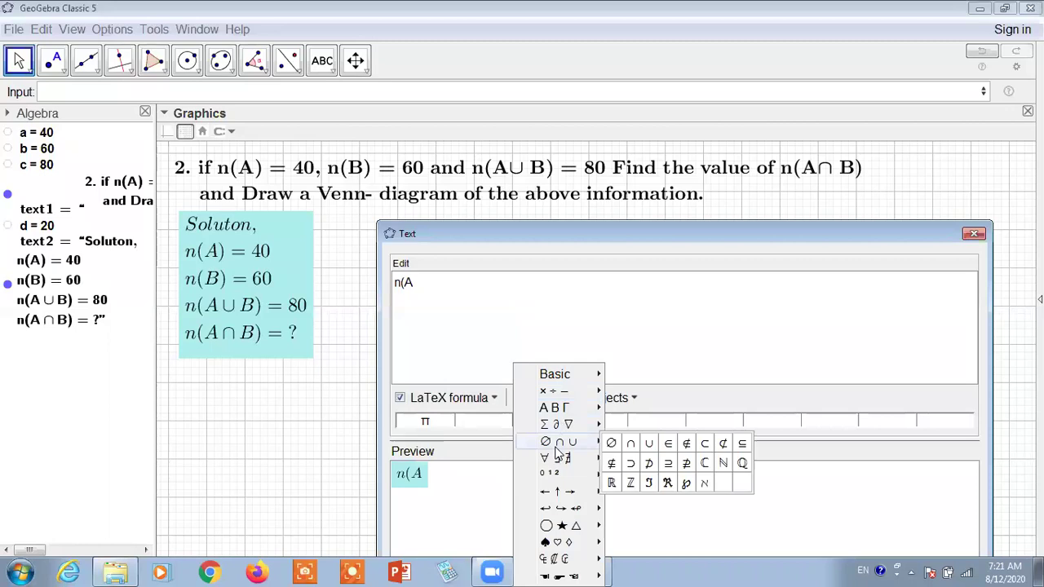
left_click(648, 446)
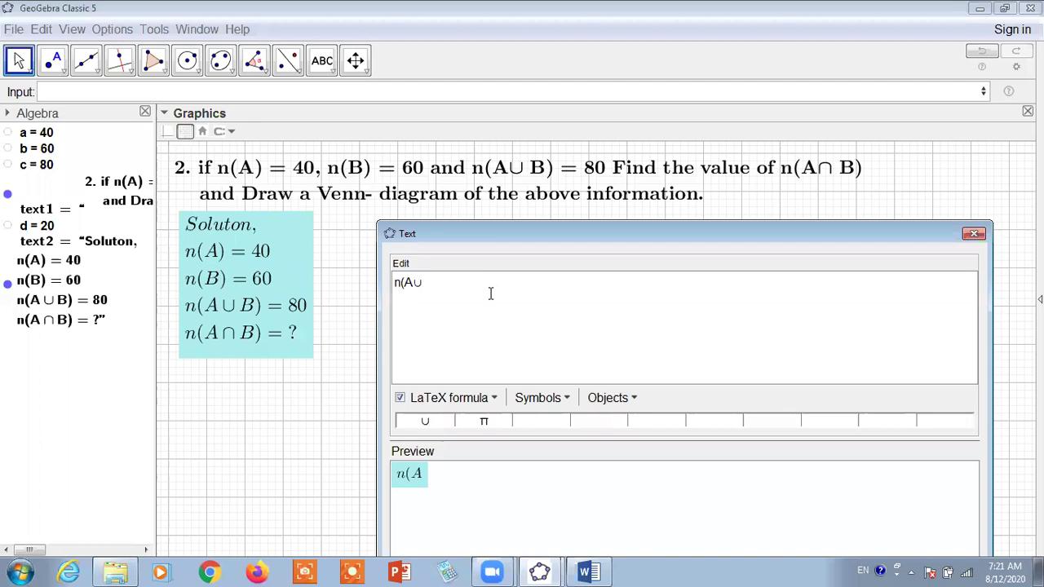
type("B)= n")
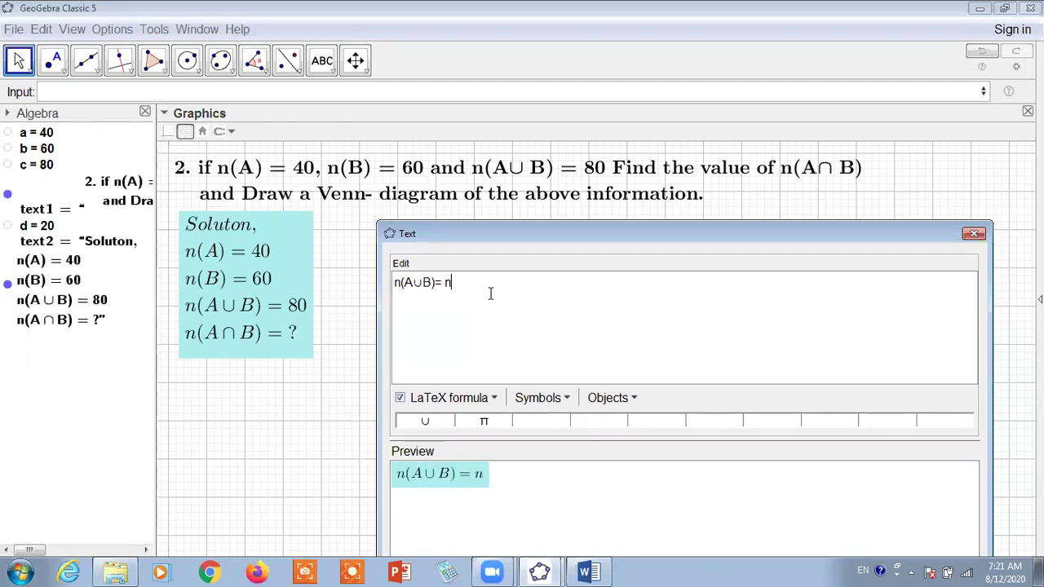
- Complete the formula so that it reads n(A∪B)= n(A) + n(B)- n(A∩B), using the intersection symbol
type("(")
type("A) +")
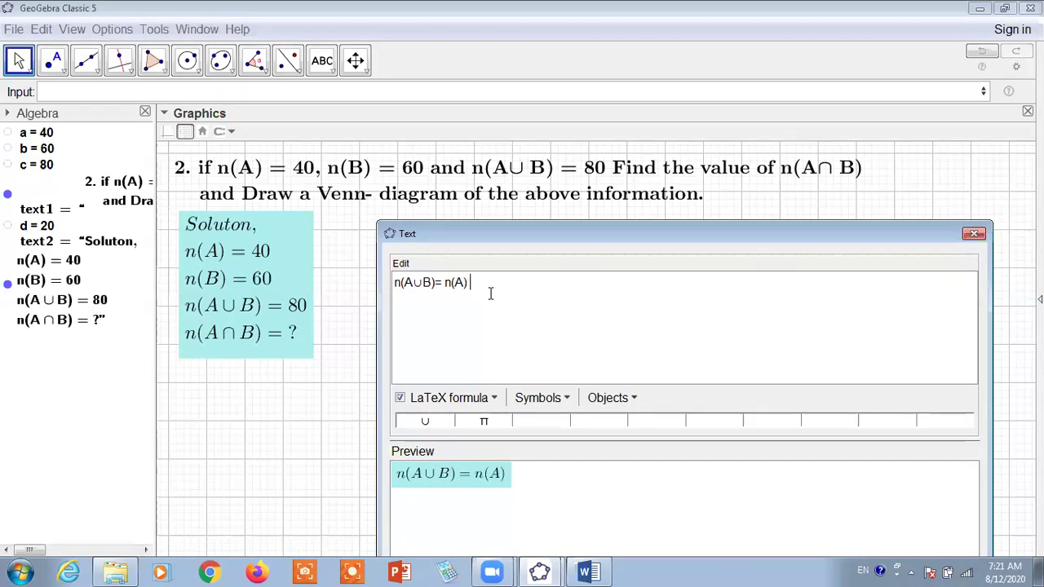
type(" n(B")
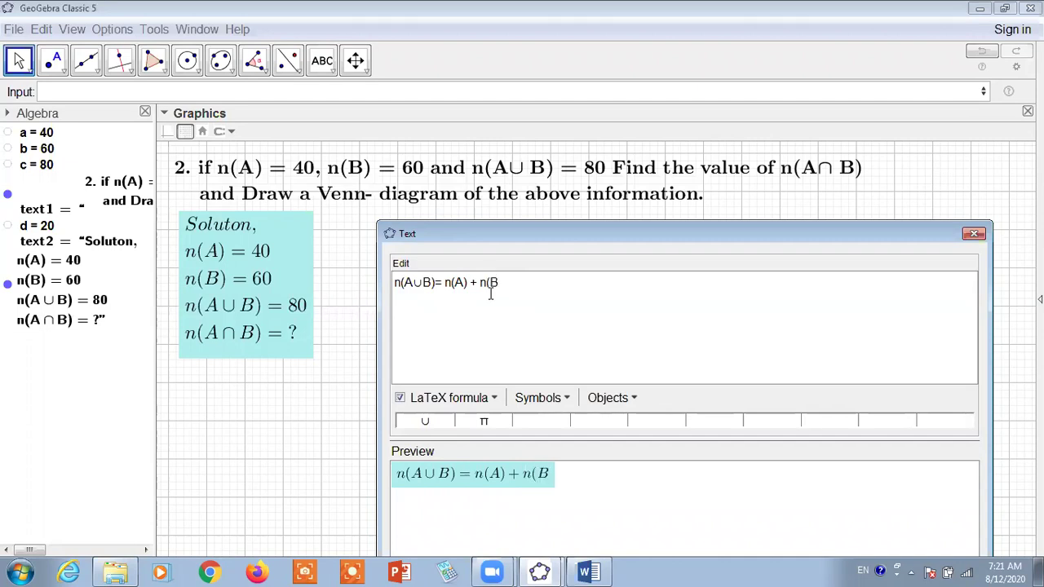
type(")- n(A")
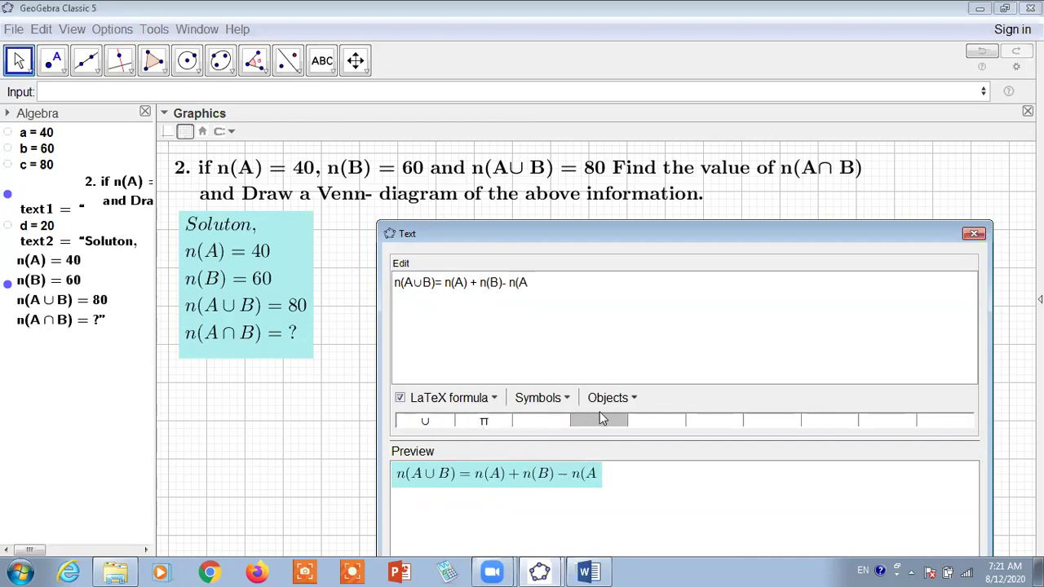
left_click(563, 400)
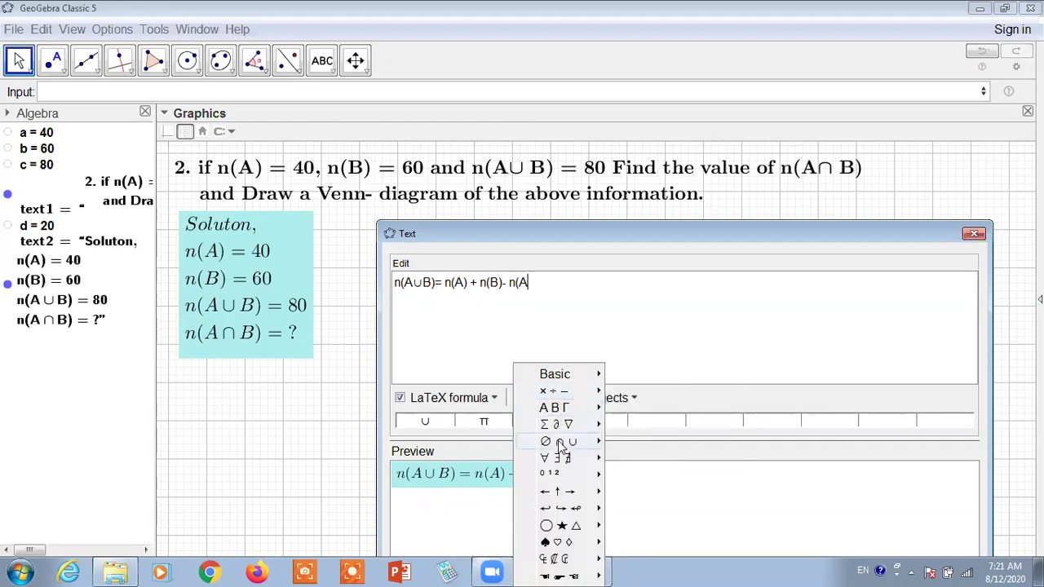
mouse_move(563, 441)
left_click(633, 443)
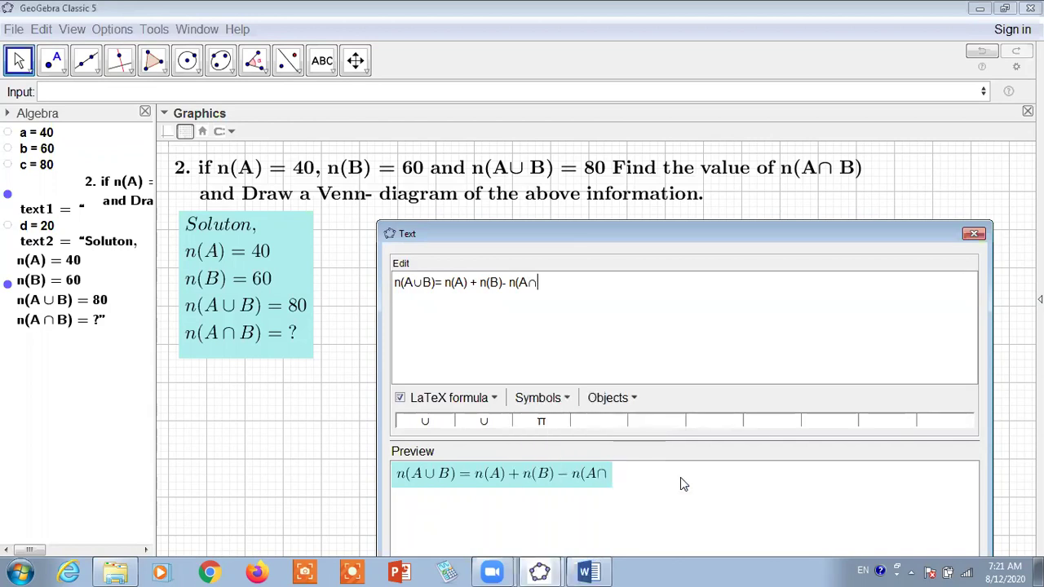
type("B)")
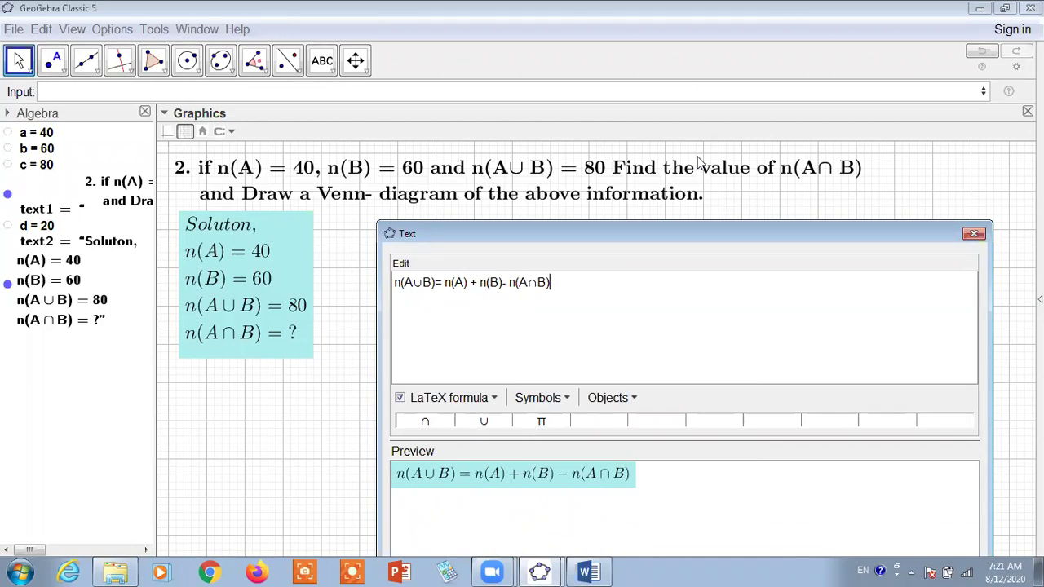
- Shrink and move the text editor off the working area, accept the formula and place it just below the solution text
left_click_drag(699, 161, 767, 245)
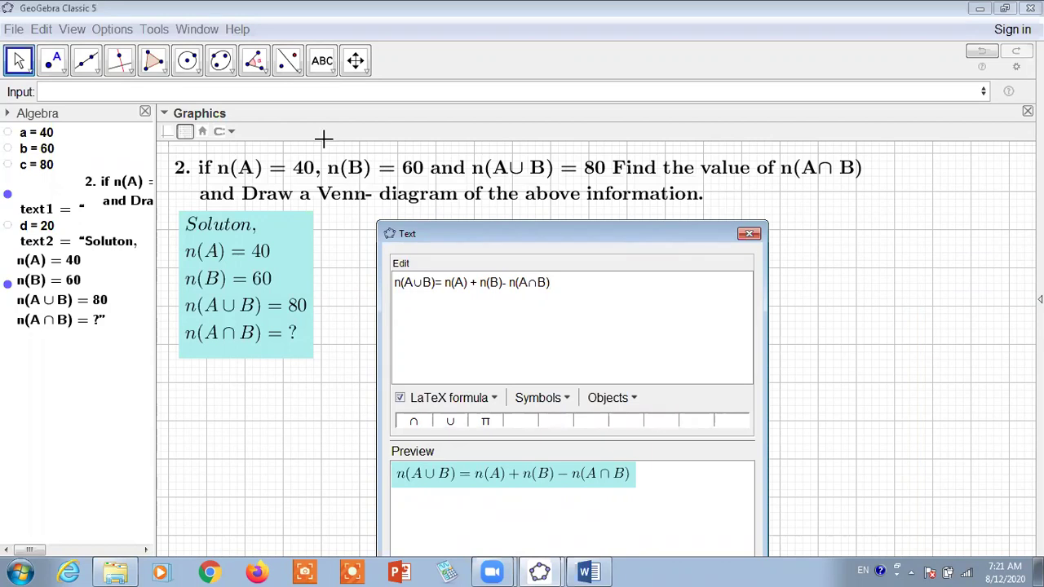
left_click(20, 60)
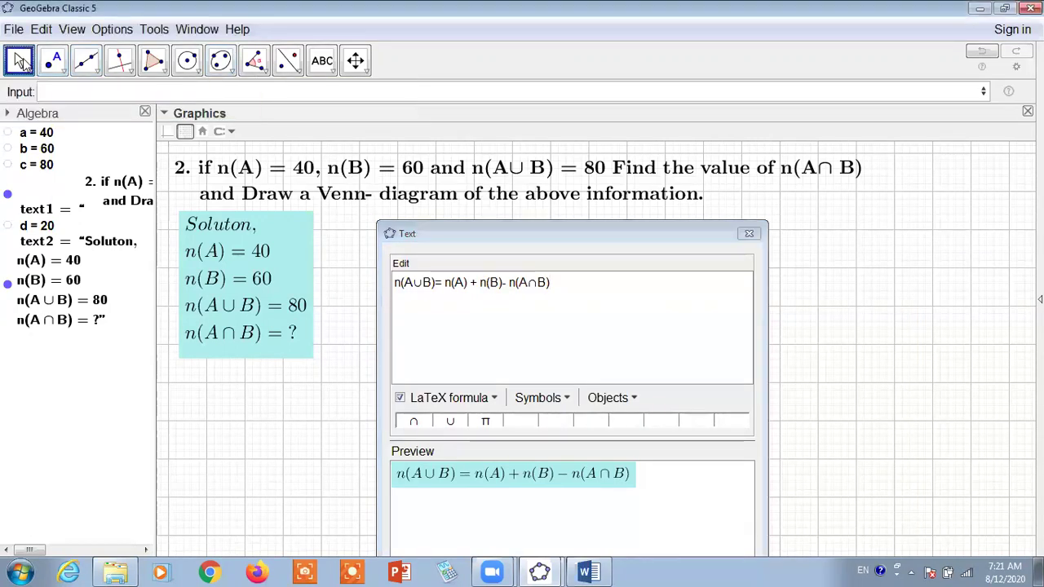
mouse_move(53, 59)
left_click(555, 229)
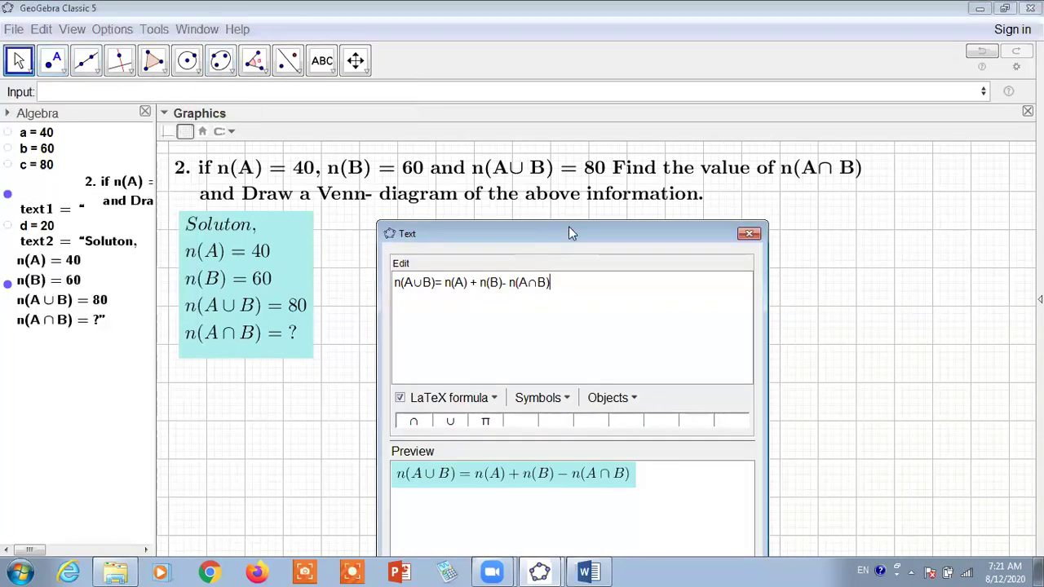
left_click_drag(570, 229, 691, 126)
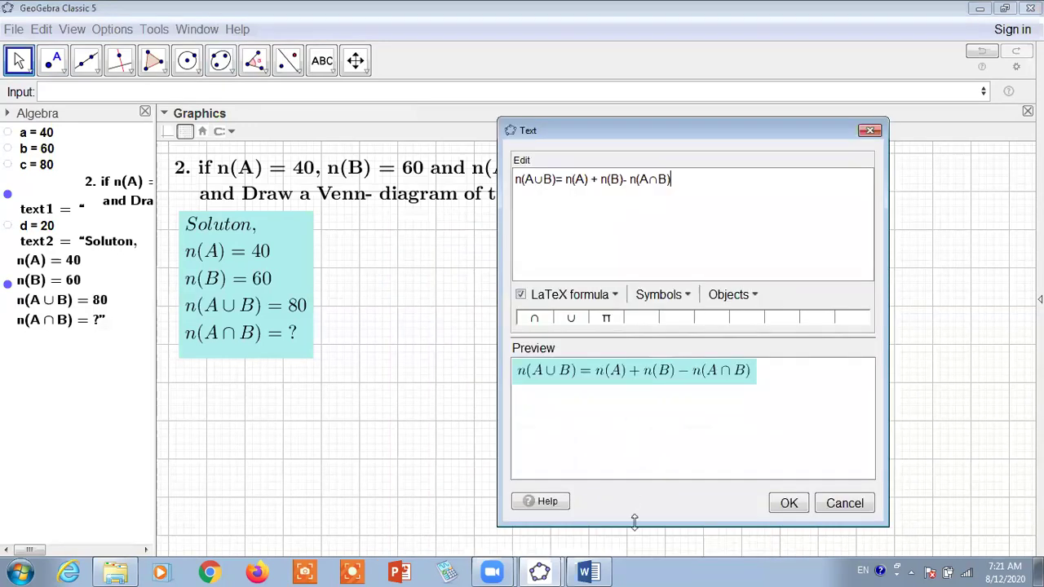
left_click_drag(637, 522, 636, 416)
left_click(790, 399)
left_click_drag(421, 427, 358, 410)
- Make the n(A∪B) formula text bold and nudge it closer to the solution text
left_click(236, 131)
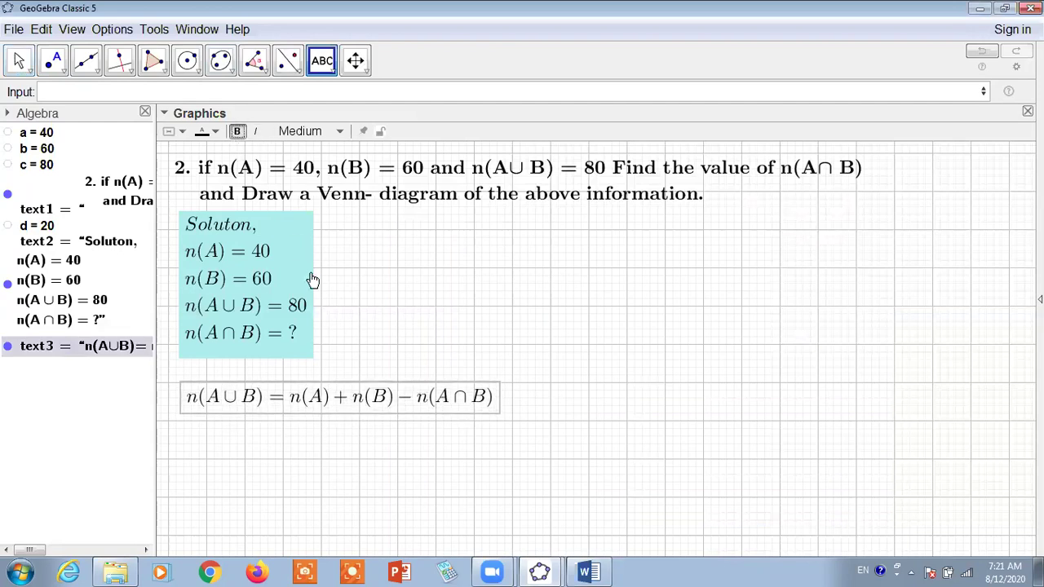
left_click(19, 60)
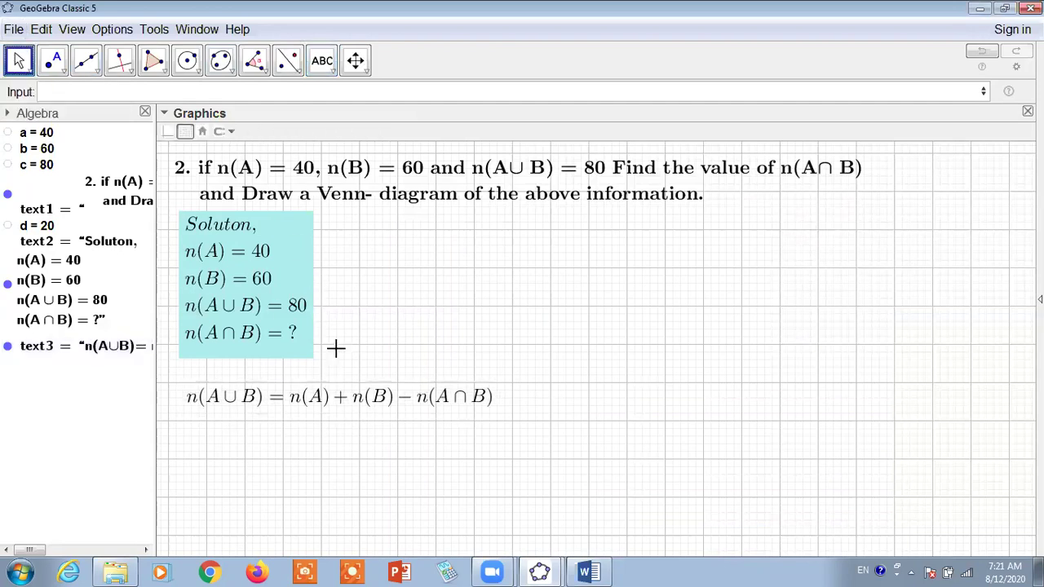
left_click(345, 400)
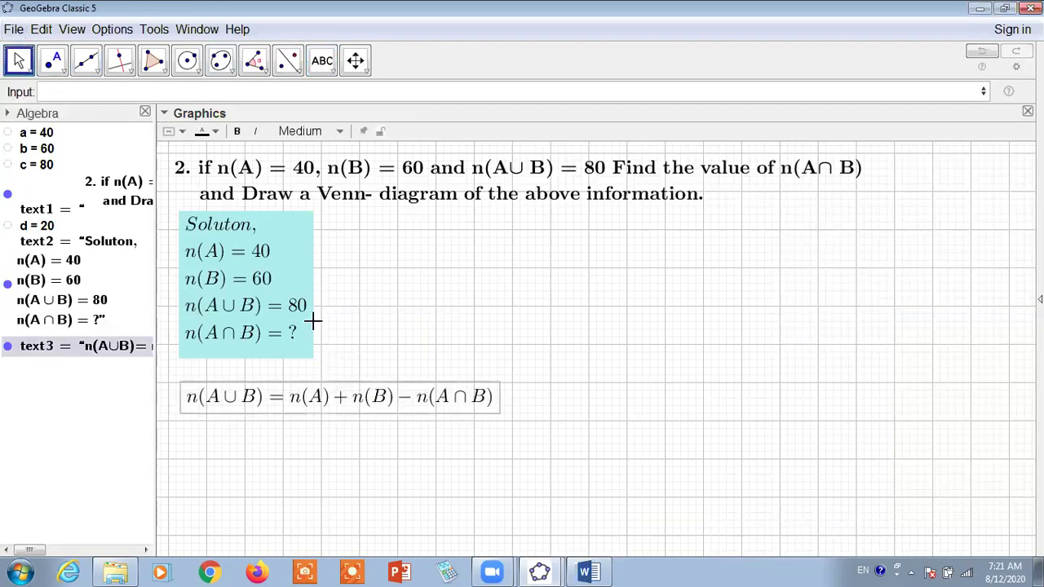
left_click(235, 132)
left_click_drag(365, 395, 354, 386)
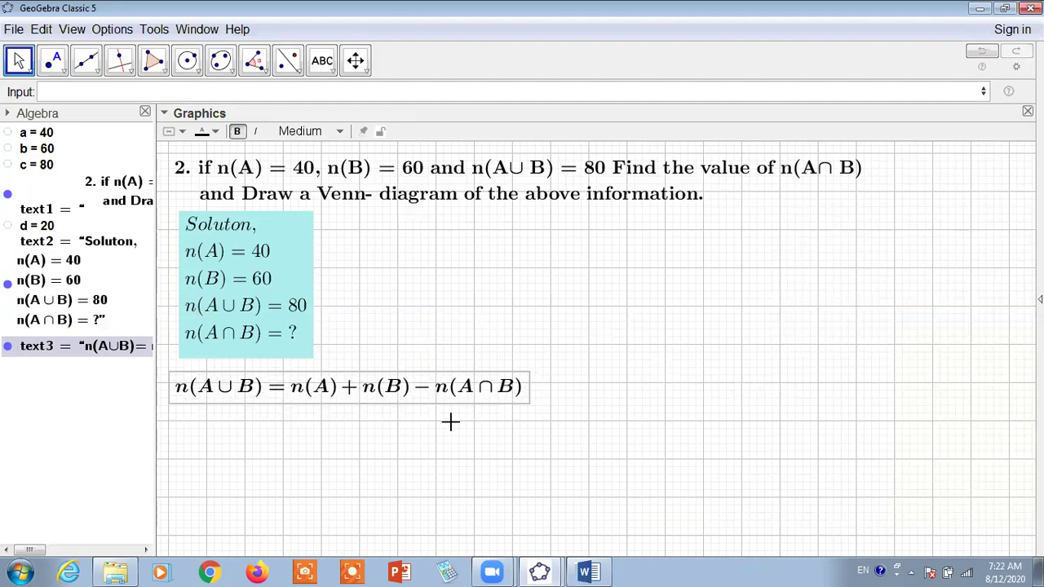
double_click(274, 400)
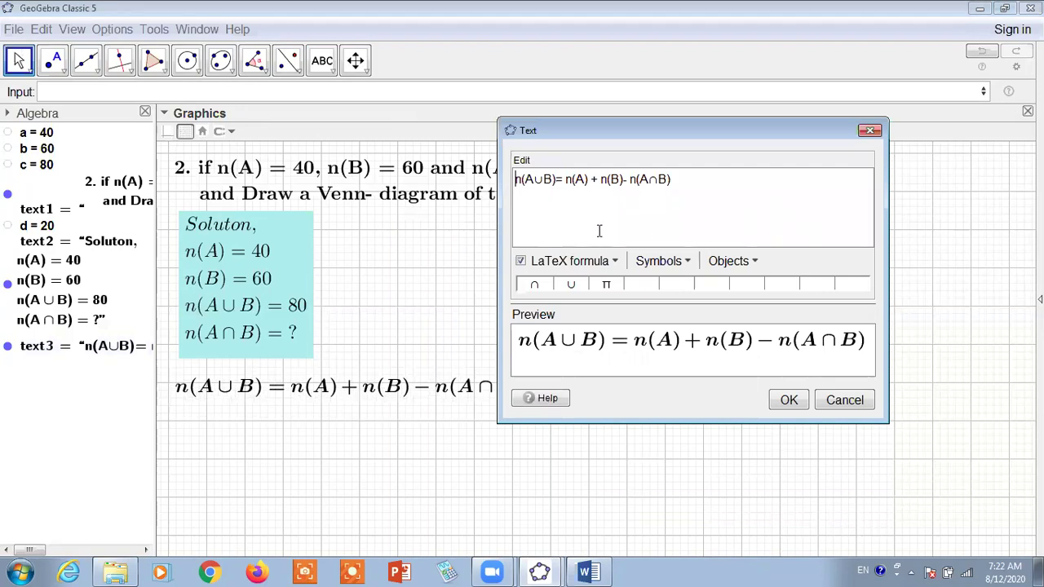
left_click(678, 180)
left_click(844, 402)
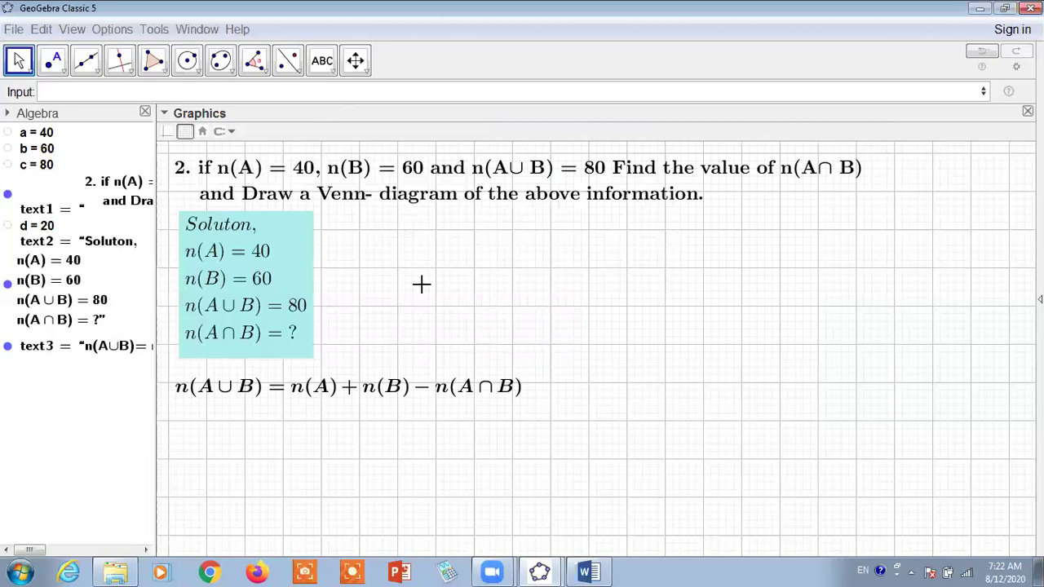
- Start a new text below the formula with "Or," followed by the dynamic value of c
left_click(326, 67)
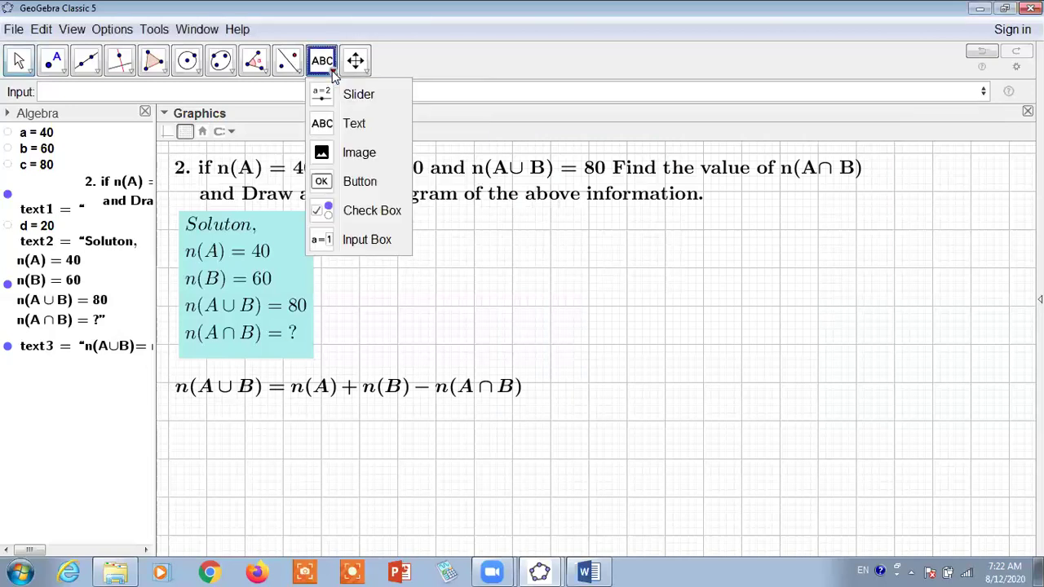
left_click(186, 422)
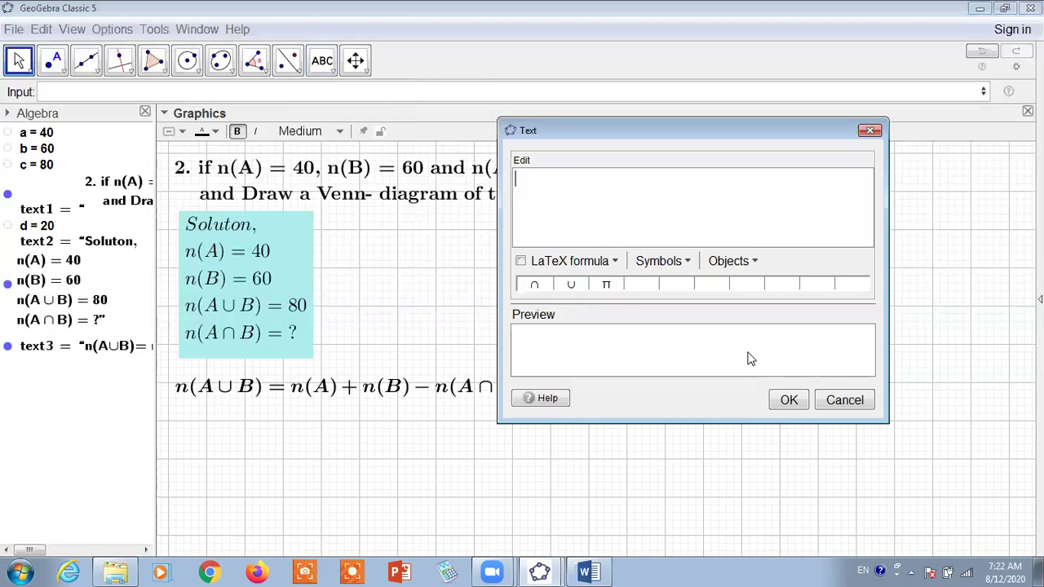
type("Or,")
left_click(55, 168)
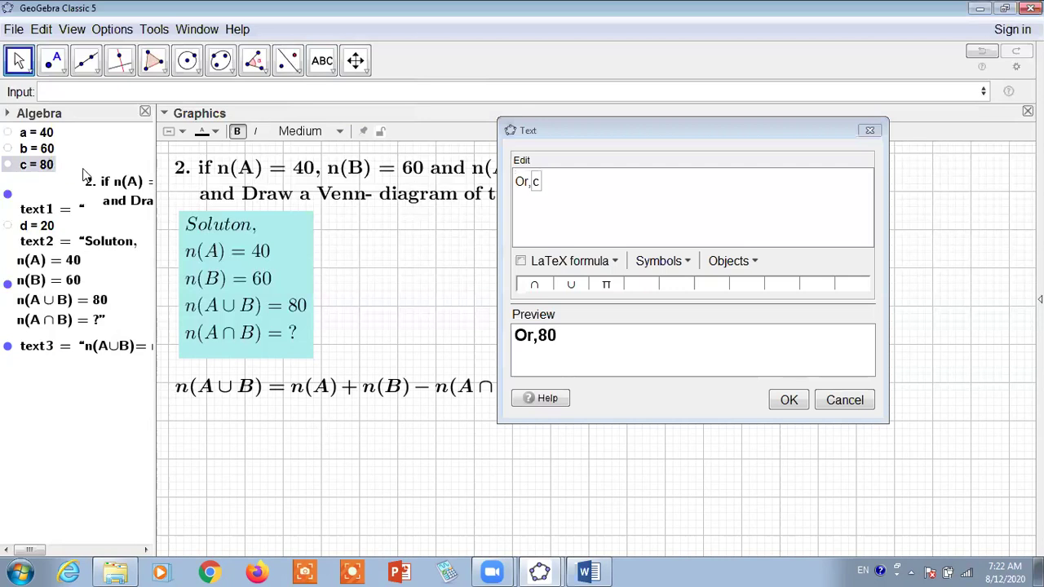
key("Up")
key("Up")
key("Up")
key("Up")
key("Up")
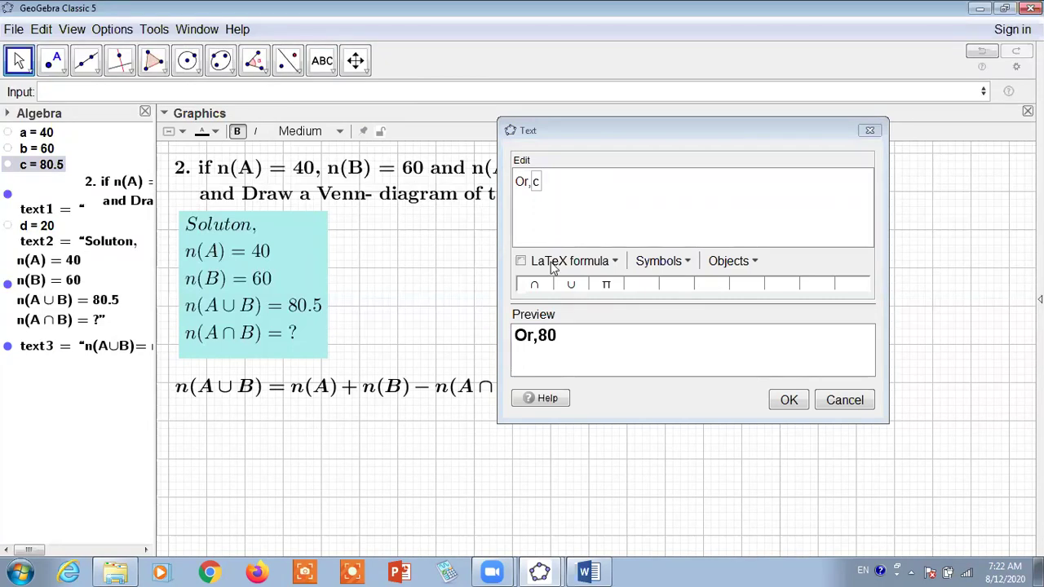
left_click(320, 323)
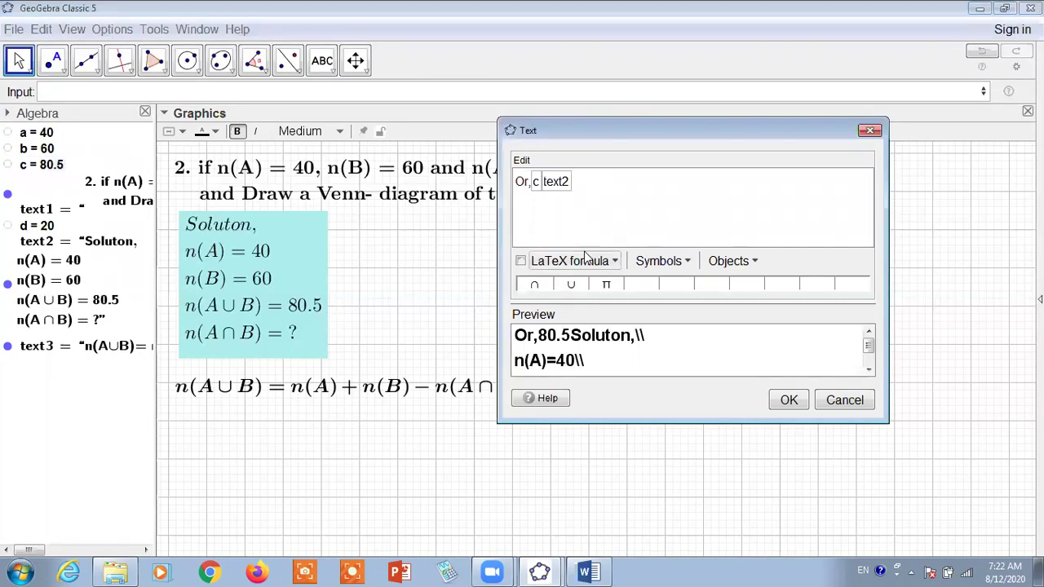
key("BackSpace")
key("BackSpace")
key("BackSpace")
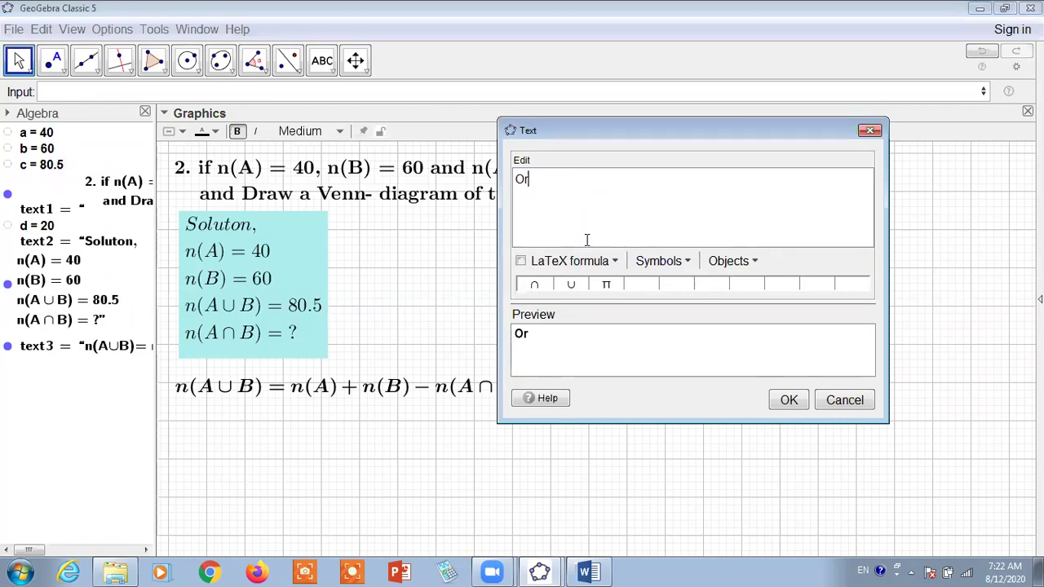
- Add a comma and the dynamic value of c after "Or" and accept the text
type(",")
left_click(51, 168)
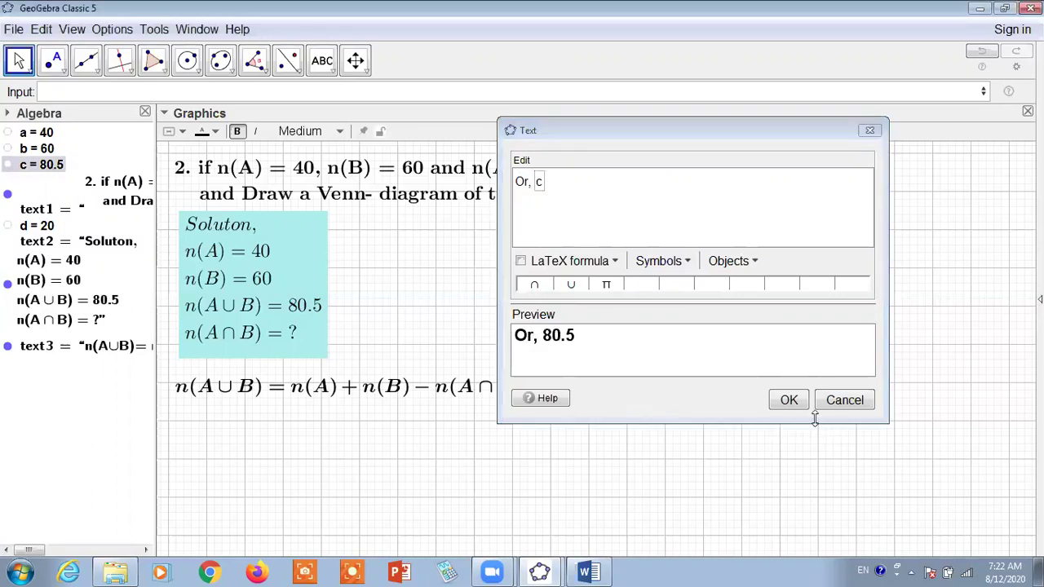
left_click(785, 400)
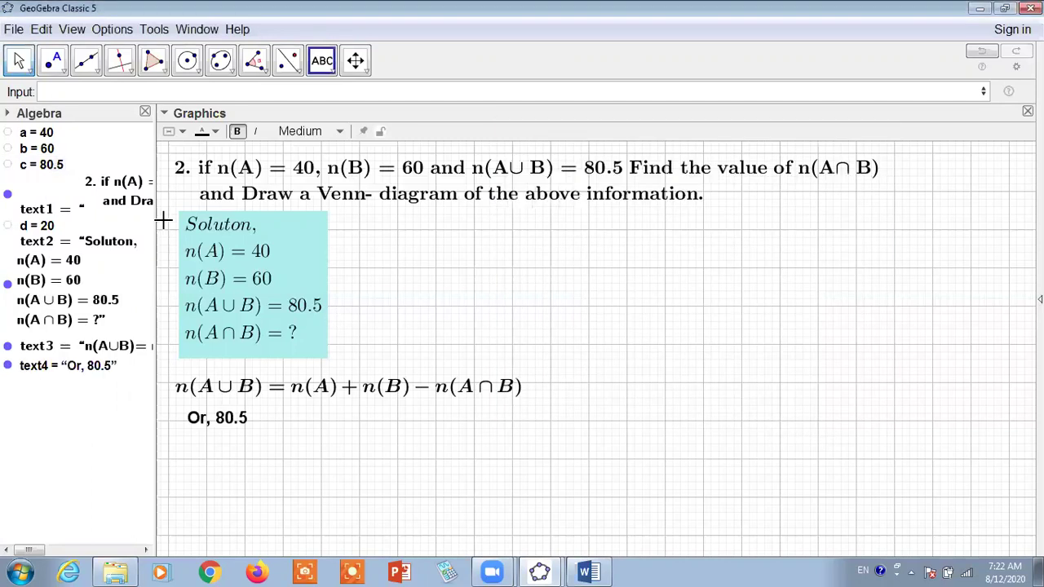
- Redefine the variable as c = 80
left_click(65, 93)
type("c")
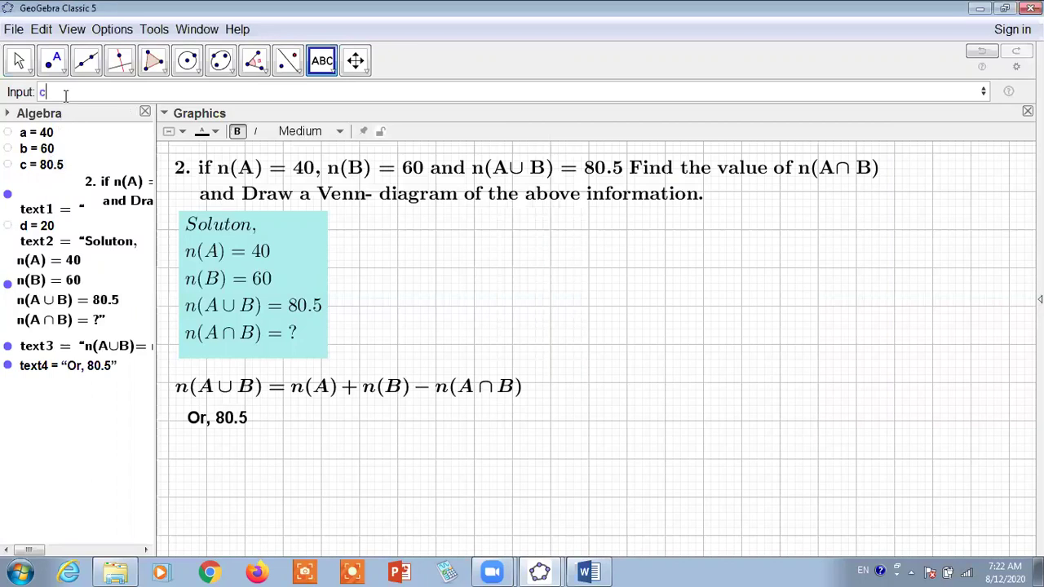
type(" = 80")
key("Return")
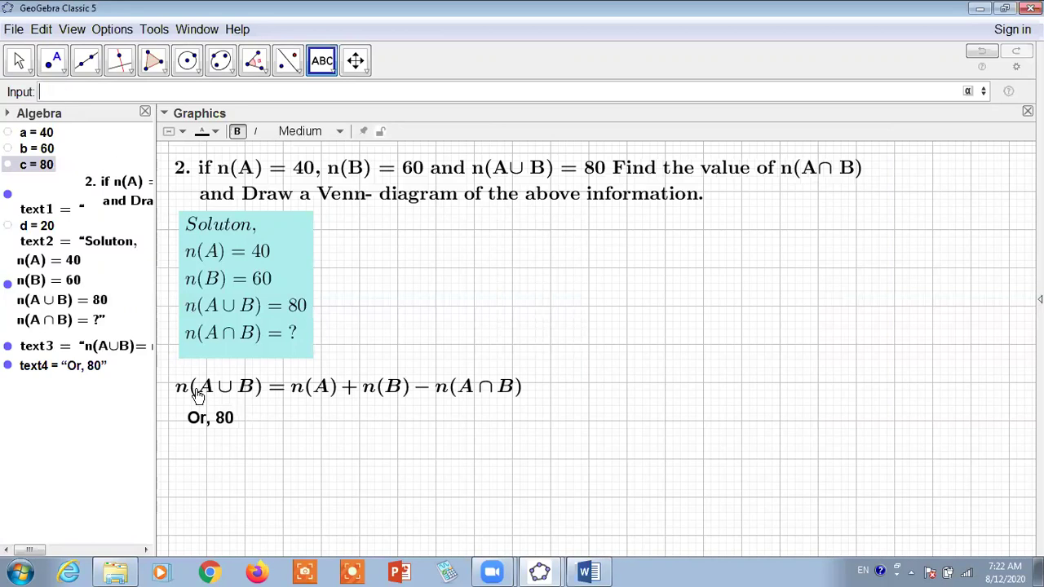
- Extend the "Or," text with an equals sign, the dynamic value of a and a plus sign
left_click(228, 420)
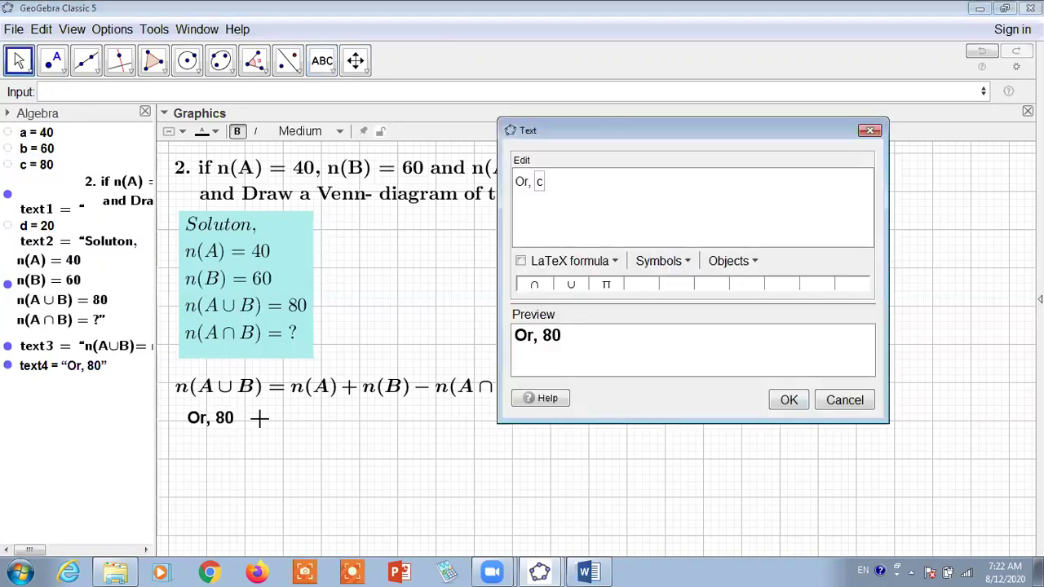
left_click(565, 200)
type("=")
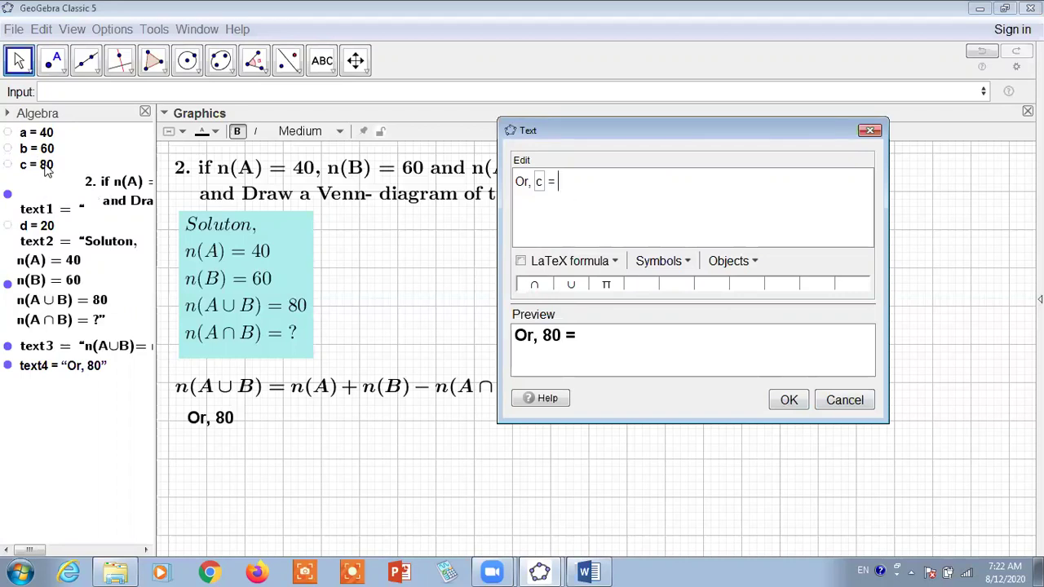
left_click(43, 135)
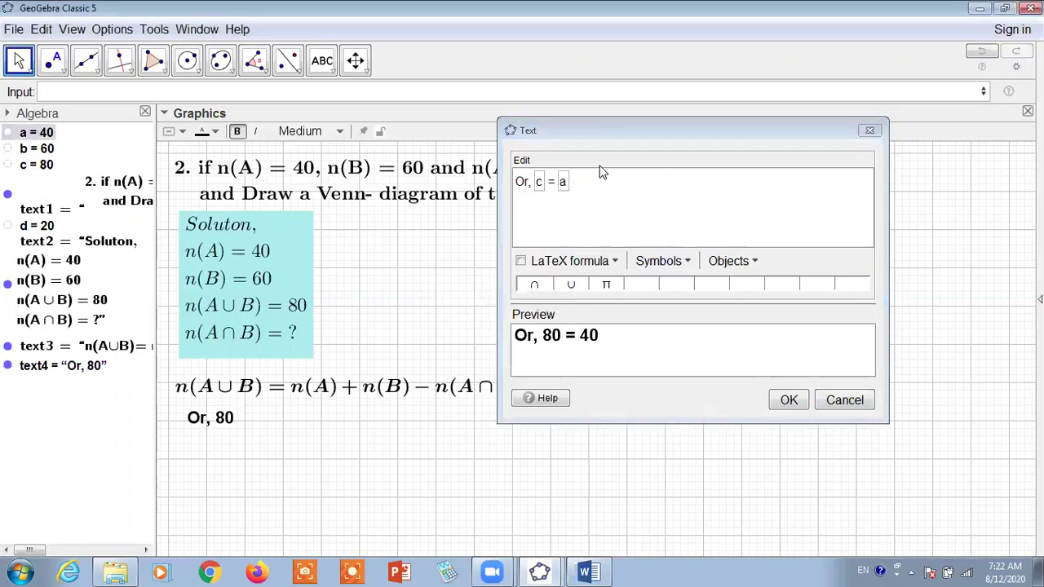
left_click(603, 188)
type("+")
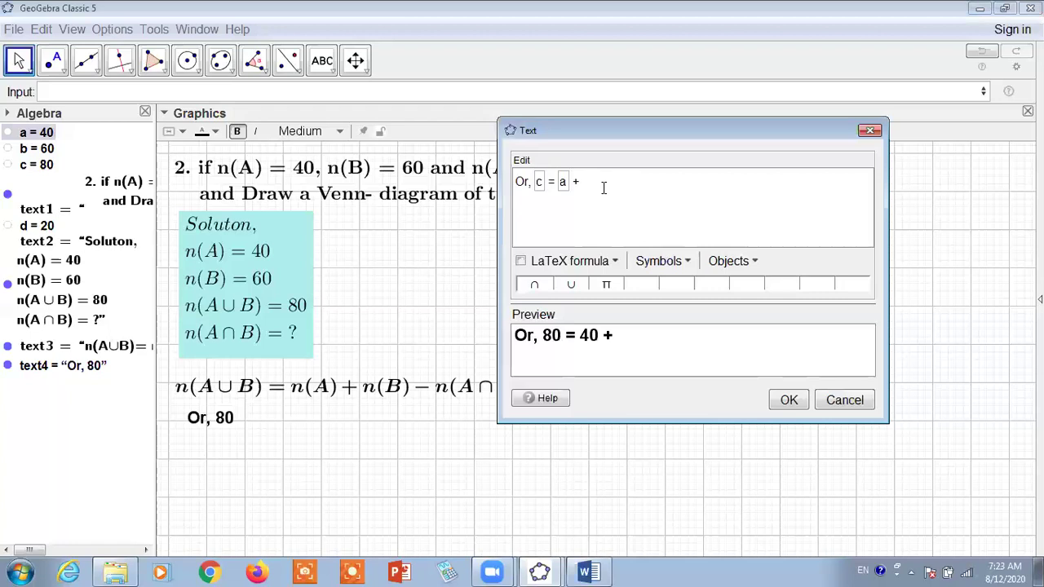
- Continue the "Or," text with the dynamic value of b followed by "- n(A∩B)"
left_click(57, 168)
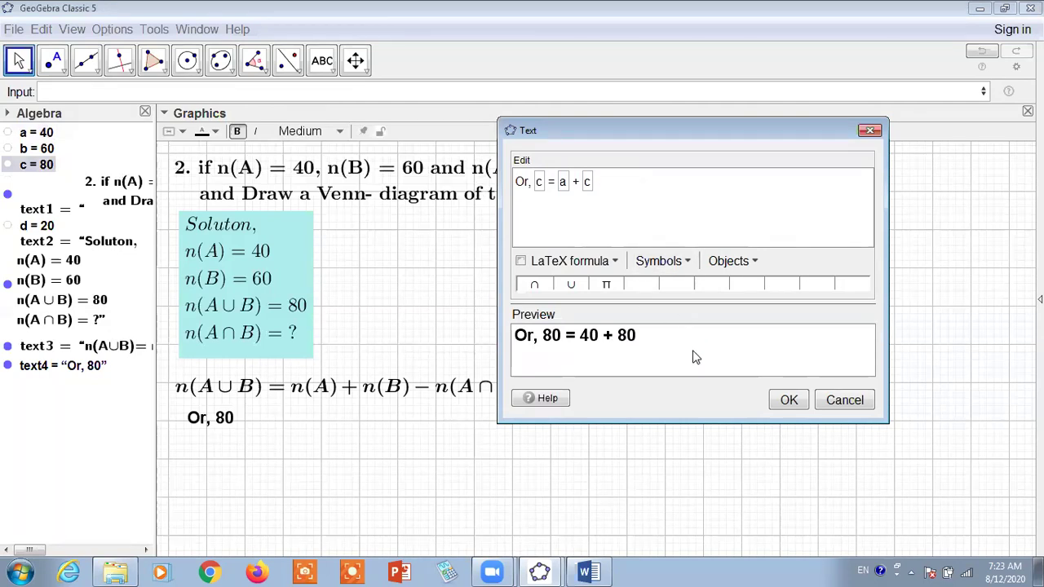
left_click(602, 181)
key("BackSpace")
type("b- n(A")
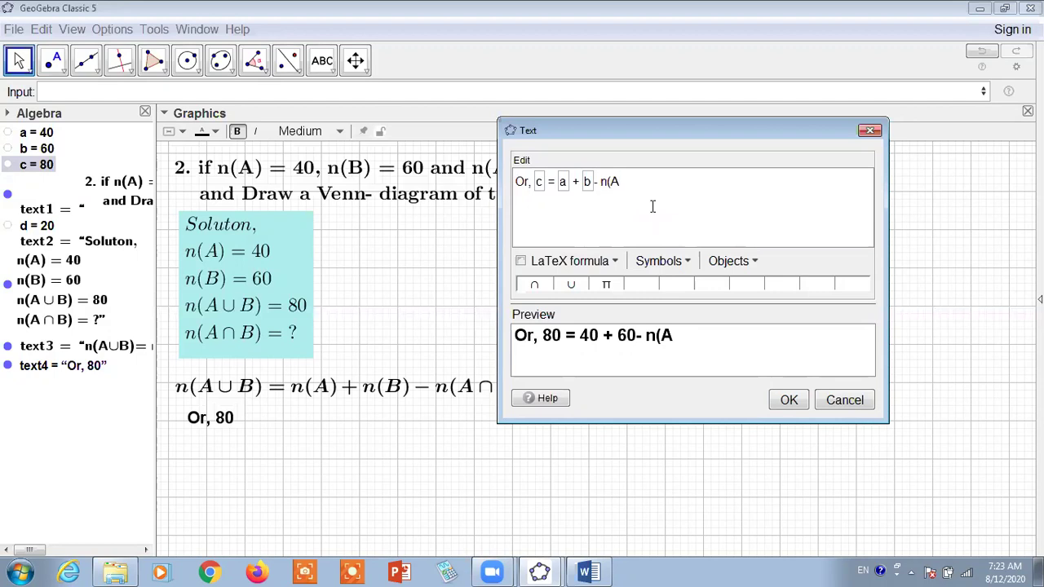
left_click(534, 285)
type("B)")
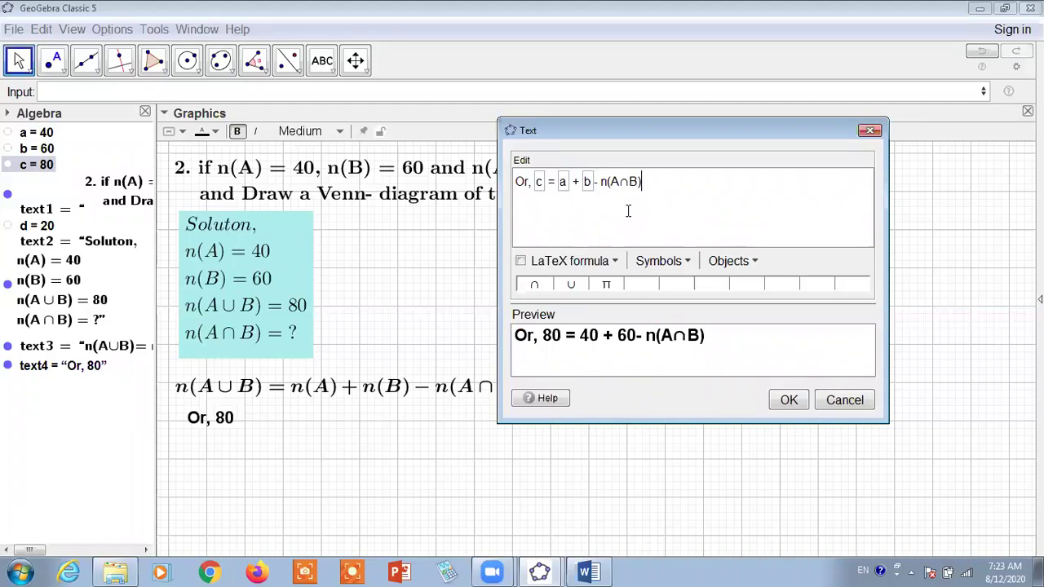
- Turn on LaTeX formatting for the "Or," text, accept it and align it just below the n(A∪B) formula
left_click(521, 260)
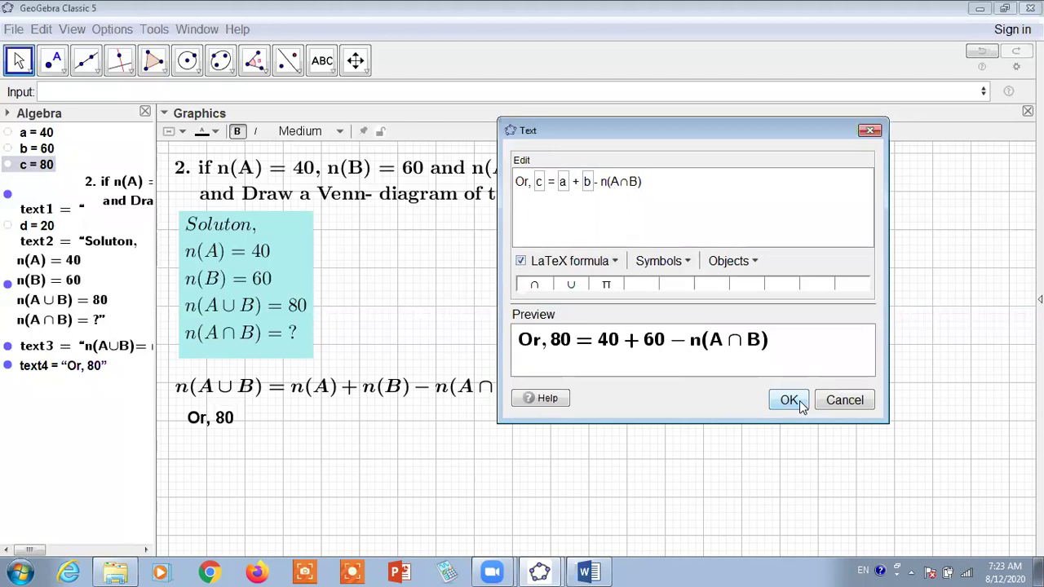
left_click(669, 184)
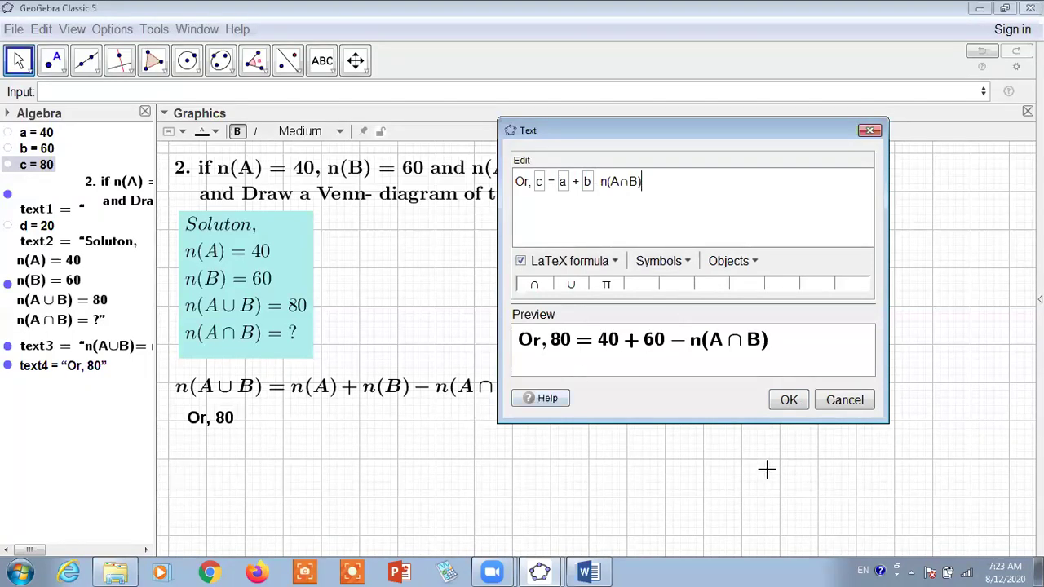
left_click(789, 400)
left_click(276, 438)
left_click_drag(277, 438, 297, 423)
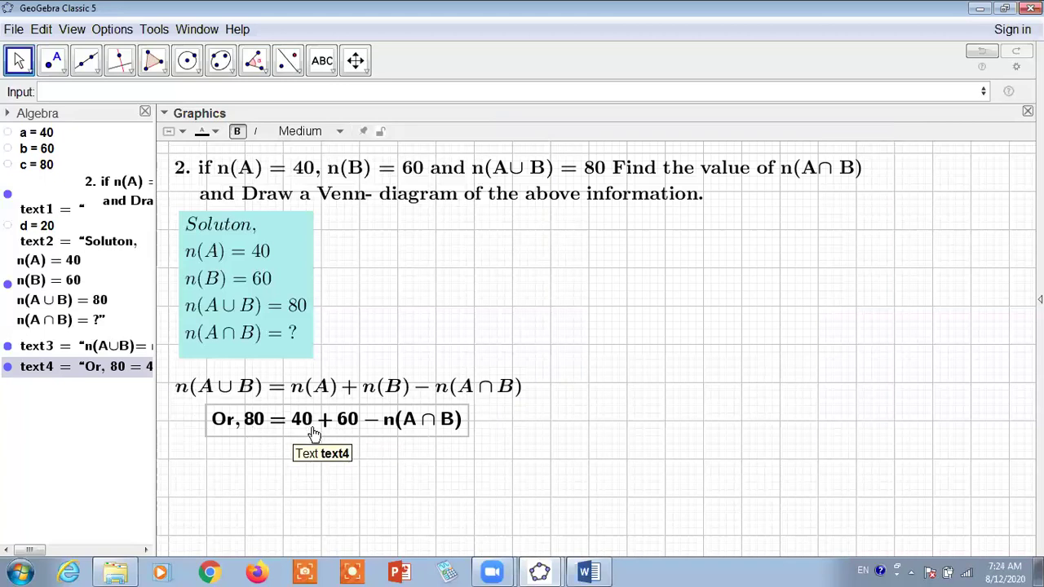
- Start a new LaTeX text below the "Or," line reading "n(A∩B)="
left_click(72, 93)
left_click(324, 65)
left_click(326, 122)
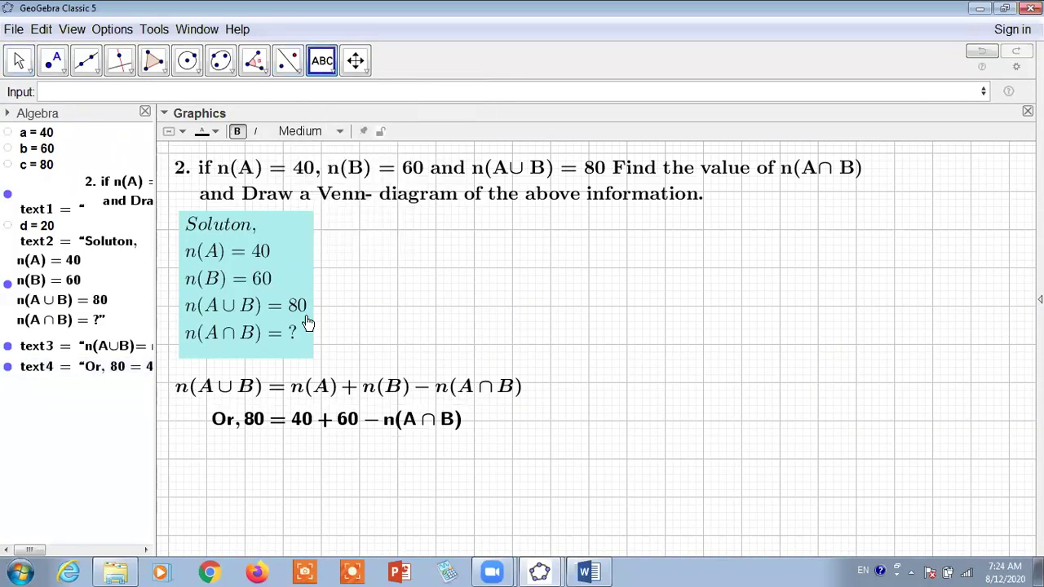
left_click(242, 467)
type("n(A")
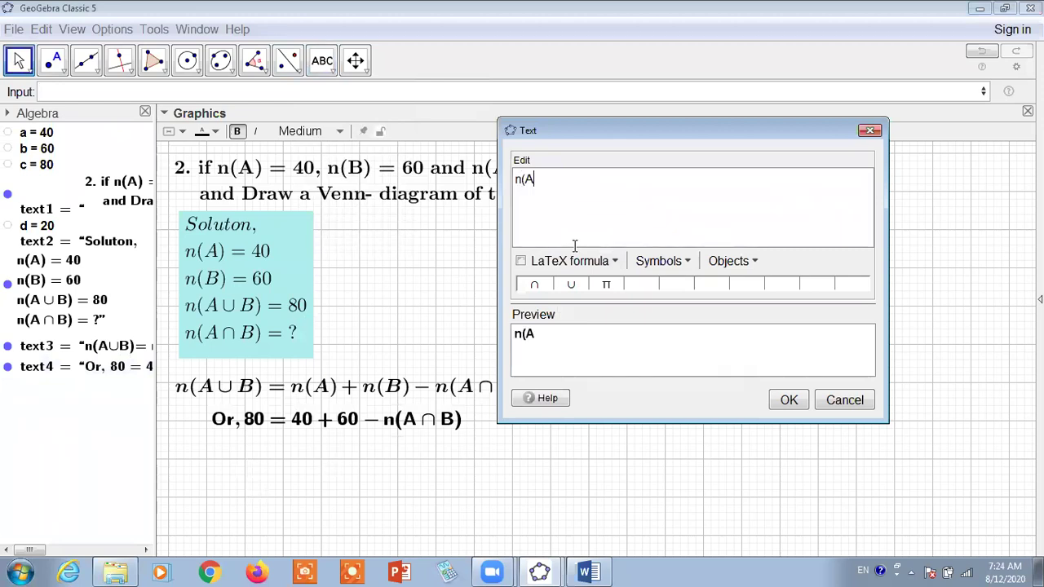
left_click(534, 284)
left_click(520, 261)
type("B)=")
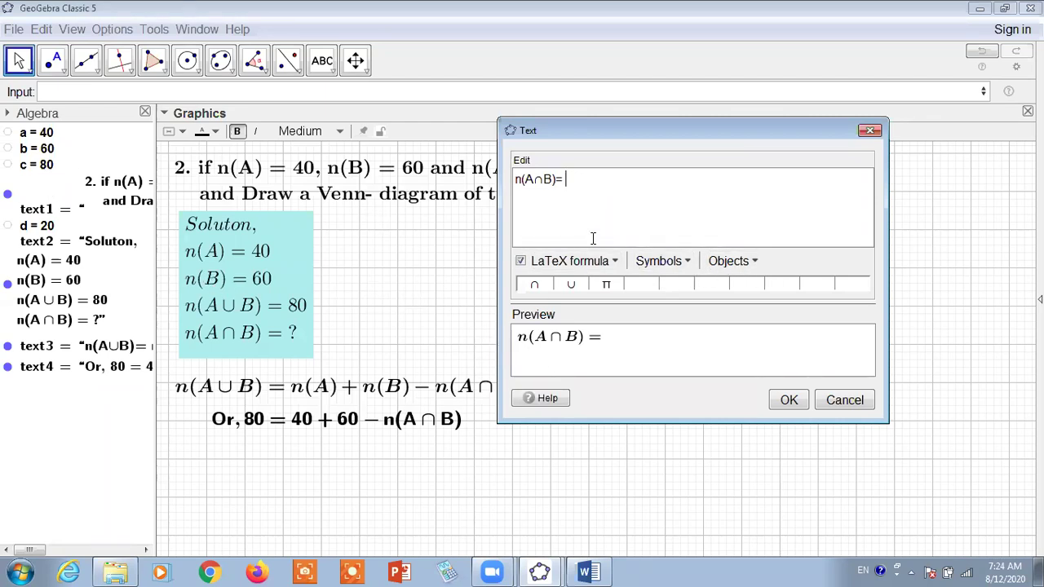
- Complete the n(A∩B) text with the dynamic value a+b minus dynamic c, accept it and place it under the "Or," line
left_click(31, 134)
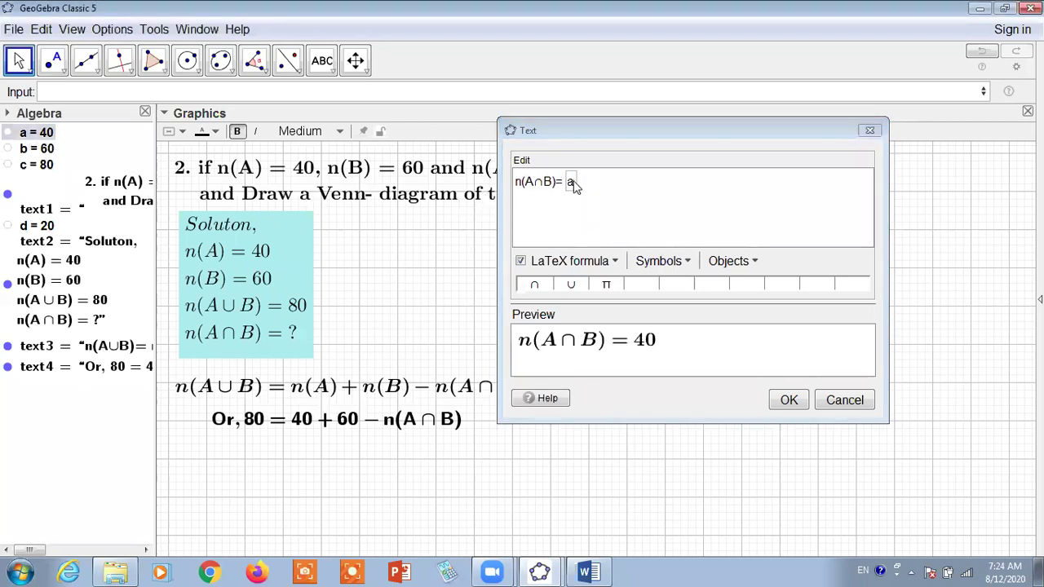
left_click(601, 231)
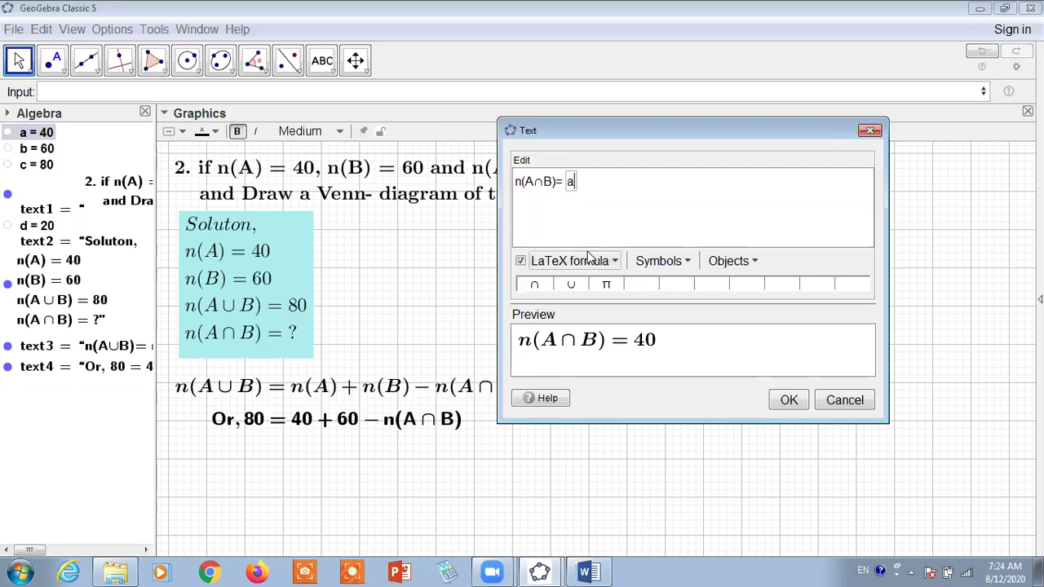
type("+")
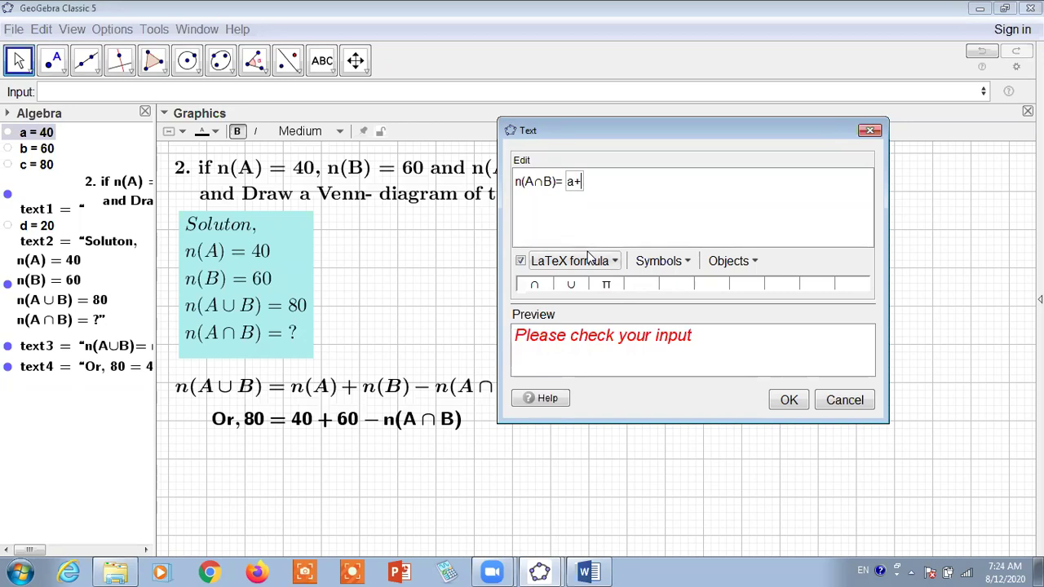
type("b")
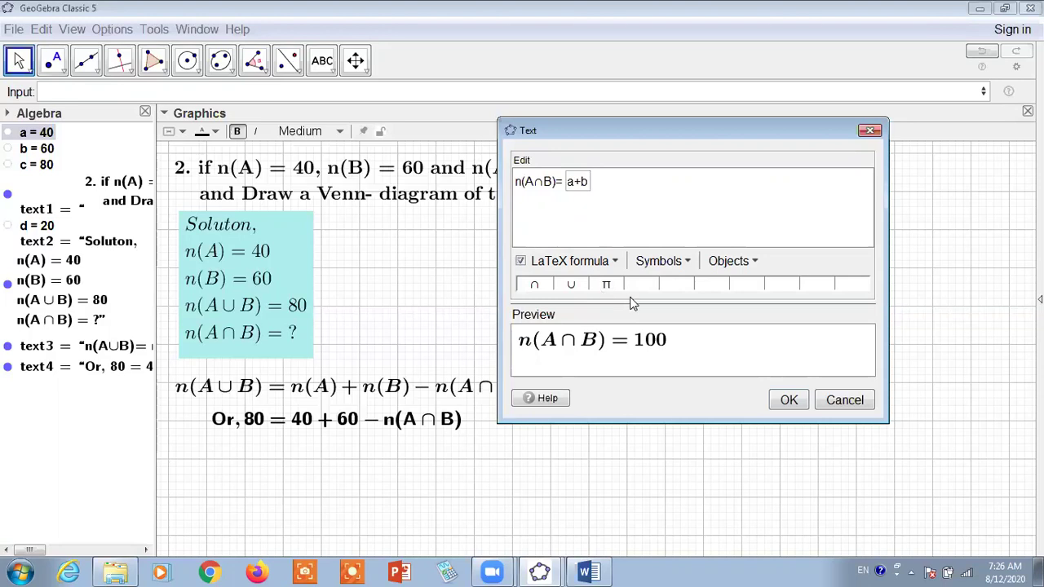
type("-")
left_click(51, 169)
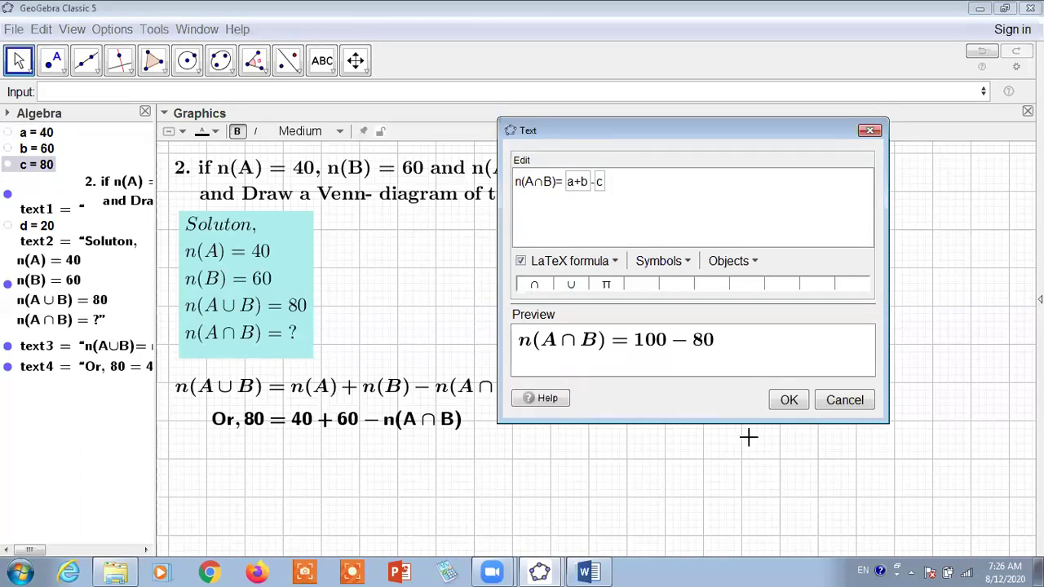
left_click(779, 401)
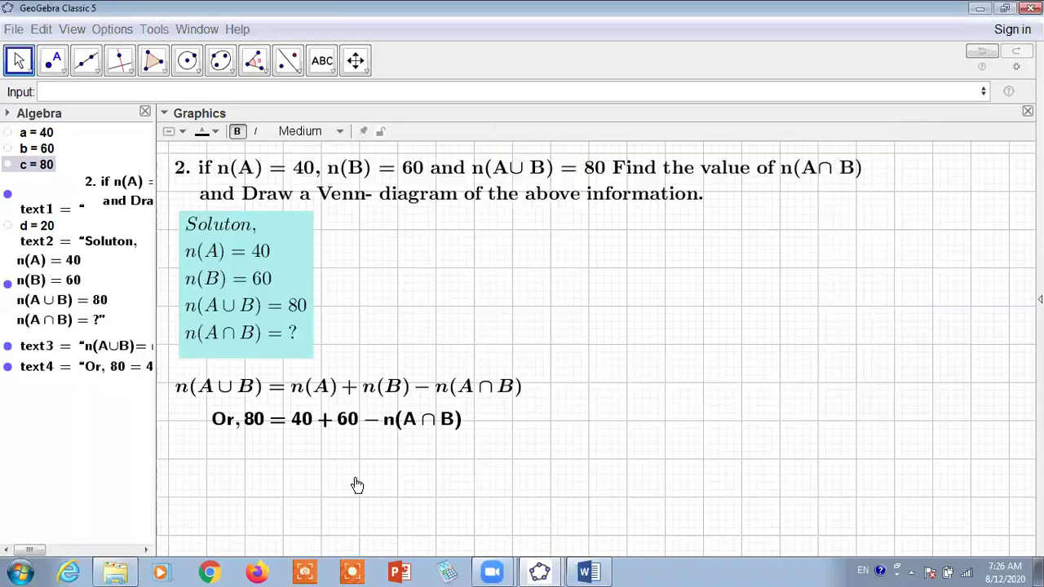
left_click_drag(346, 485, 293, 464)
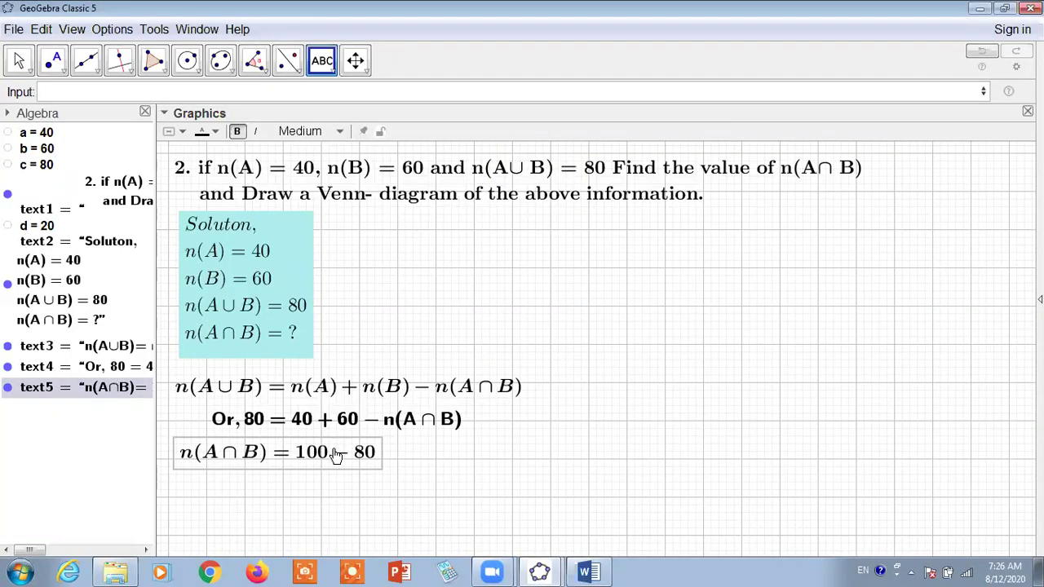
- Define a new variable e = a+b
left_click(57, 91)
type("a")
key("BackSpace")
type("e=a+b")
key("Return")
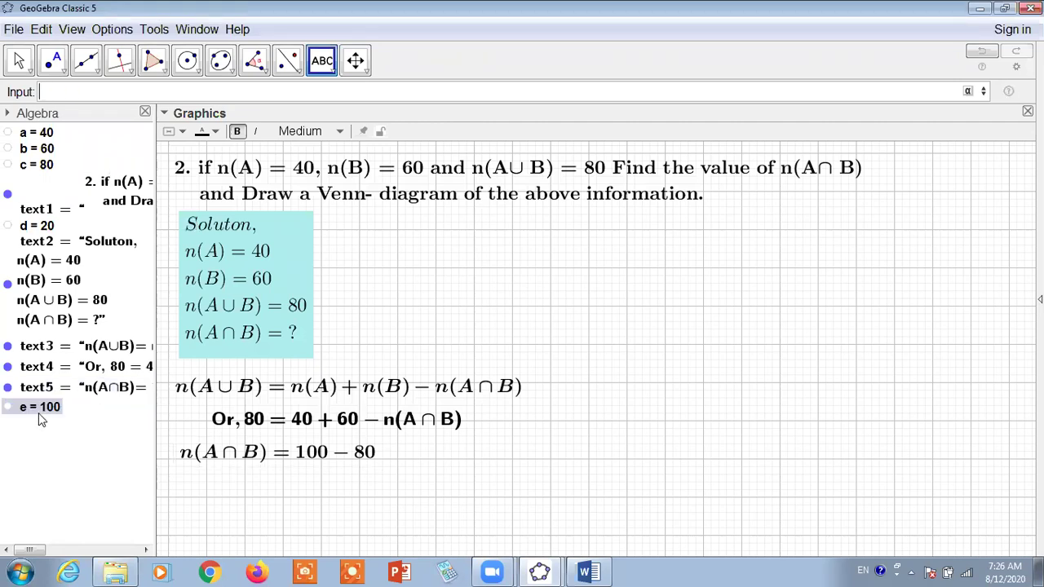
- Replace the dynamic a + b in the last n(A∩B) text with the dynamic value of e
double_click(314, 450)
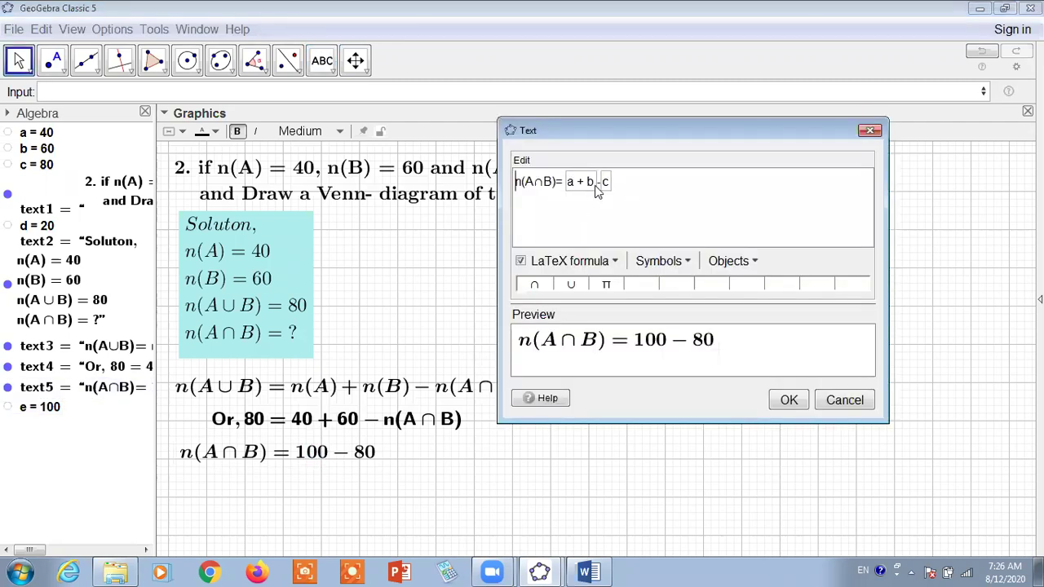
left_click(596, 184)
key("Delete")
key("Delete")
type("-")
left_click(40, 408)
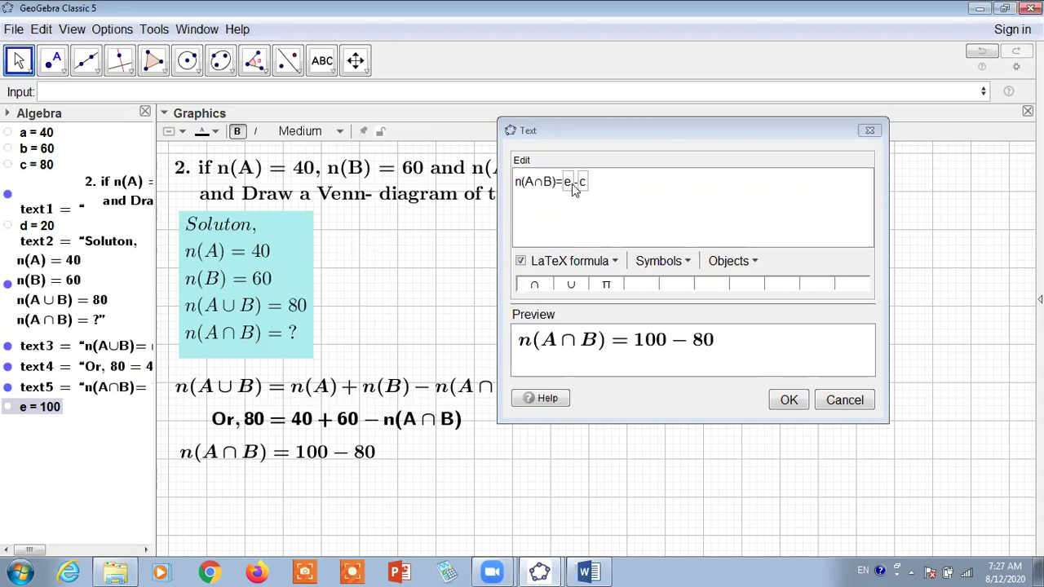
- Remove e from the n(A∩B) text and put the dynamic value a+b back before "-c"
left_click(576, 185)
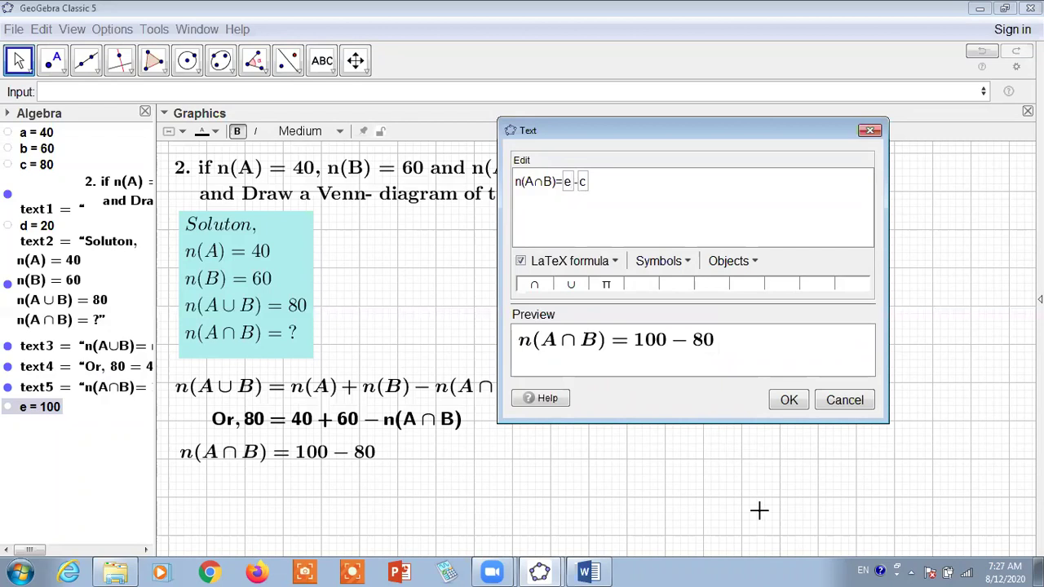
key("BackSpace")
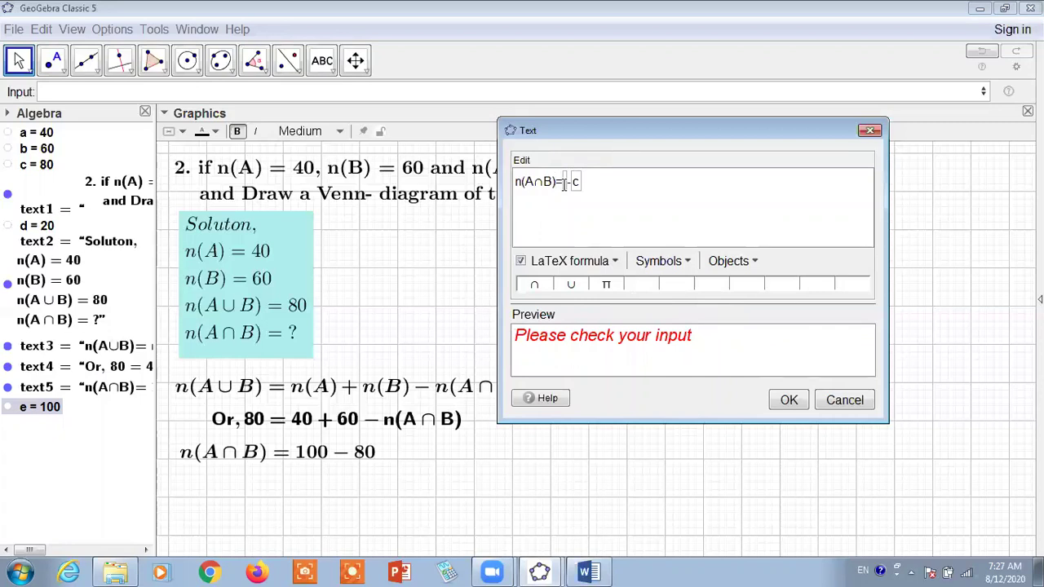
key("BackSpace")
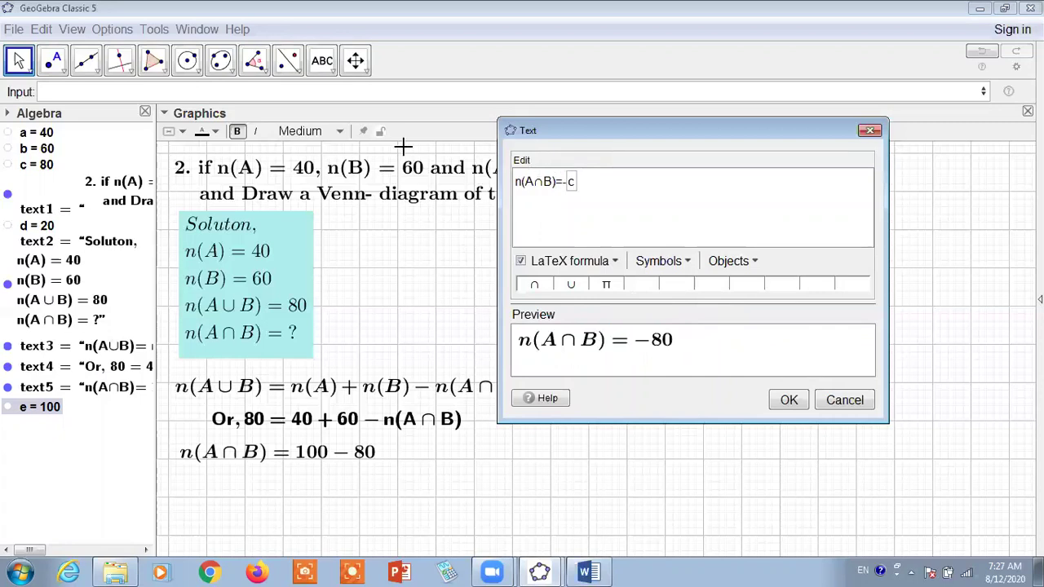
left_click(27, 135)
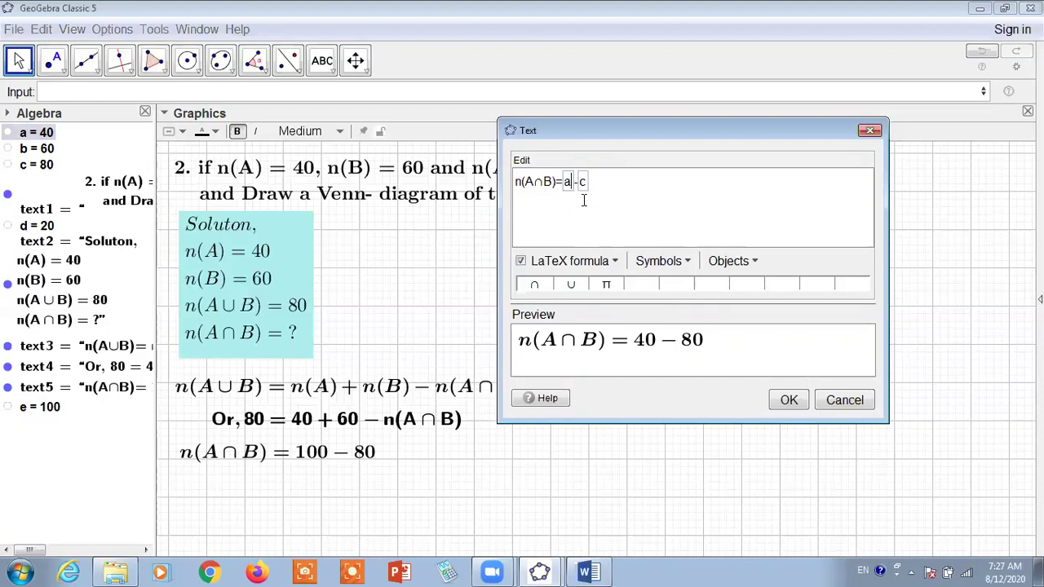
type("+b")
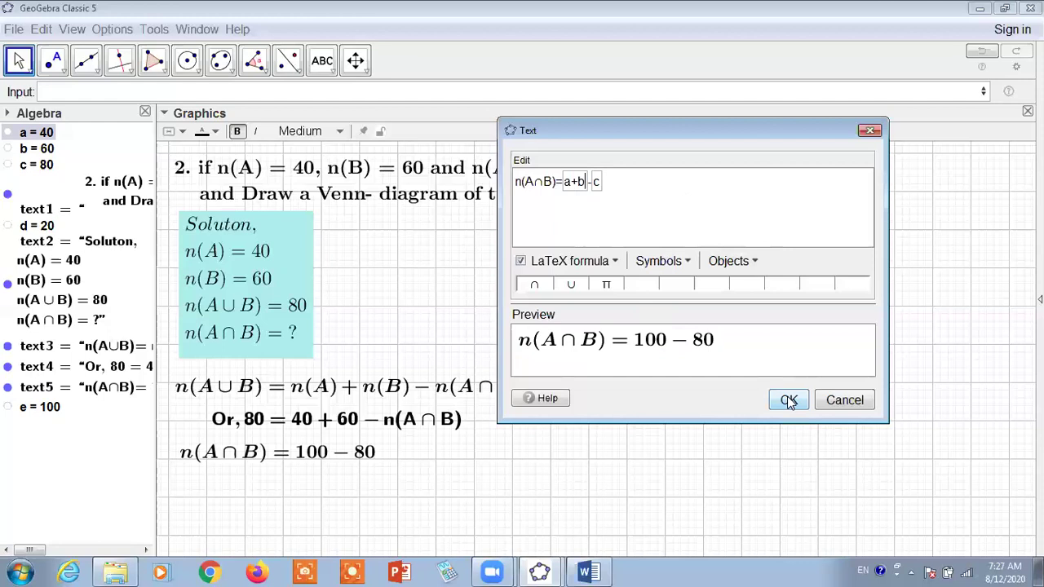
key("Left")
key("Left")
key("Left")
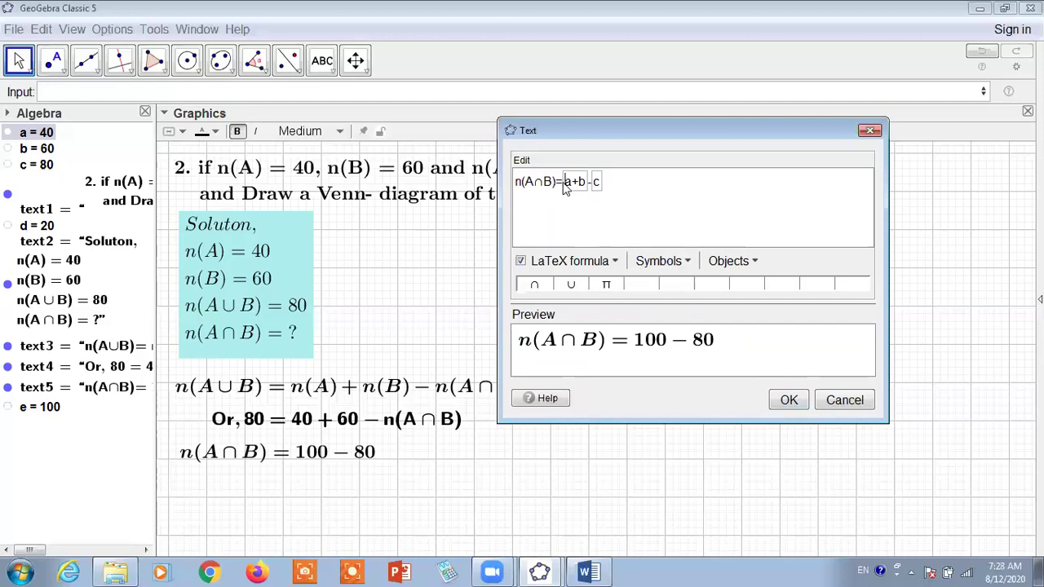
- Add a second line to the n(A∩B) text using \\ and \hspace{3cm}, followed by an equals sign
left_click(647, 194)
type("\\\\")
key("Return")
type("\\hspace")
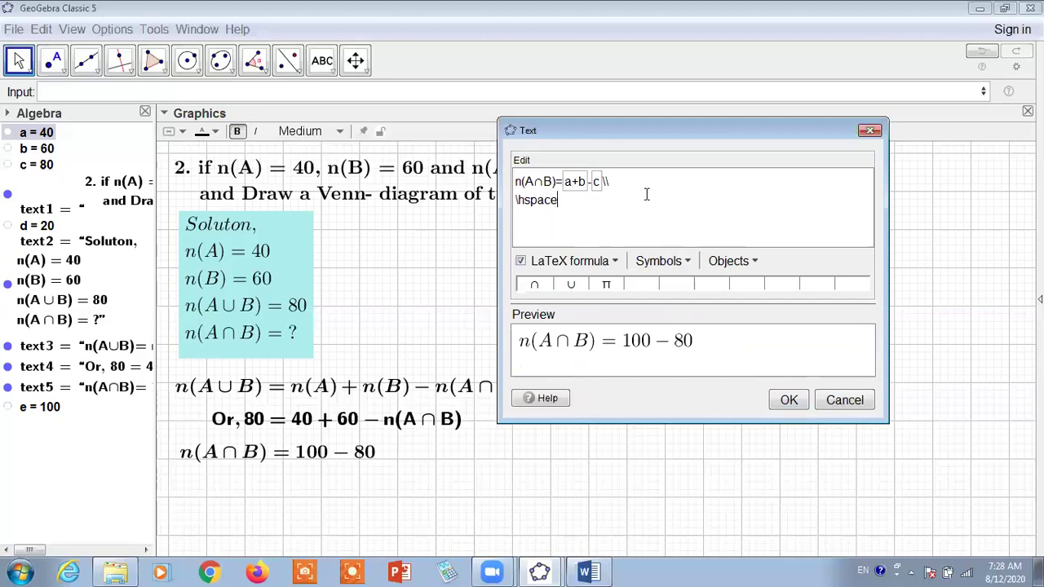
type("{3cm")
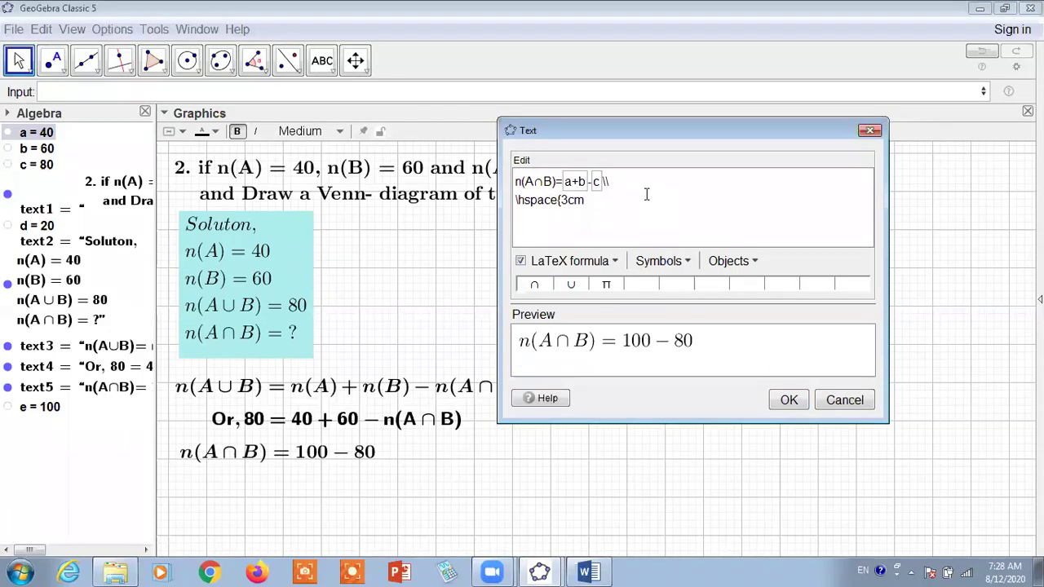
type("}=")
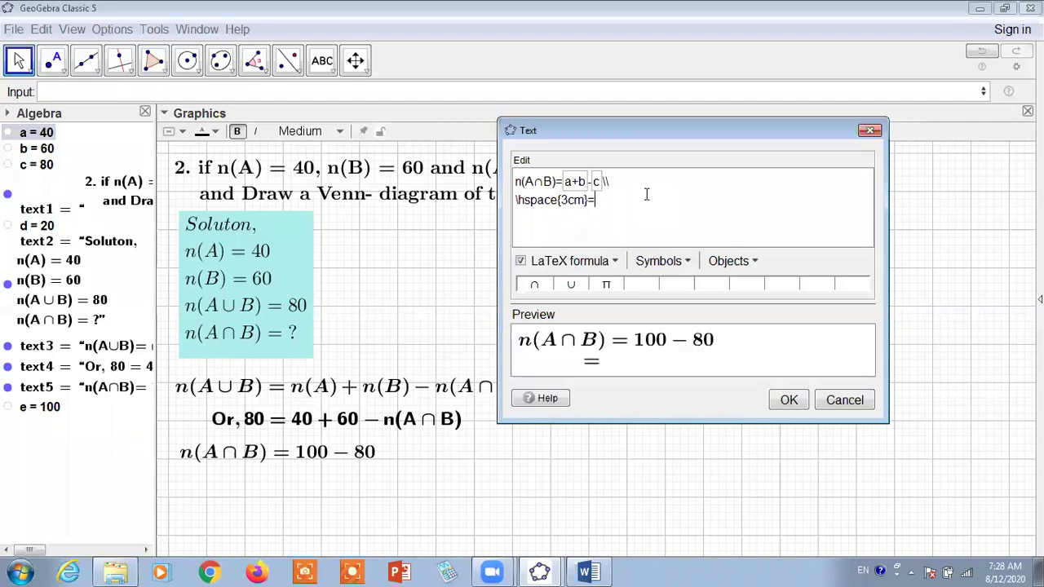
- Set the horizontal space before the second line's equals sign to 4.3cm
key("Left")
key("Left")
key("Left")
key("BackSpace")
type("4")
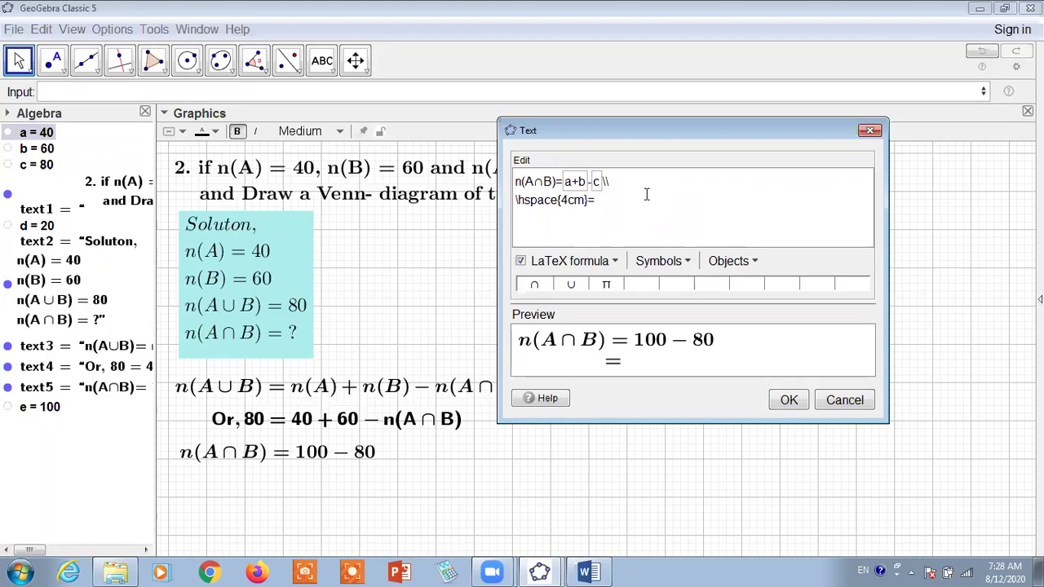
type(".3")
- Complete the second line of the n(A∩B) text with the dynamic value a+b-c after the equals sign and apply the edit
key("Right")
key("Right")
key("Right")
left_click(39, 139)
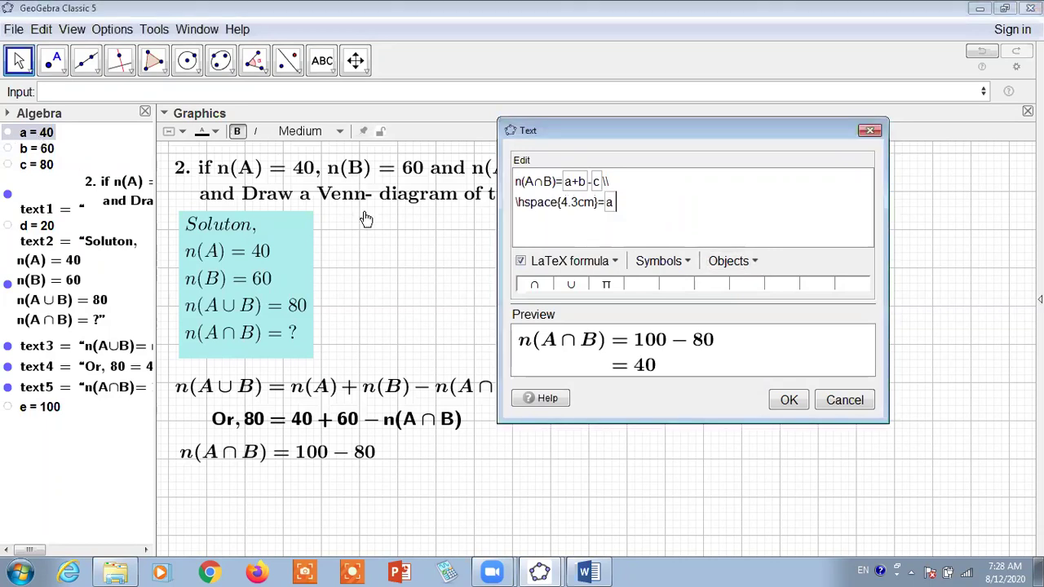
left_click(609, 204)
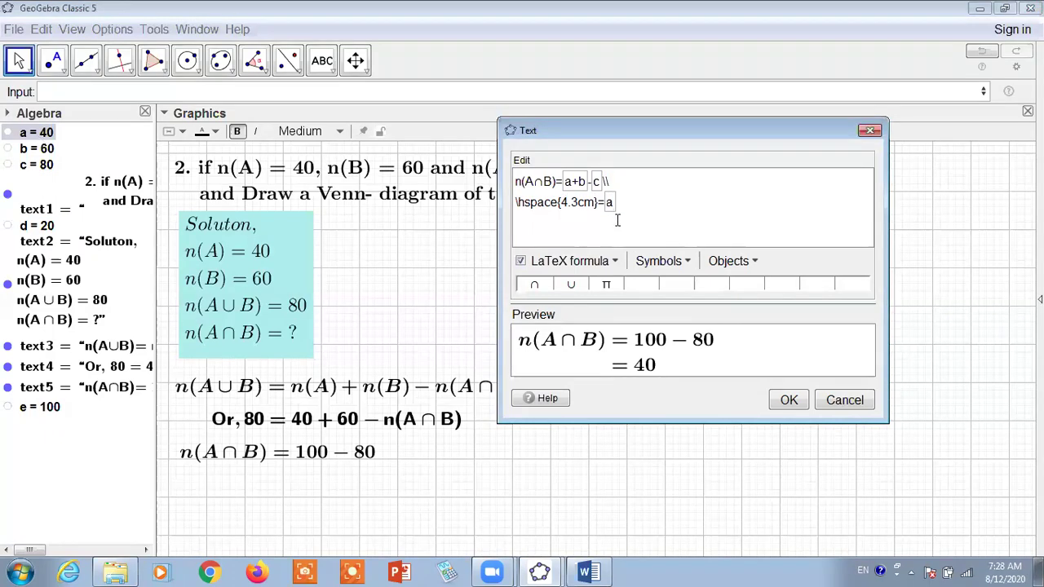
type("+b-c")
left_click(789, 401)
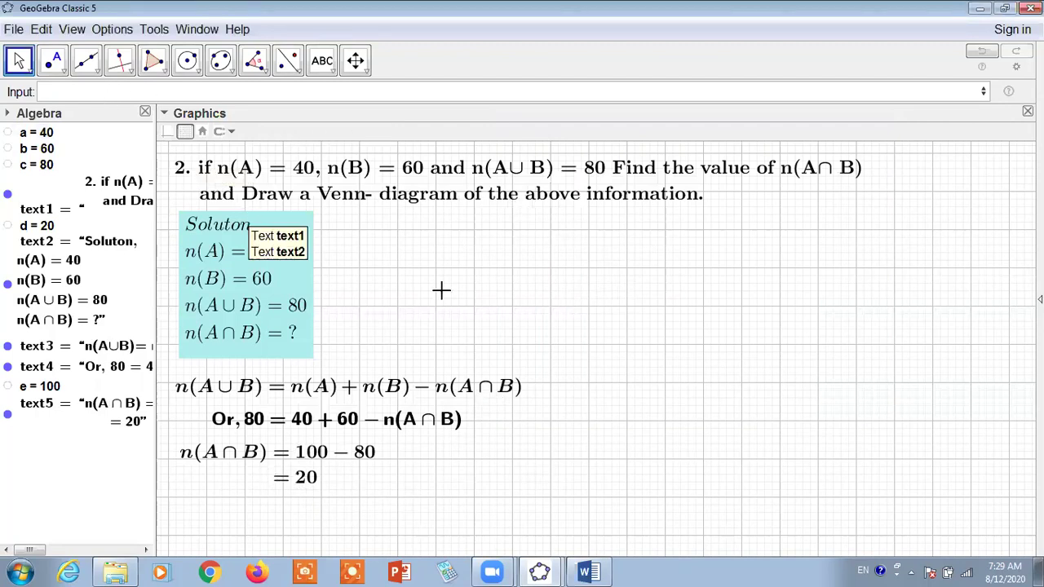
- Show the coordinate axes in the graphics view
left_click(166, 133)
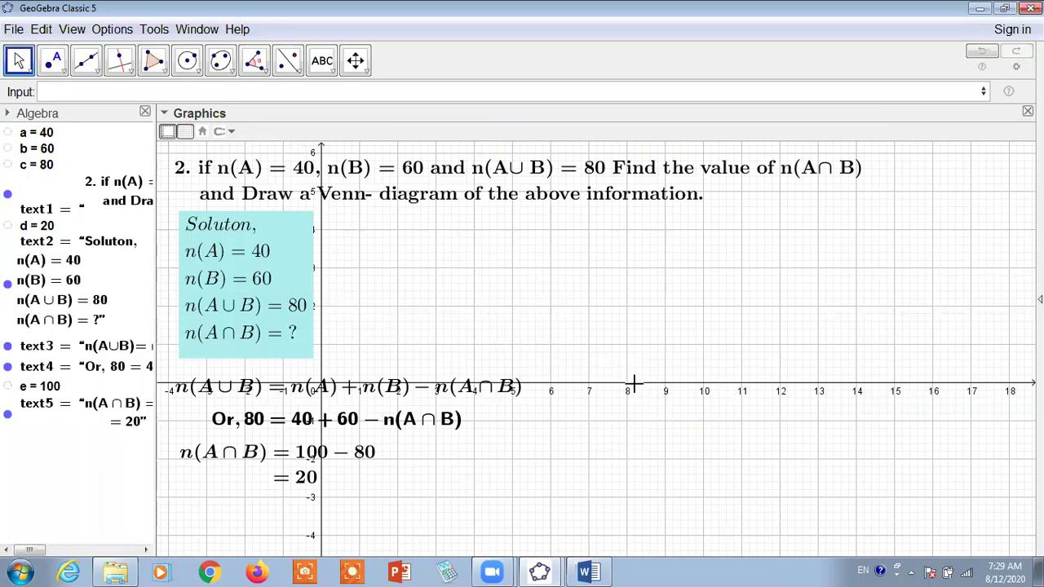
left_click(169, 137)
left_click(168, 137)
left_click(63, 93)
left_click(54, 62)
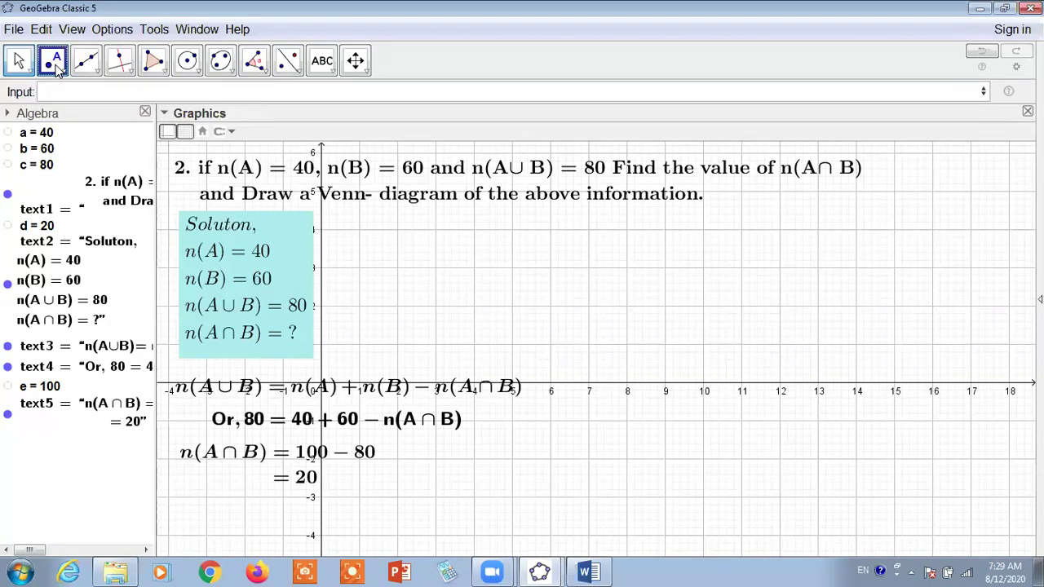
left_click(18, 62)
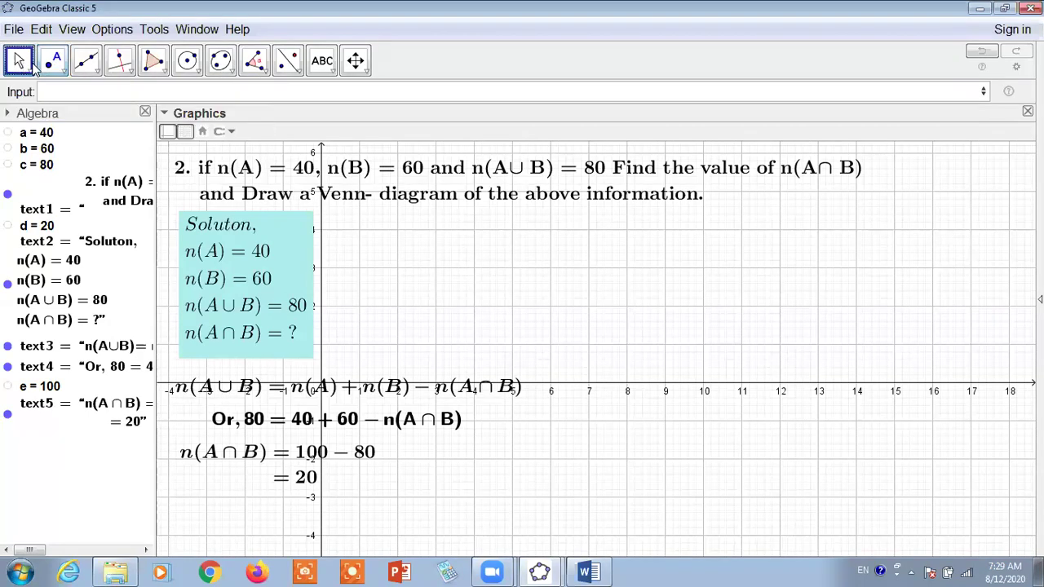
left_click(51, 71)
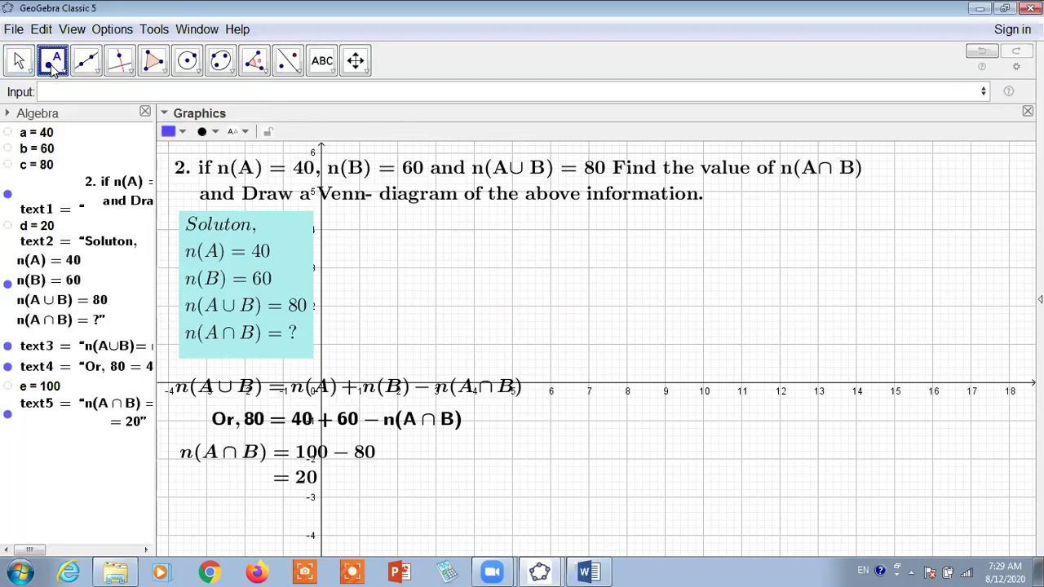
left_click(52, 71)
left_click(18, 62)
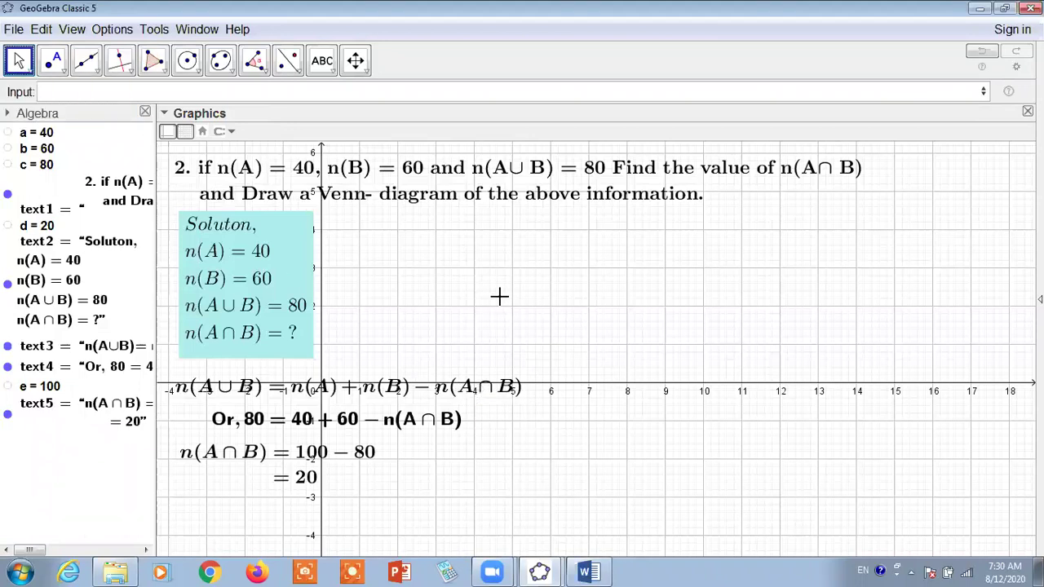
- Plot a filled circle beside the solution texts by entering the inequality (x-8)²+y²≤4
left_click_drag(498, 294, 494, 261)
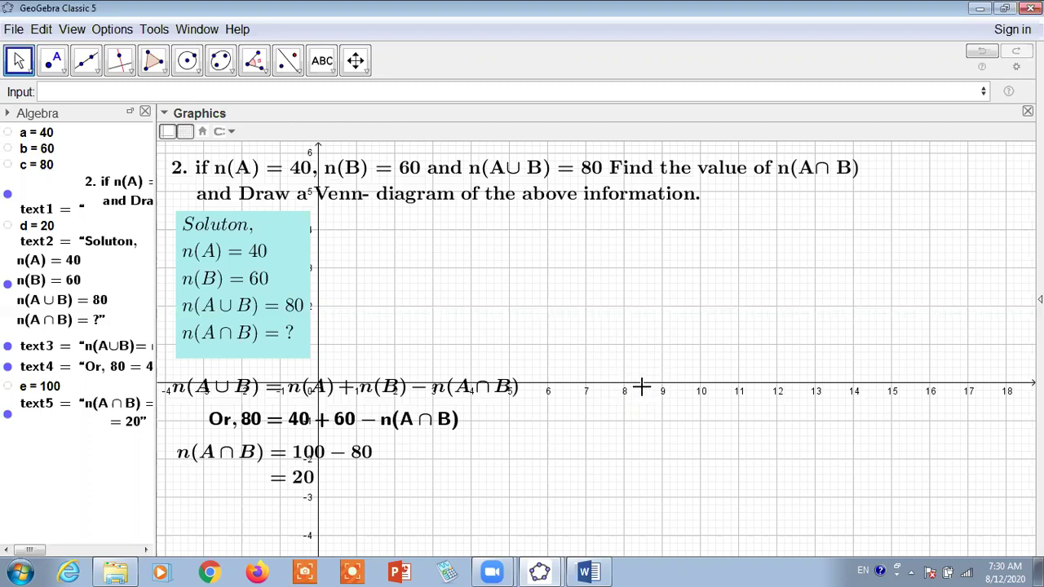
left_click(65, 92)
type("(x-8)²")
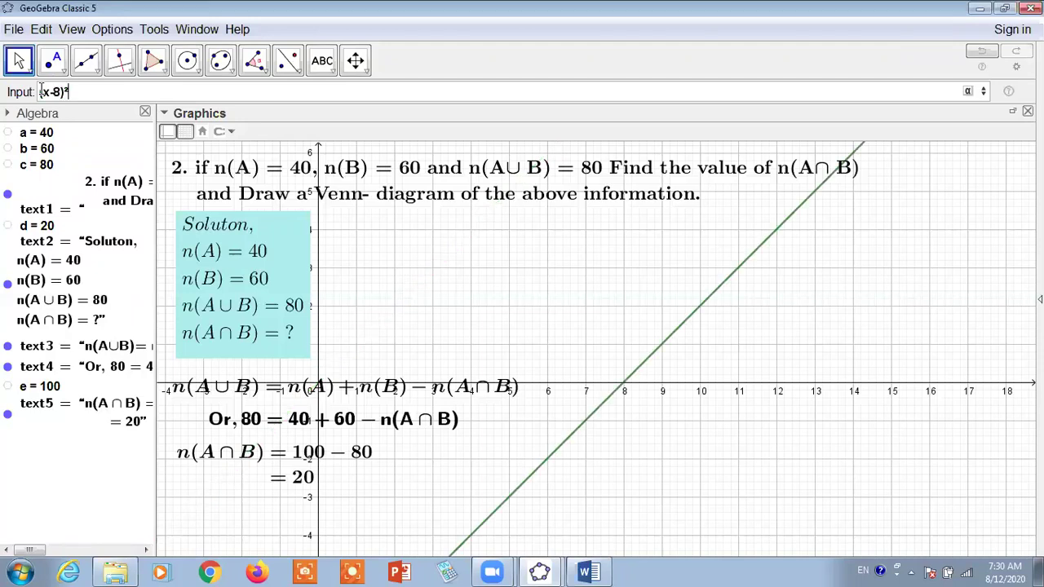
type("8)^2+")
type("y²")
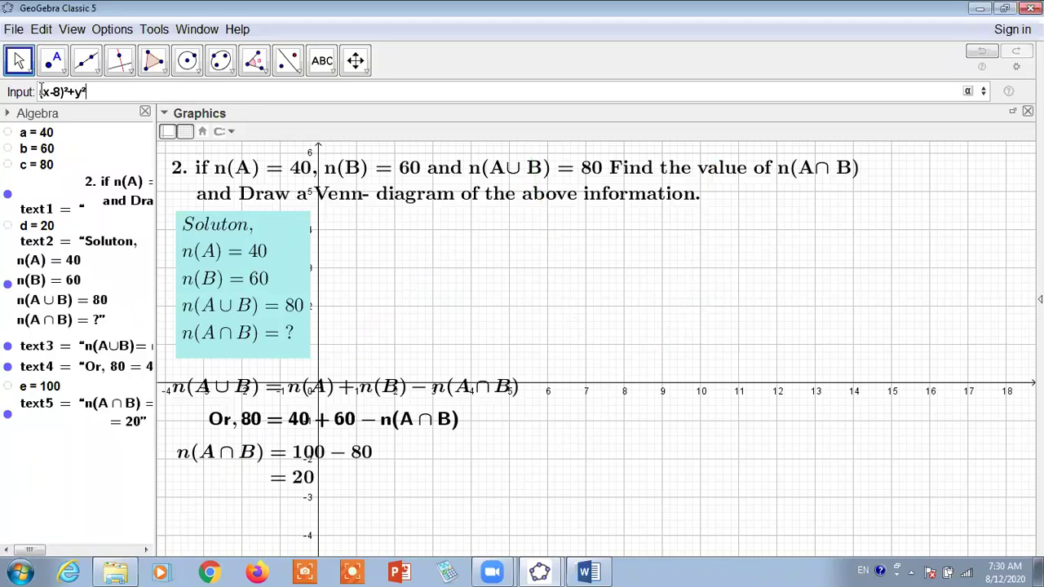
type("^2 <=< <=3")
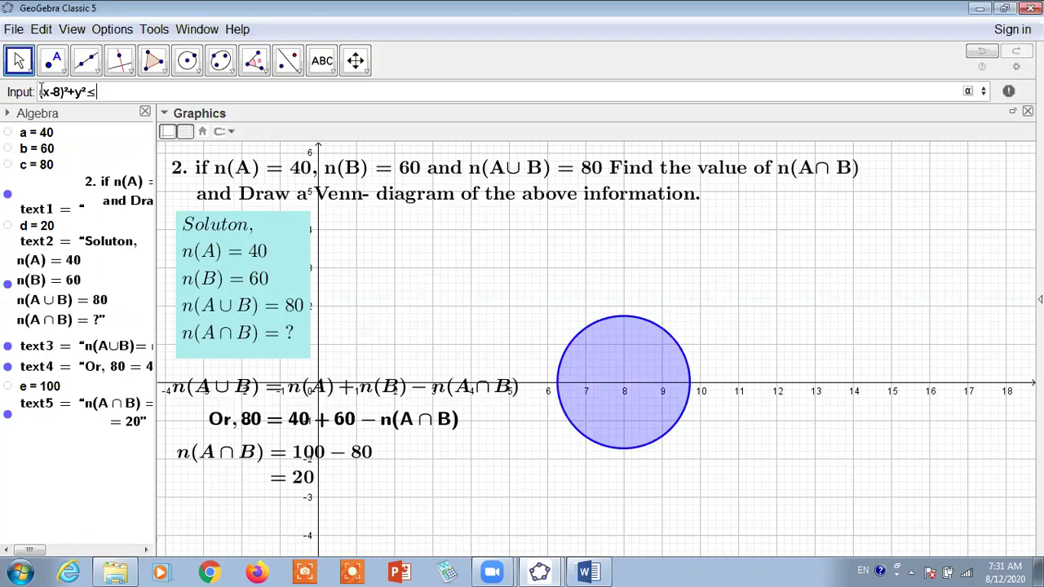
type("9")
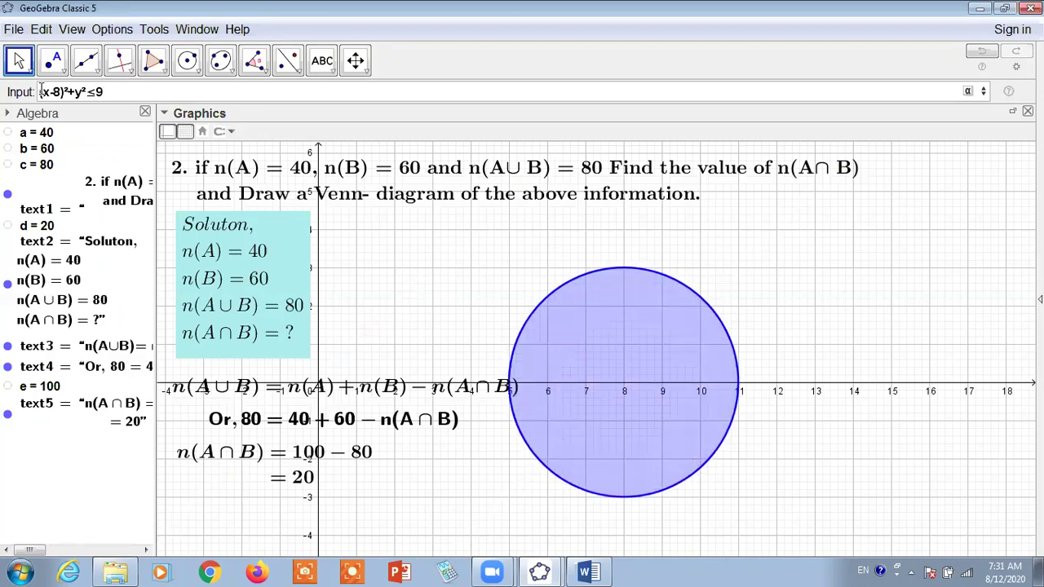
key("BackSpace")
type("4")
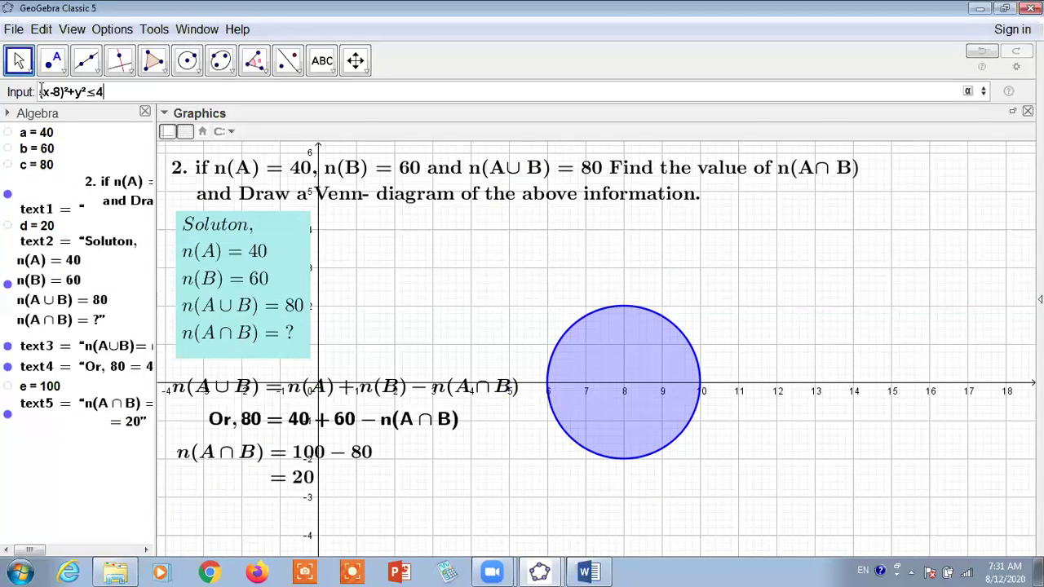
key("BackSpace")
type("4")
key("Return")
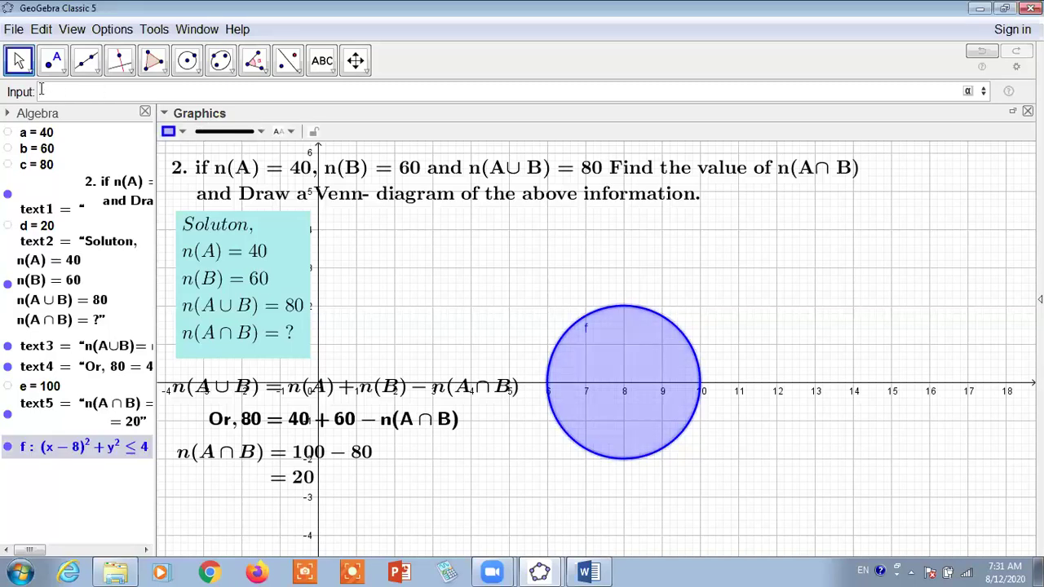
right_click(55, 447)
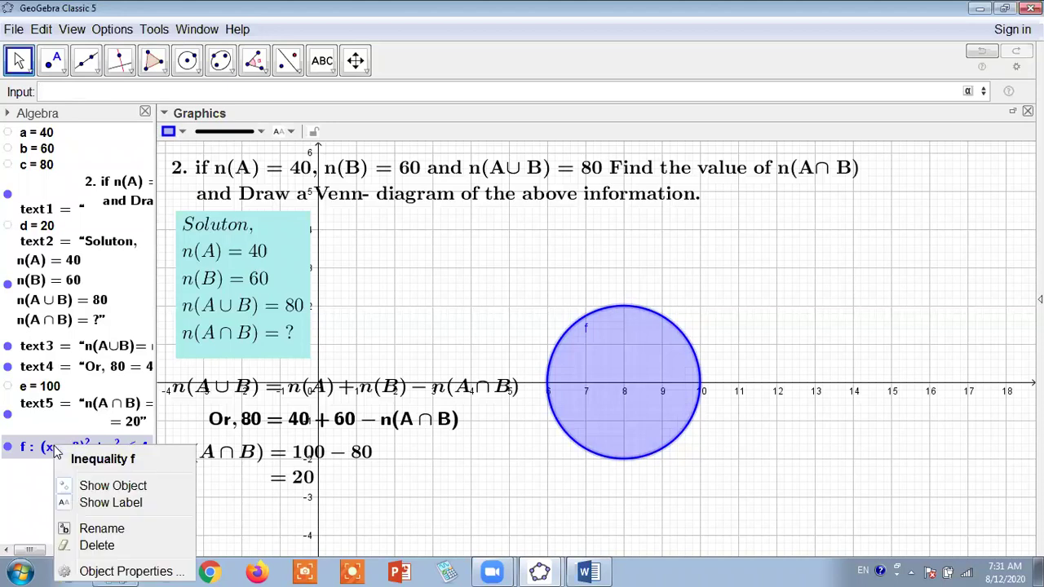
key("Escape")
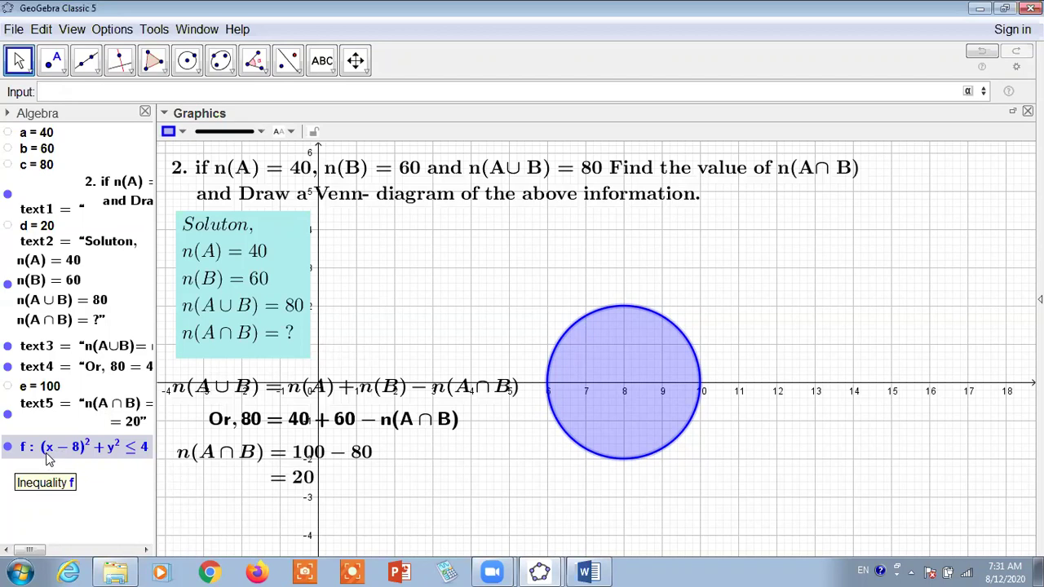
left_click(121, 453)
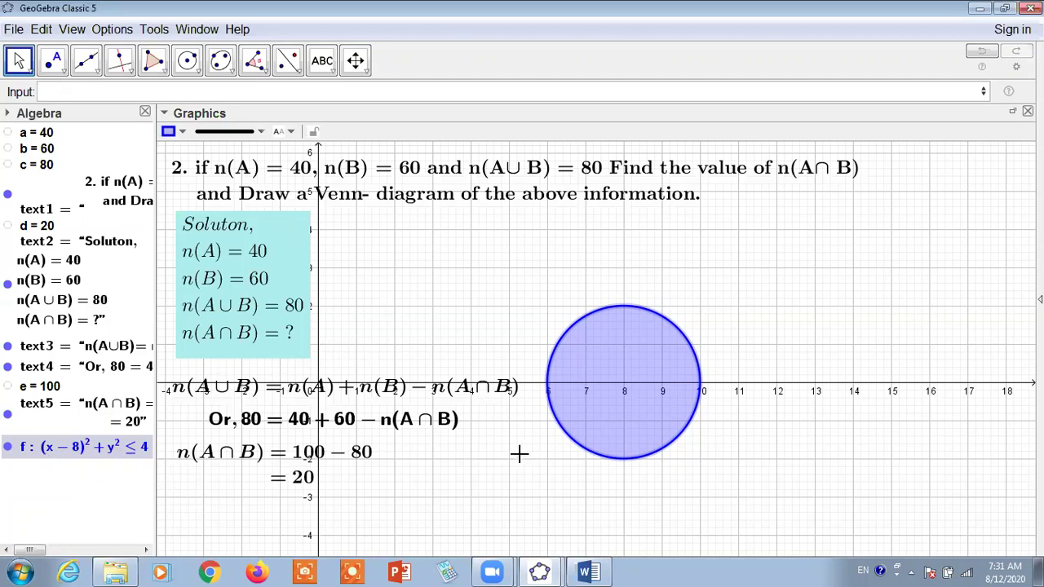
type("g")
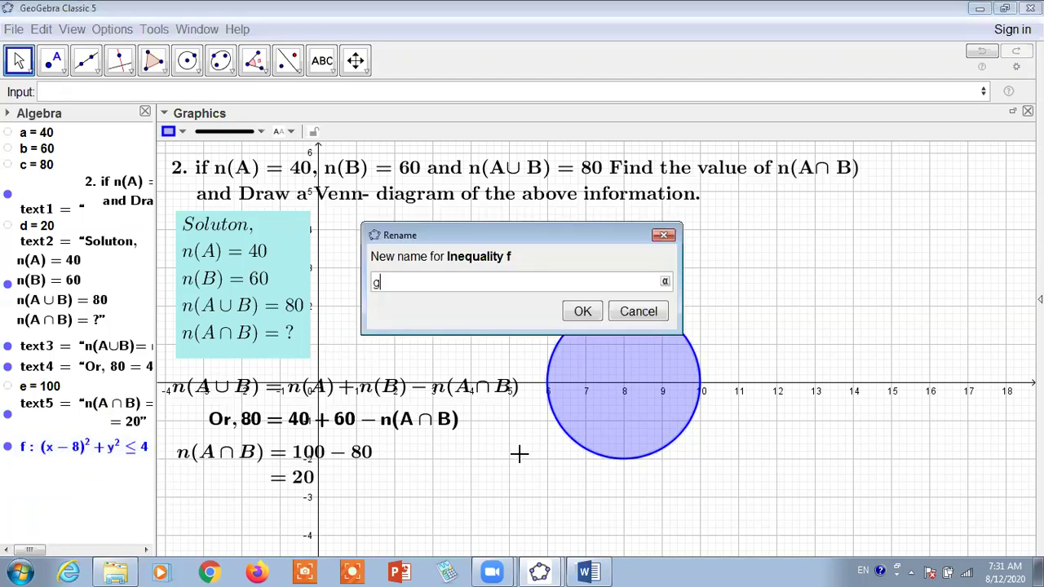
left_click(625, 312)
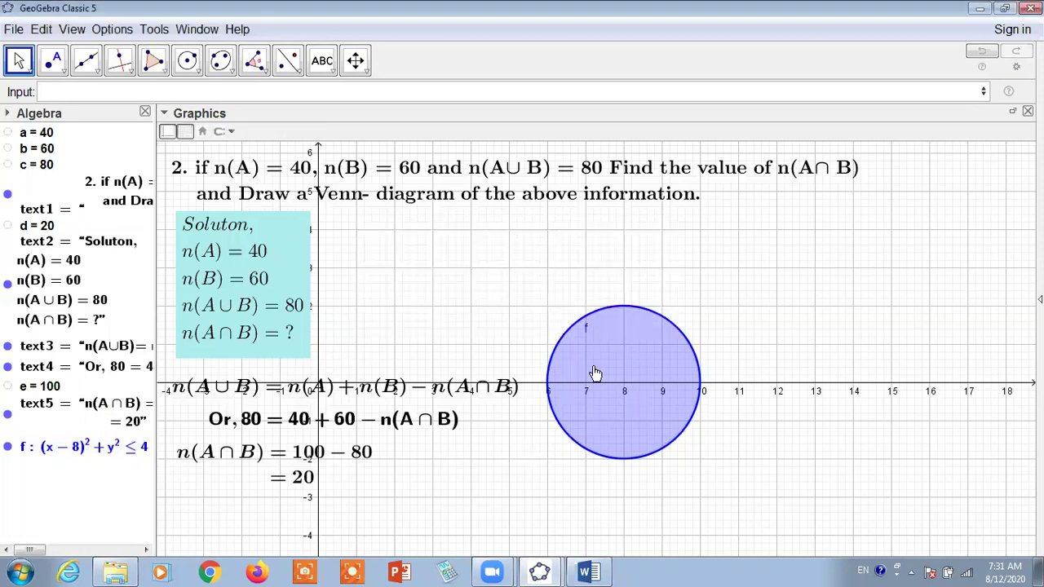
- Hide the label of the filled circle (x-8)²+y²≤4 and delete that inequality
right_click(70, 448)
left_click(114, 510)
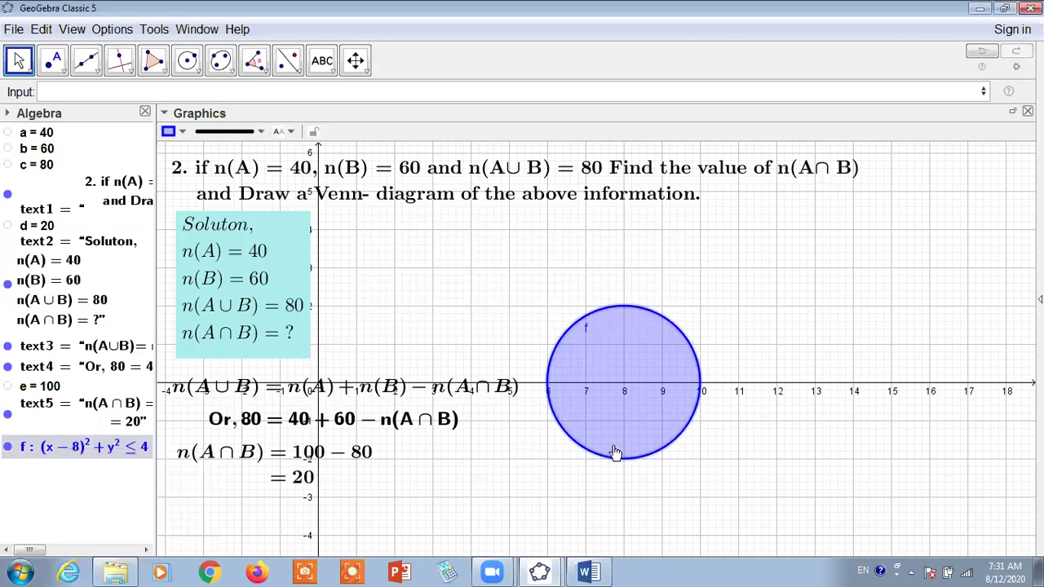
left_click(733, 446)
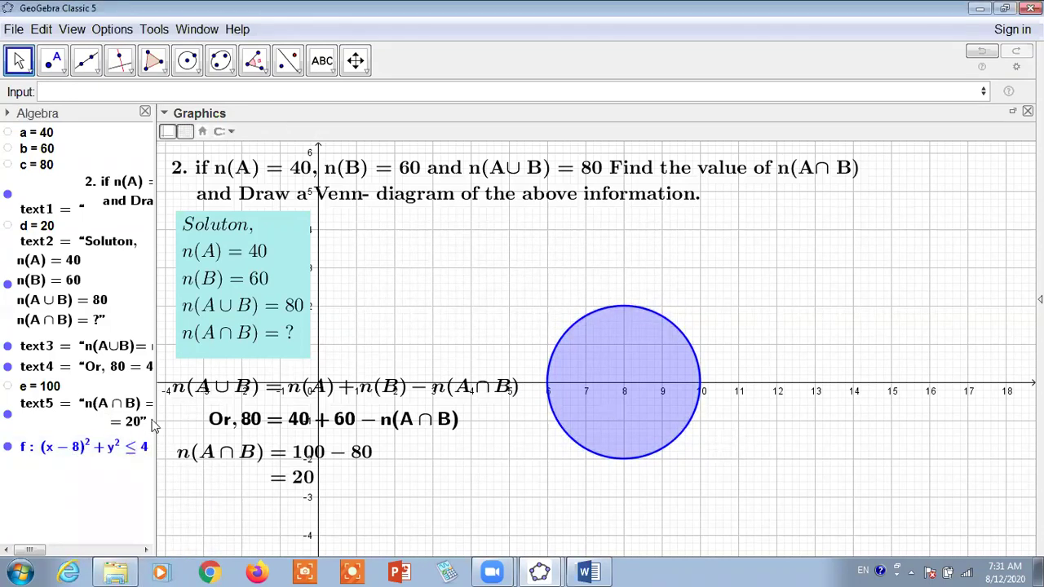
left_click(47, 449)
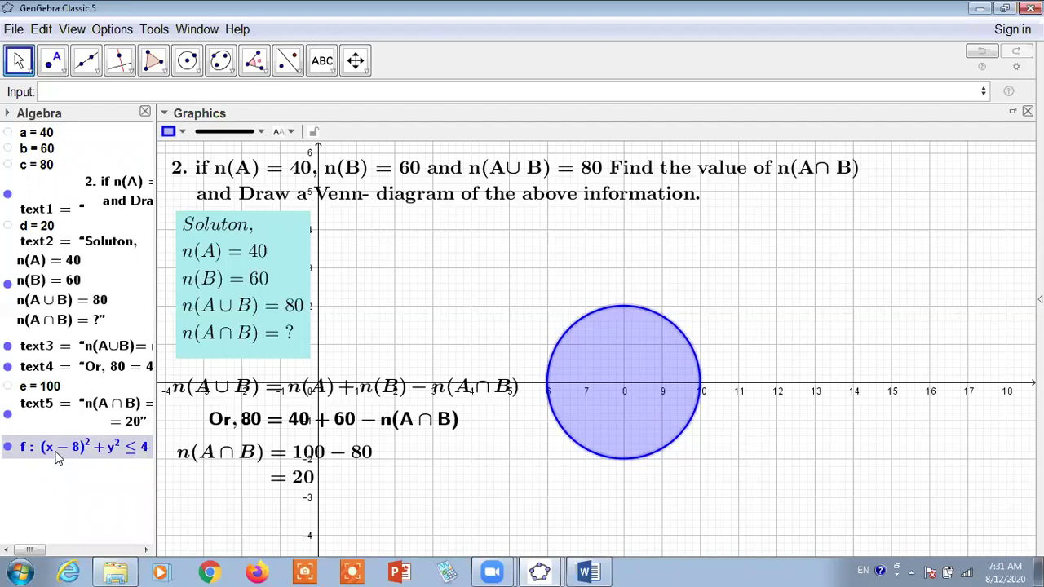
key("Delete")
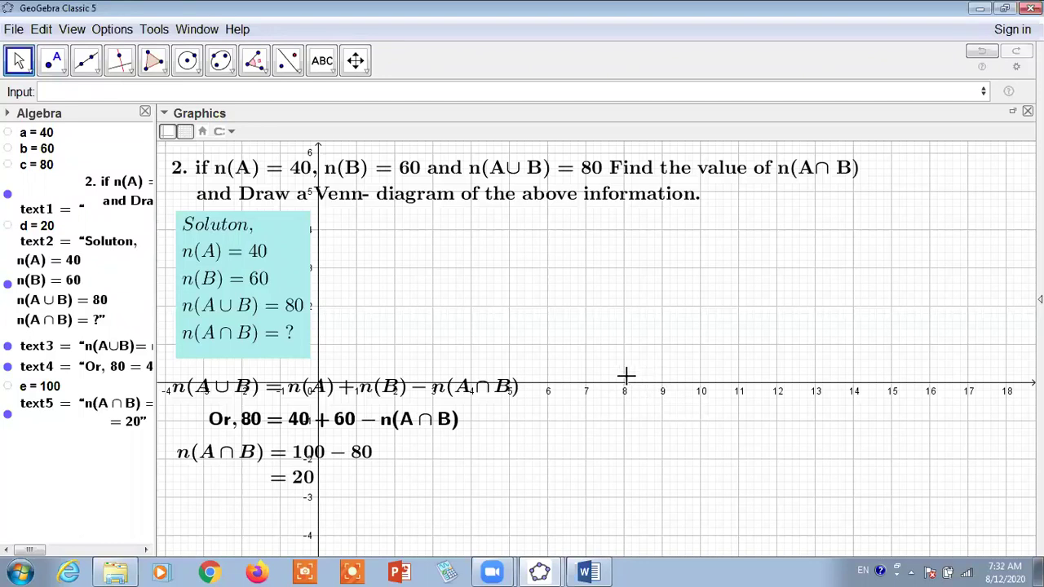
- Draw a circle centred at (9, 0) that passes through the point (6, 0)
left_click(201, 75)
left_click(209, 98)
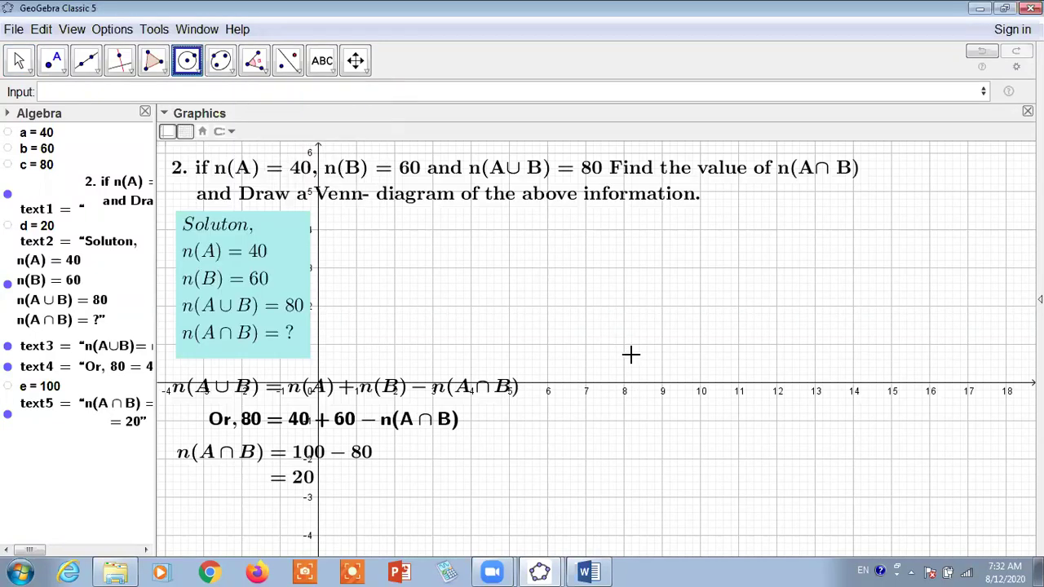
left_click(662, 382)
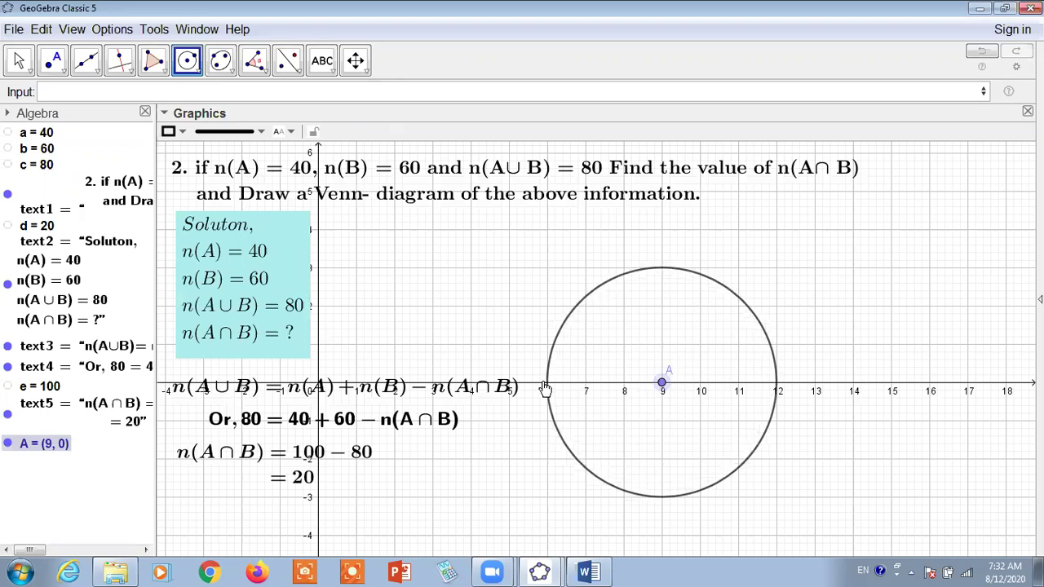
left_click(545, 384)
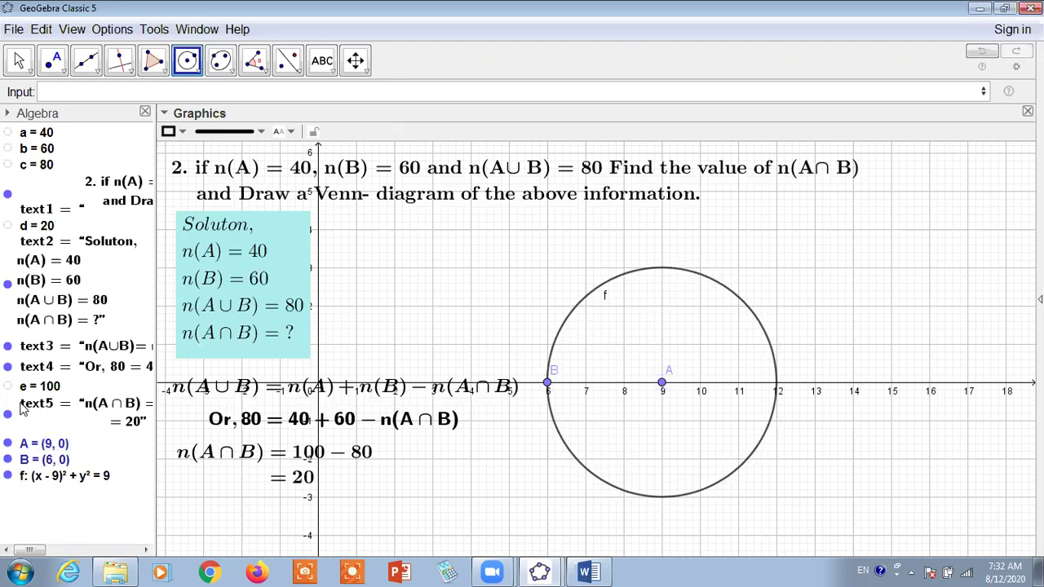
- Delete the circle drawn around (9, 0) together with its points A and B
left_click(22, 62)
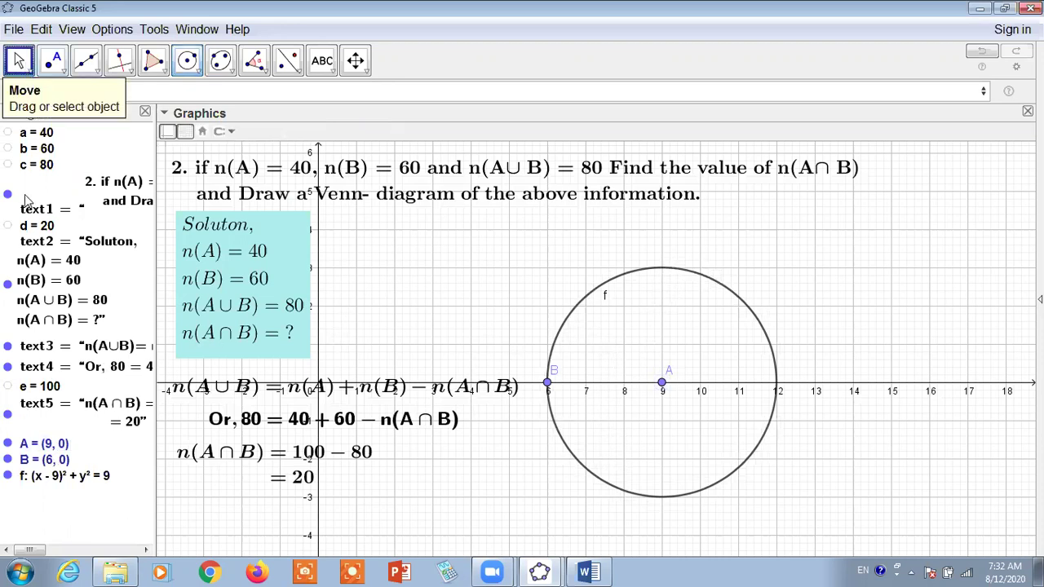
left_click(54, 476)
key("Delete")
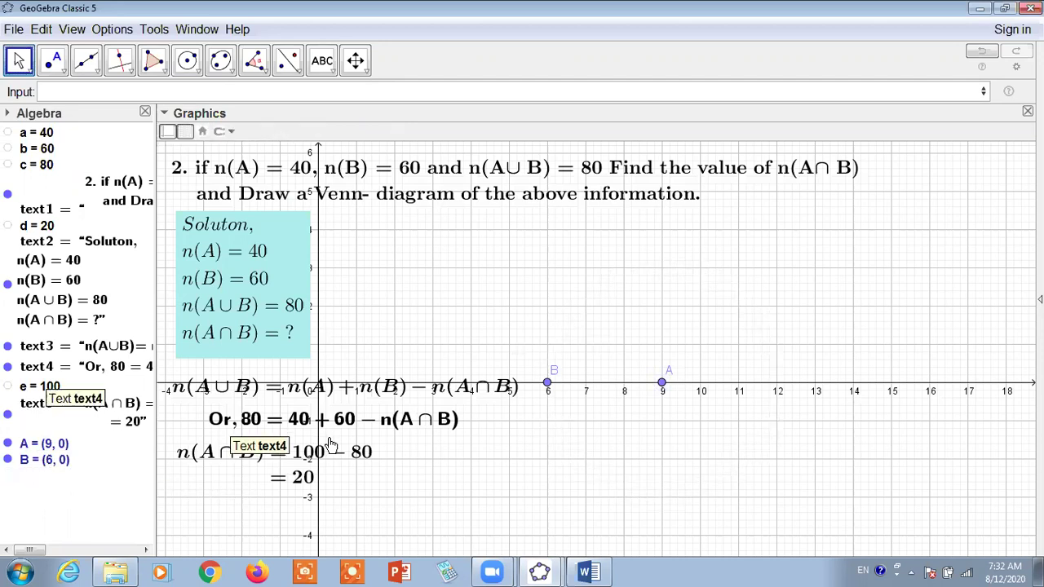
left_click(9, 452)
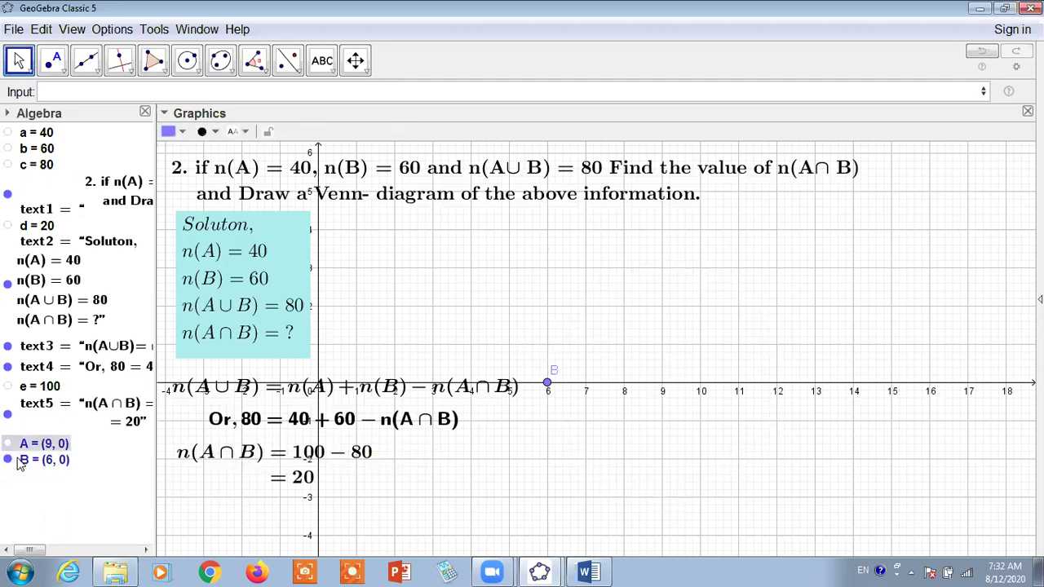
key("Delete")
left_click(38, 450)
key("Delete")
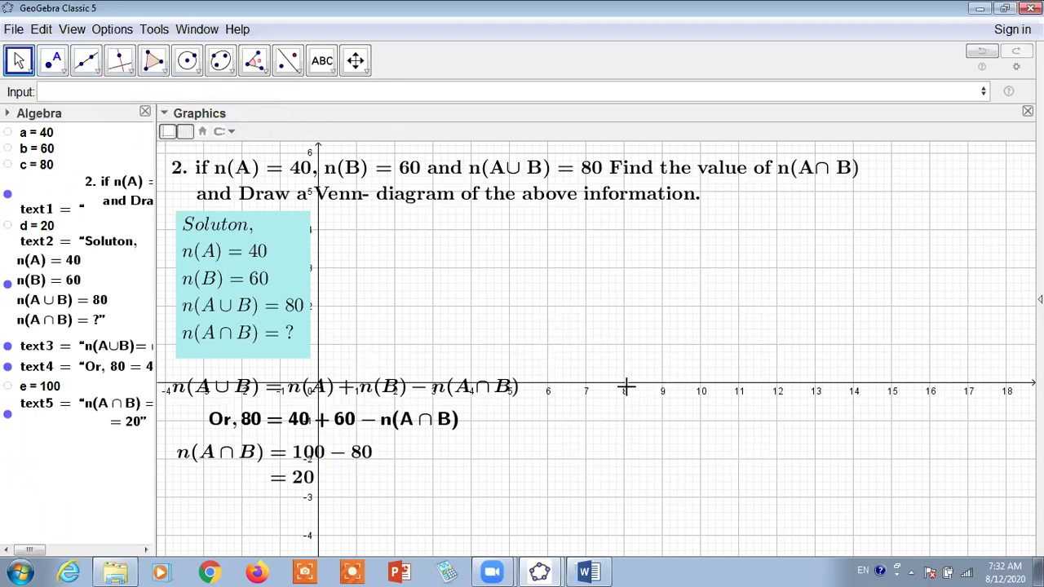
- Plot a filled circle beside the solution texts from the inequality (x-8)²+y²≤4 and hide its label
left_click(93, 91)
type("(x)")
type("-")
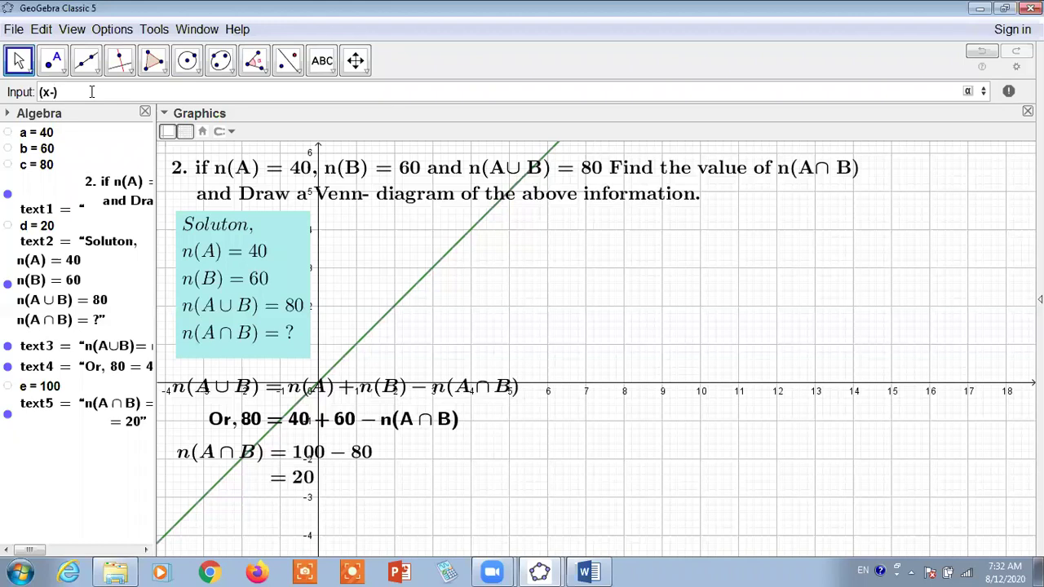
type("8")
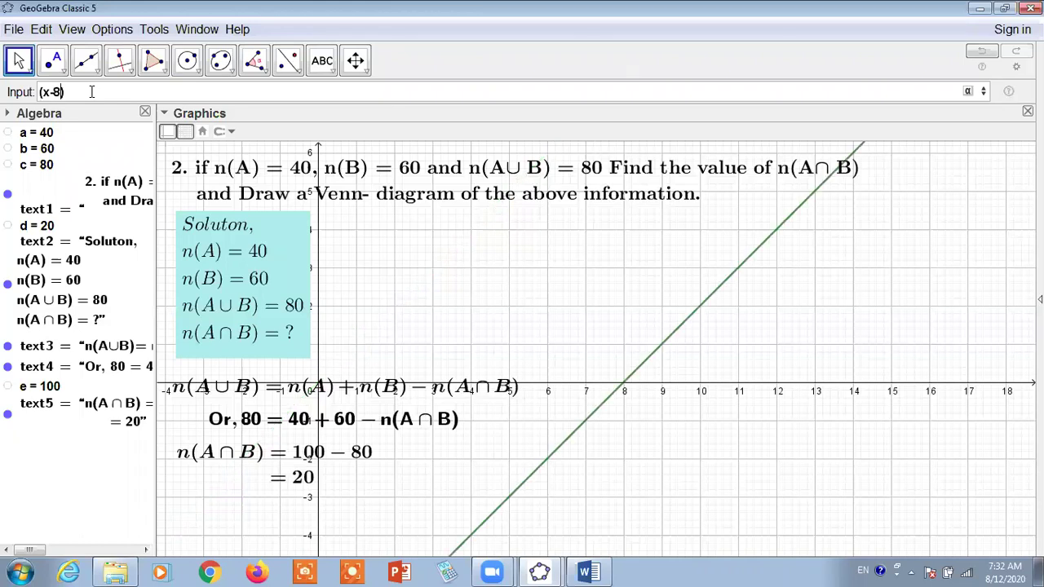
key("Right")
type("^2+")
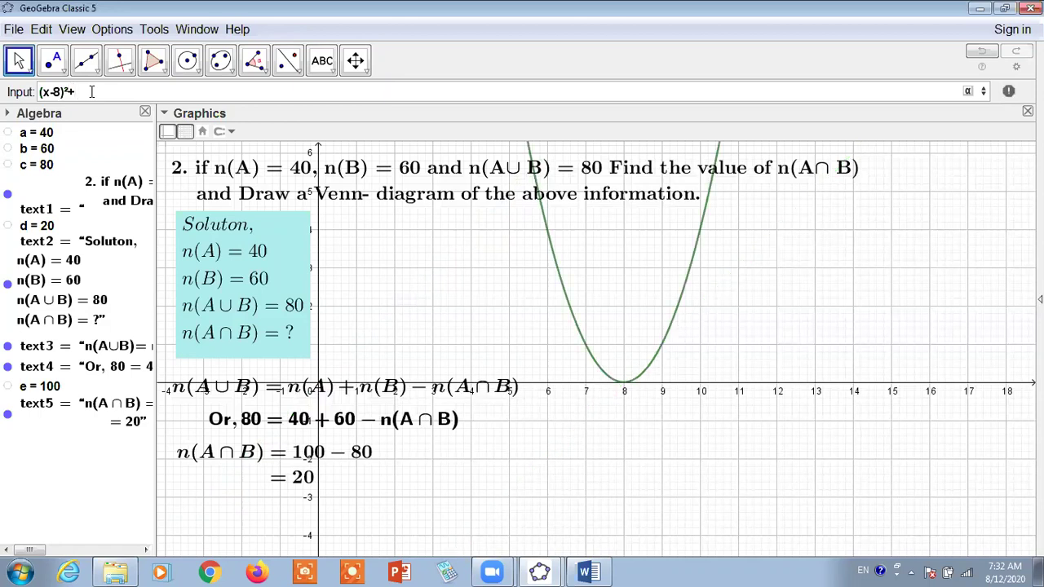
type("y^2")
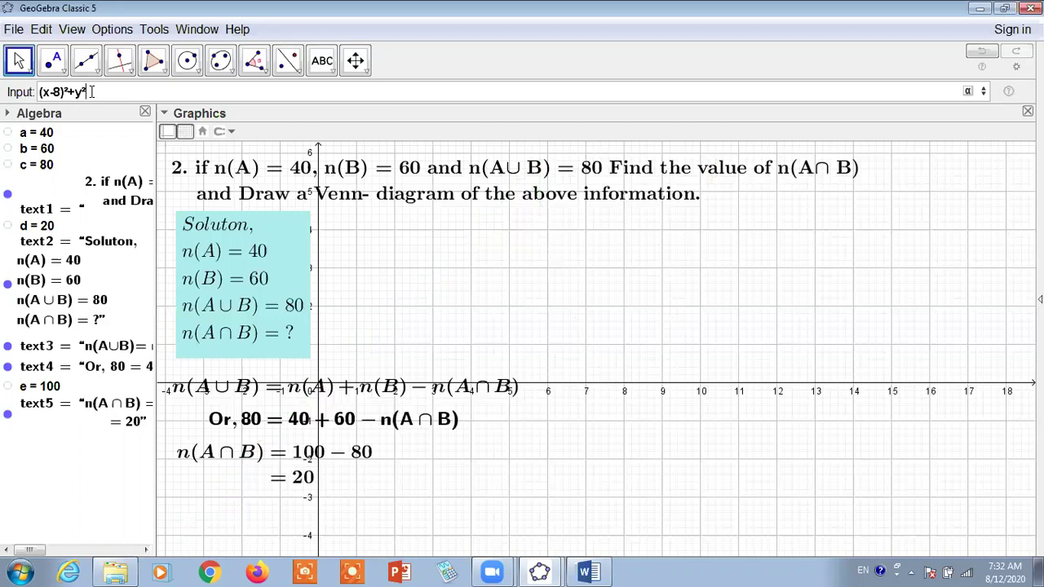
type("=")
type("4")
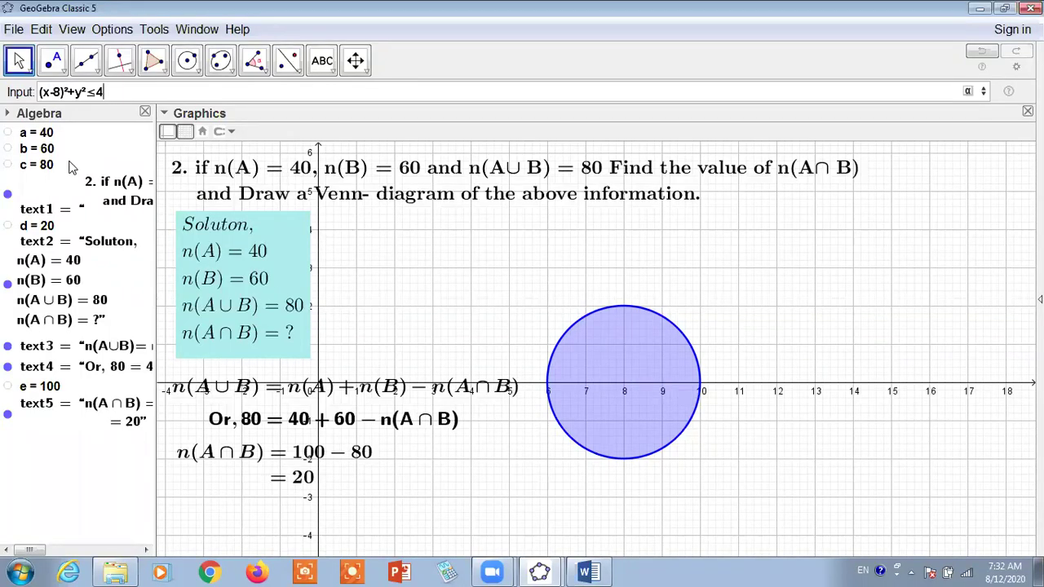
key("Return")
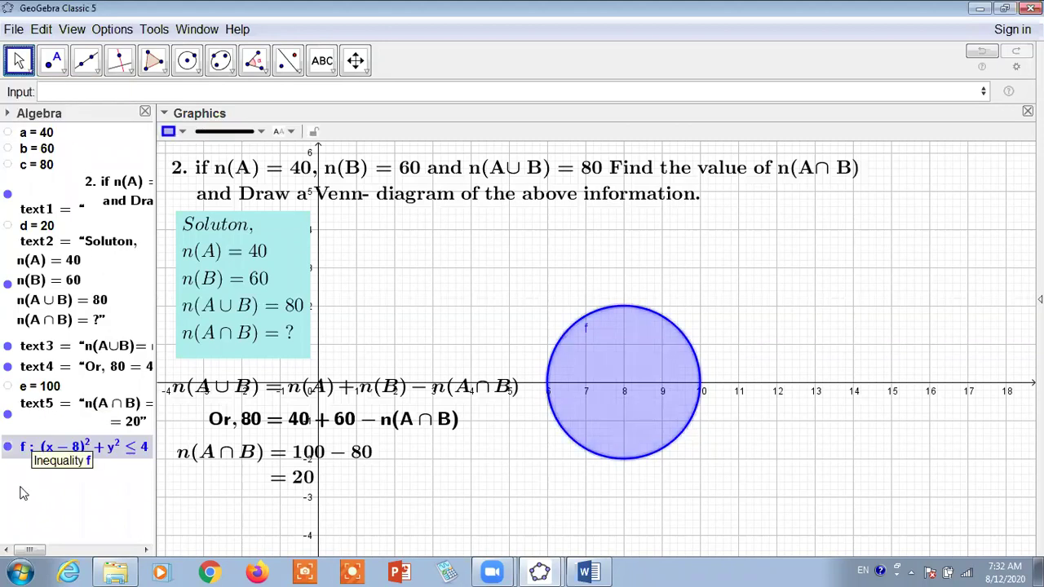
right_click(35, 451)
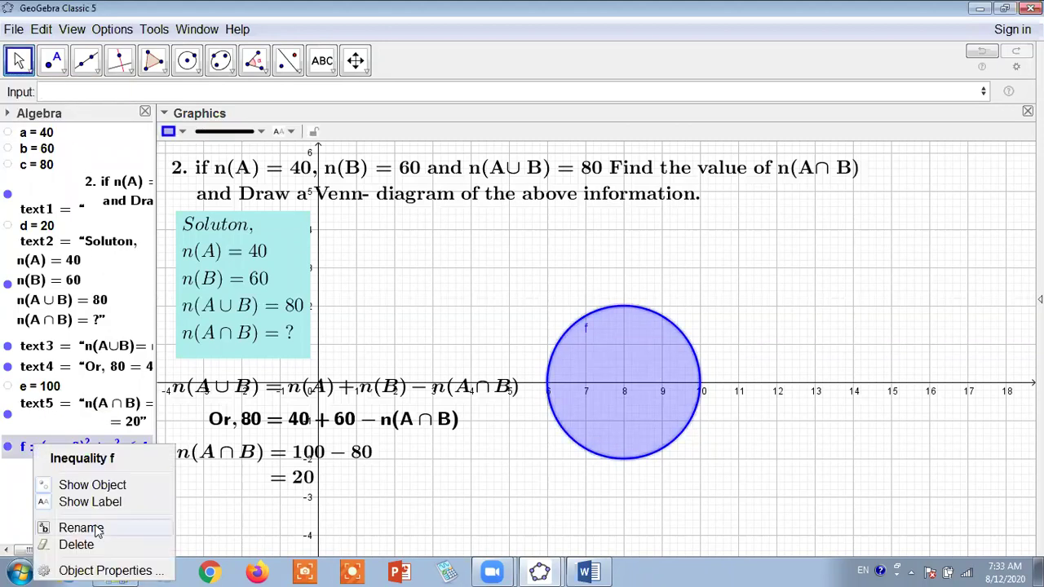
left_click(622, 347)
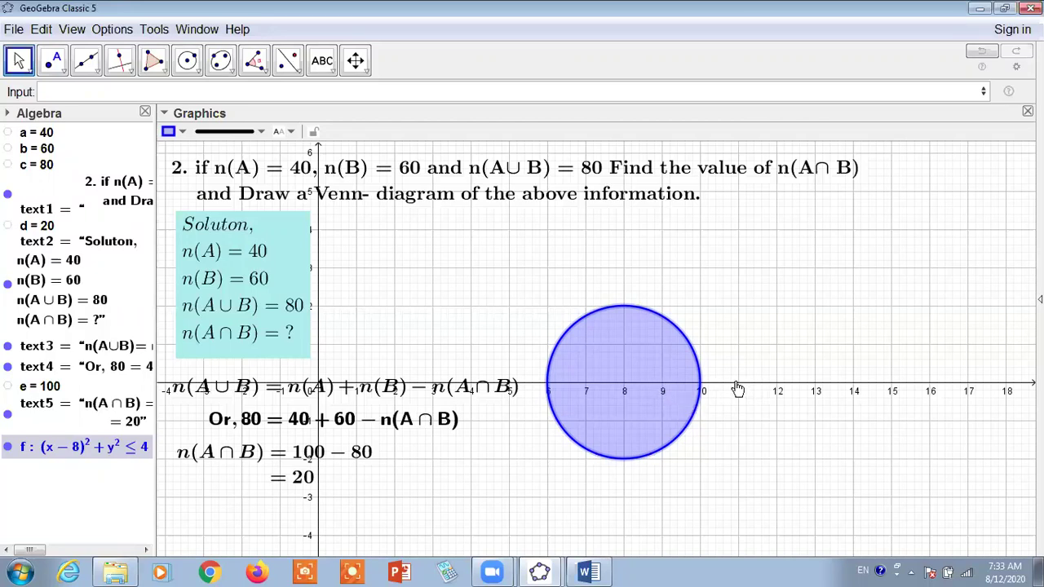
- Enter the inequality (x-11)²+y²≤4 for a second filled circle overlapping the first
left_click(151, 94)
type("(")
type("x-11")
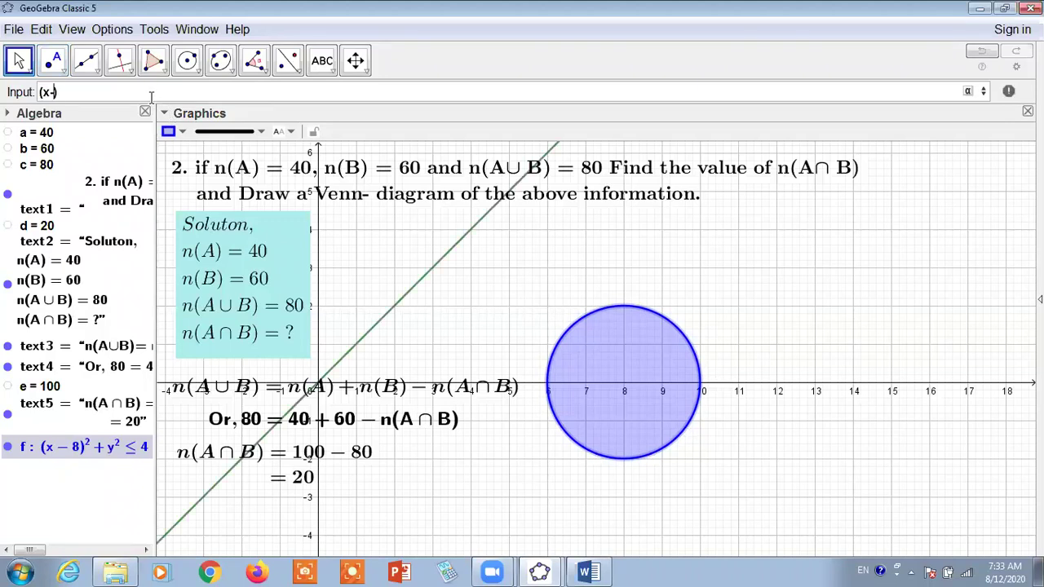
type(")^2")
type("+")
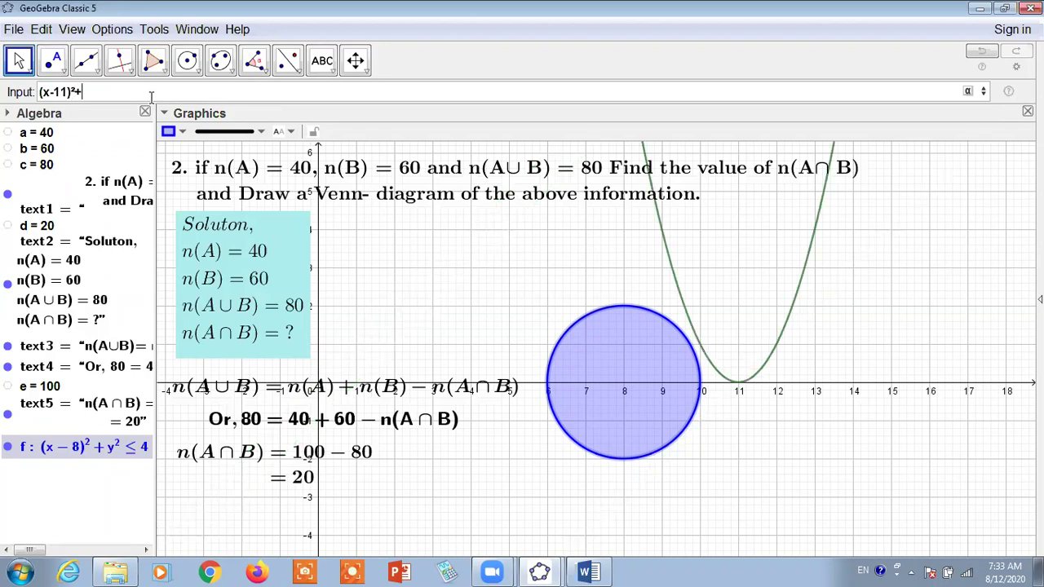
type("y")
type("^2")
type("<=")
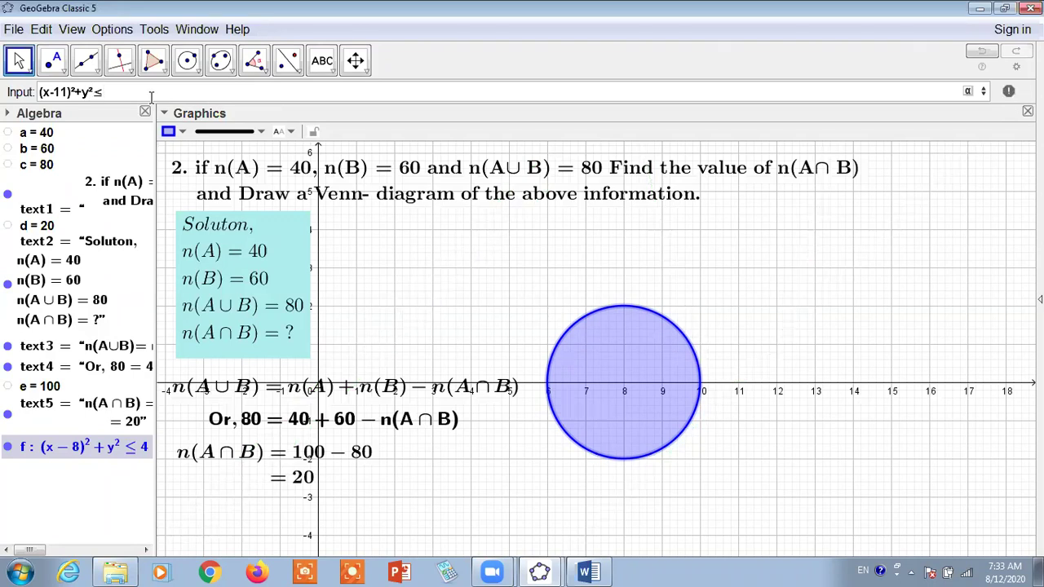
type("4")
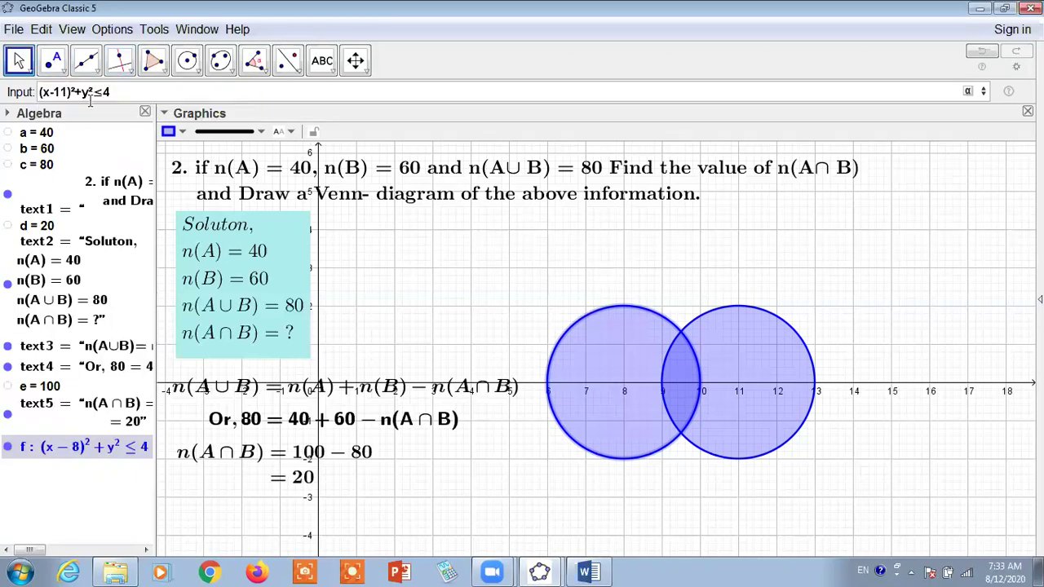
- Change the second circle's inequality to (x-10.5)²+y²≤4 to widen the overlap with the first circle
key("BackSpace")
type("0")
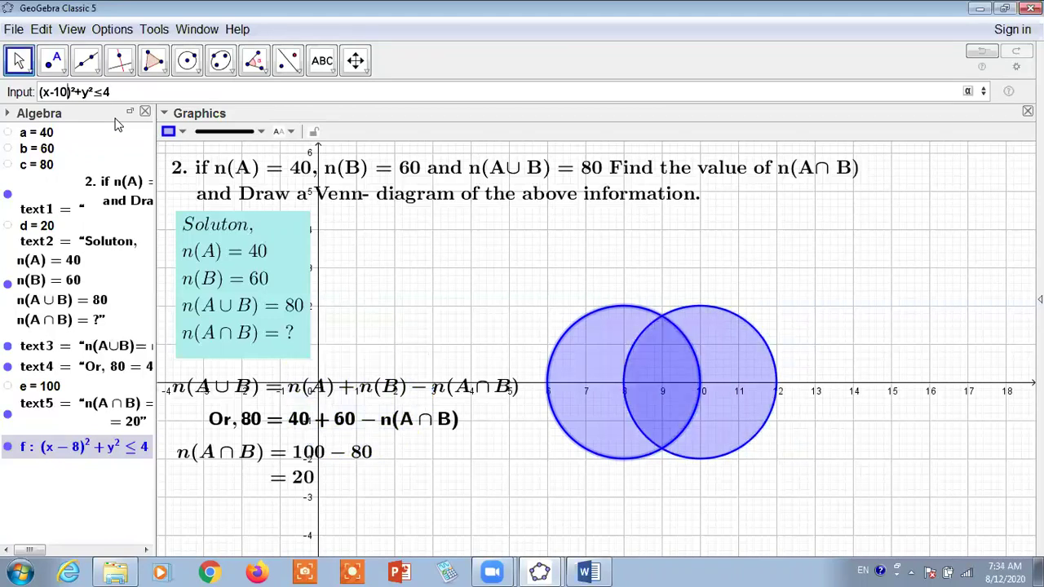
type(".5")
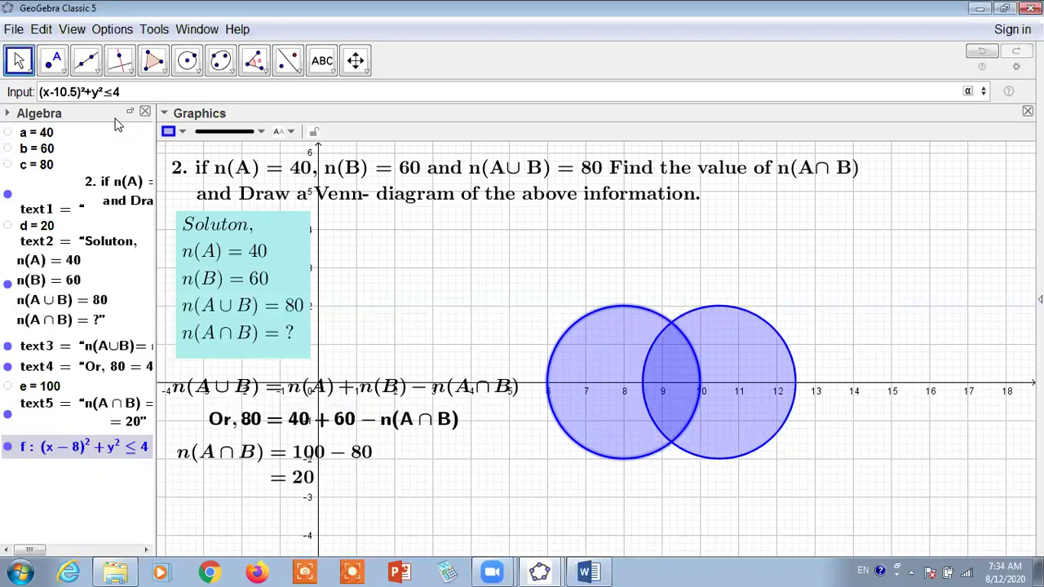
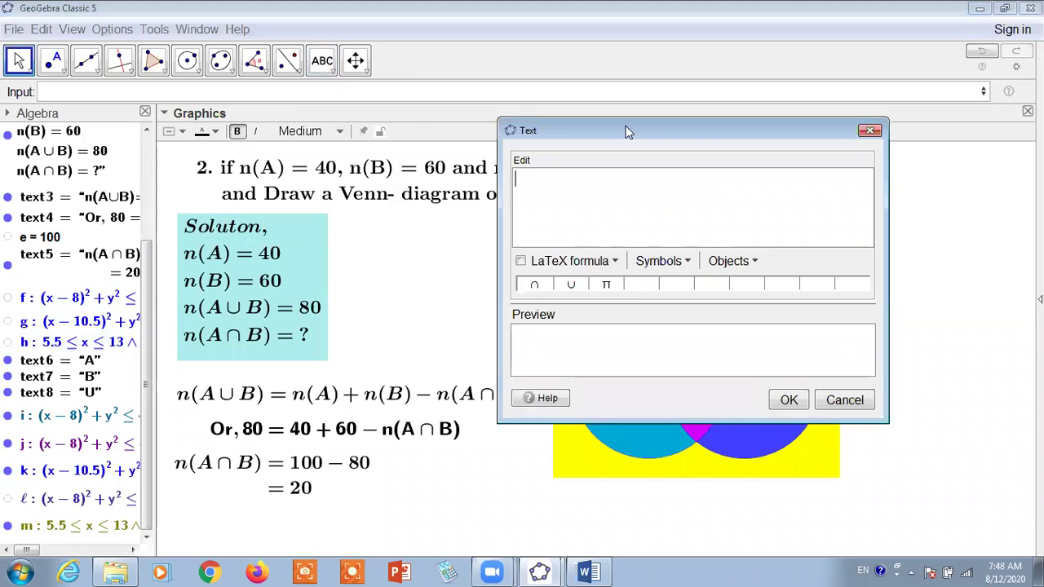
left_click_drag(628, 132, 292, 236)
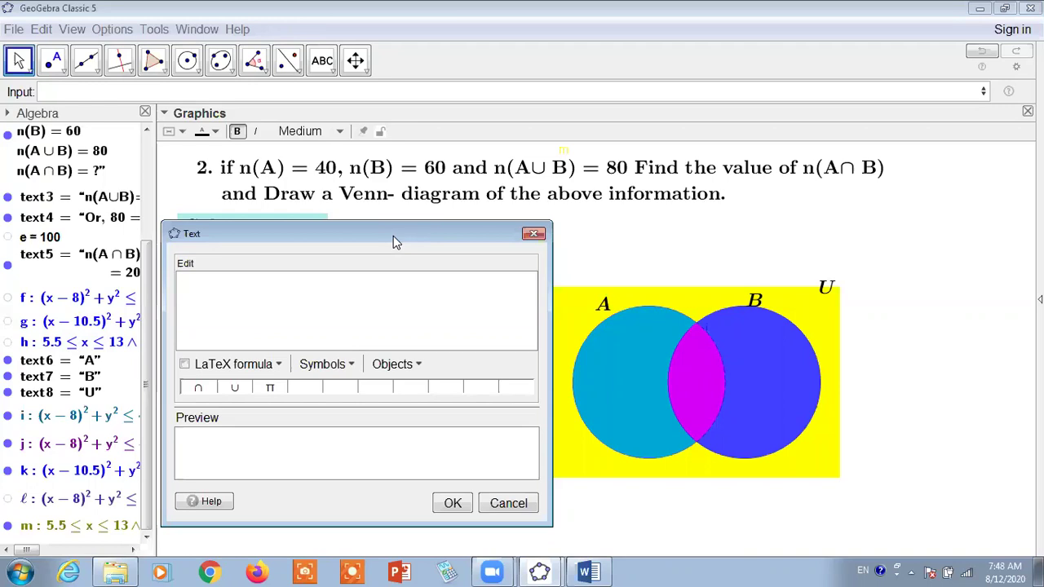
left_click_drag(394, 235, 635, 83)
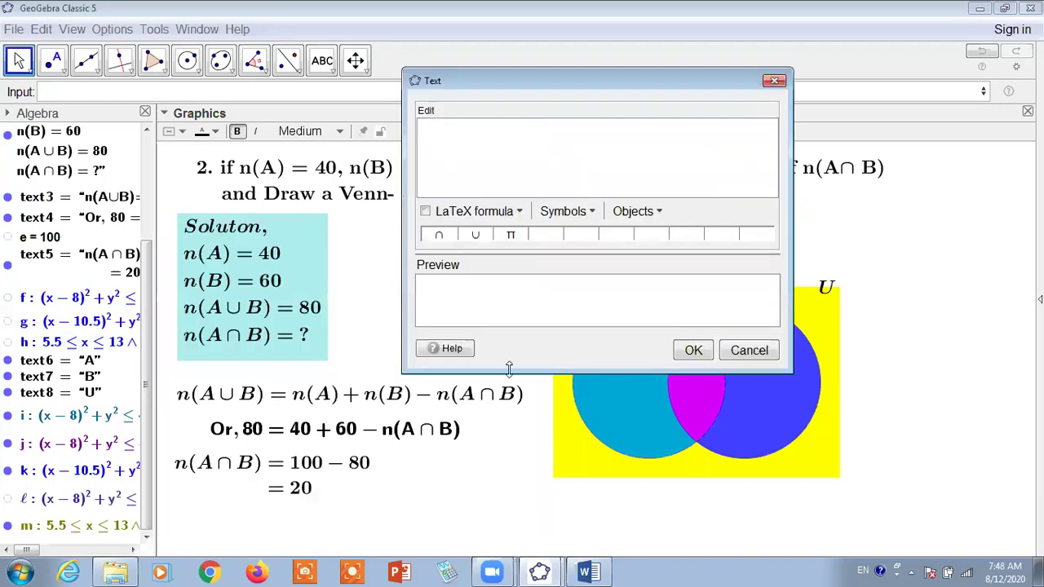
left_click(775, 80)
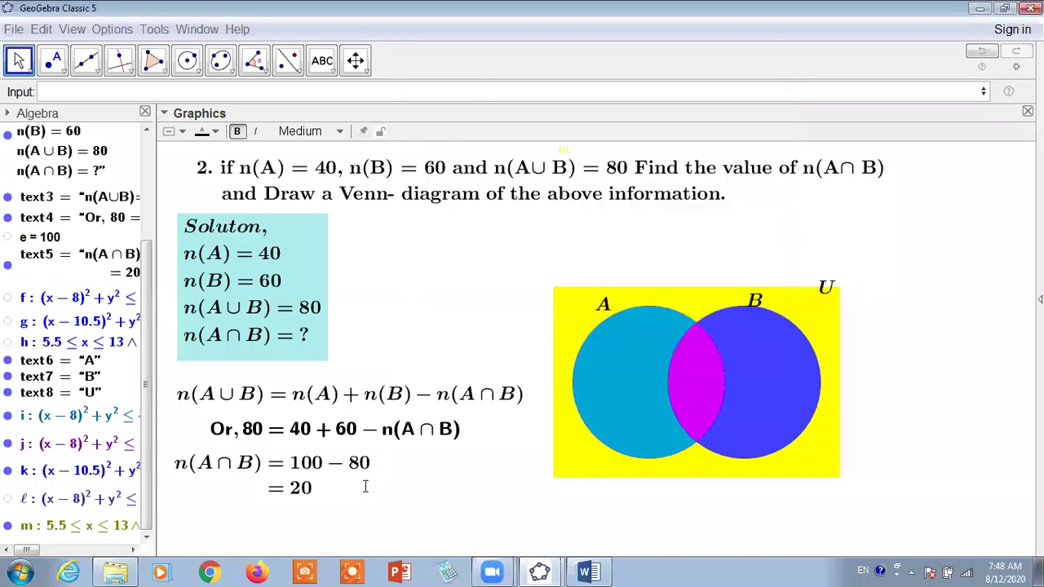
- Examine the expression behind the final value in the n(A∩B) solution text and leave it unedited
double_click(294, 487)
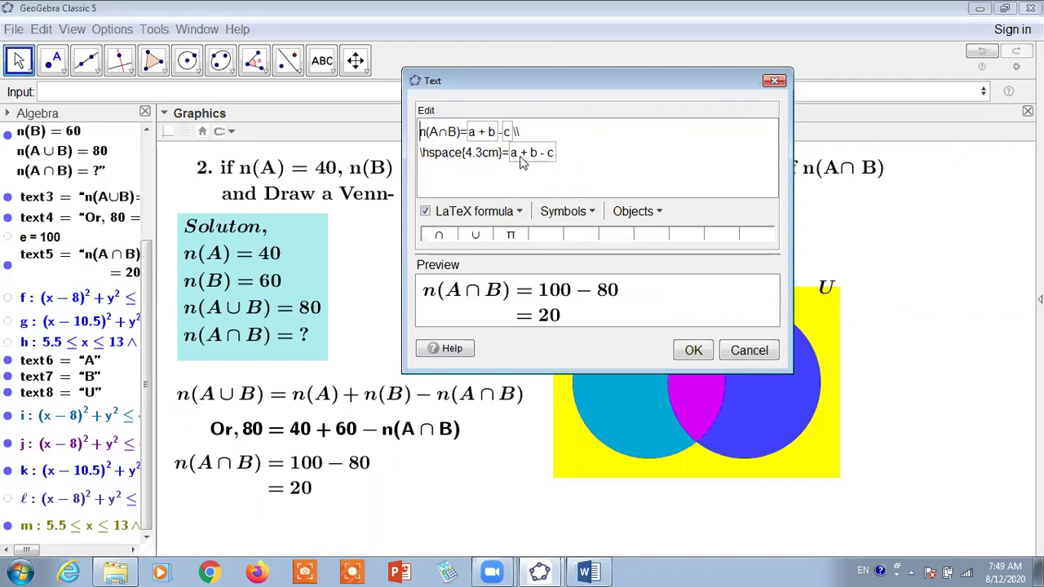
left_click_drag(514, 159, 557, 163)
left_click(741, 351)
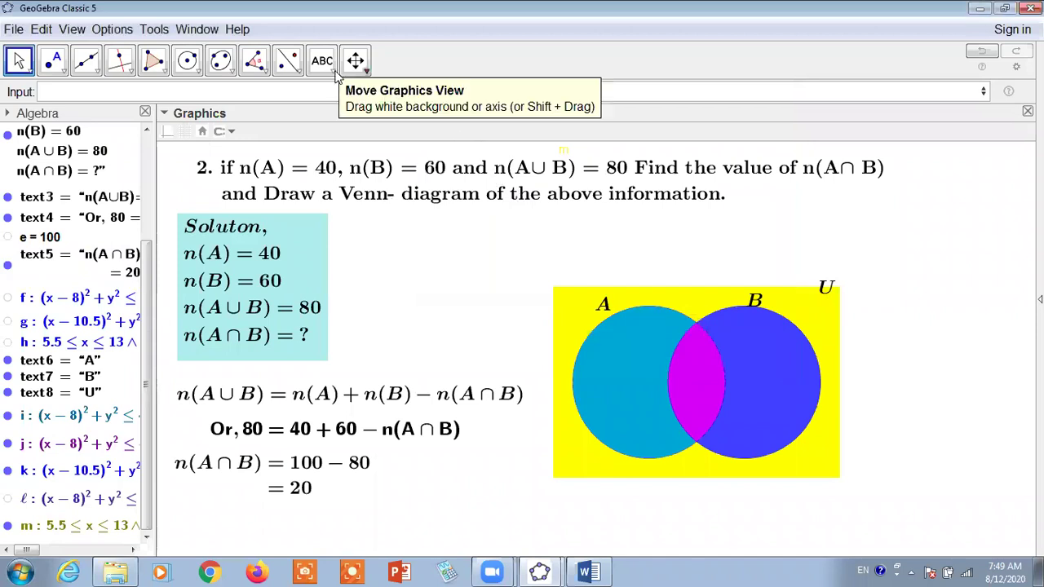
- Try composing a new text with the expression a + b - c in an empty object box
left_click(323, 61)
left_click(345, 128)
left_click(503, 199)
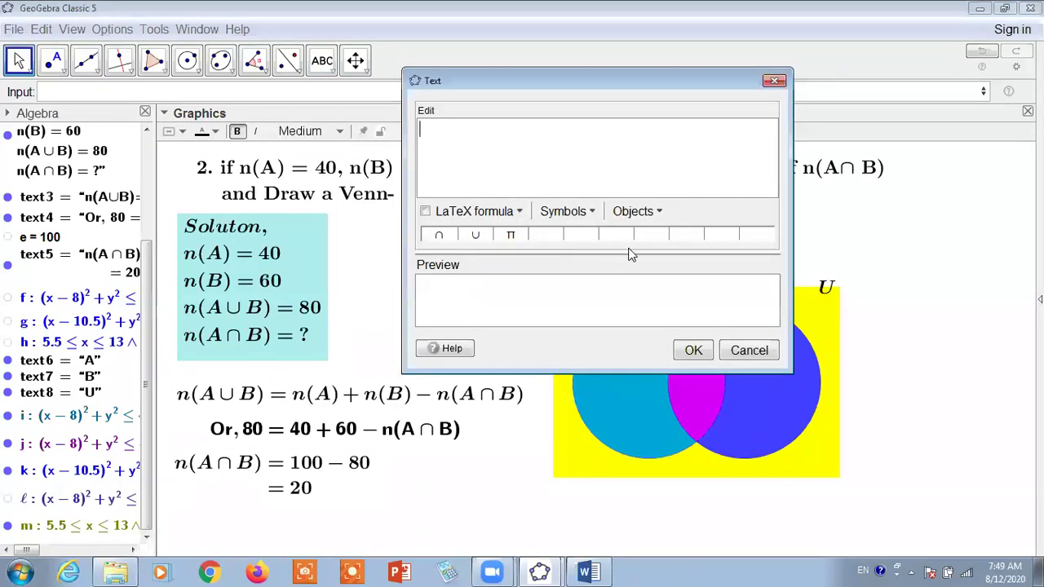
left_click(657, 214)
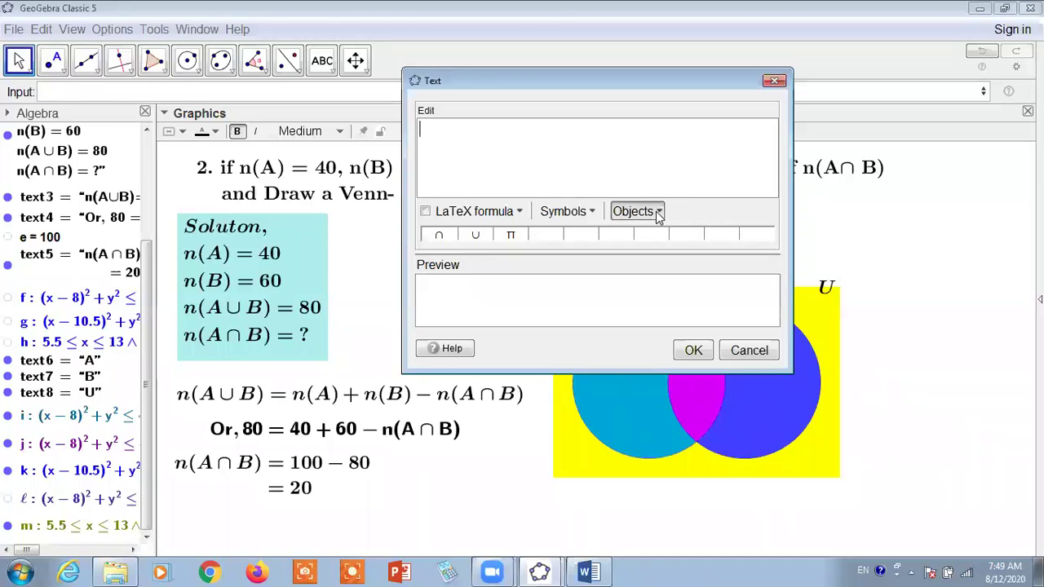
left_click(652, 233)
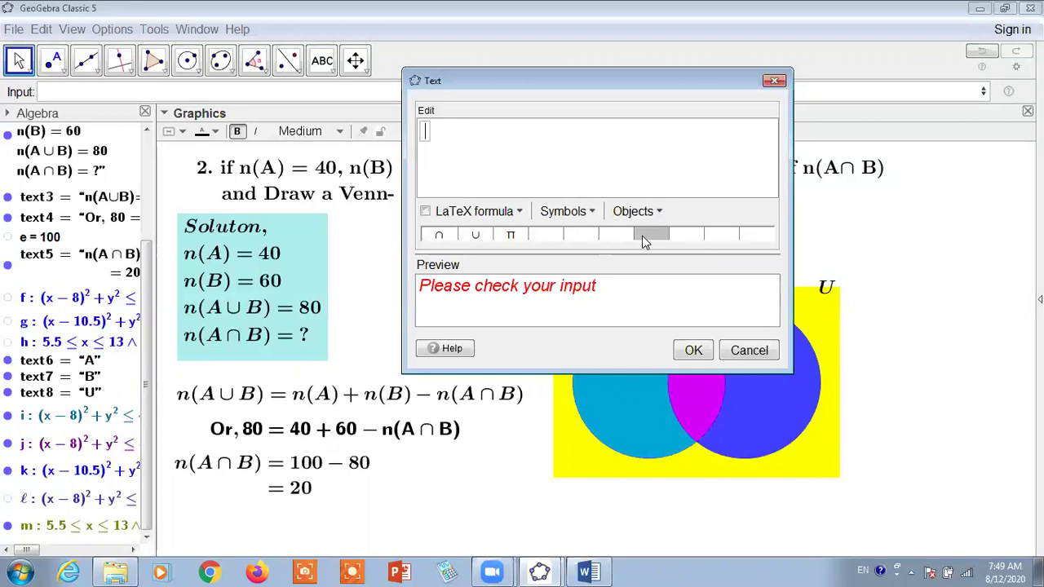
type("a+b-c")
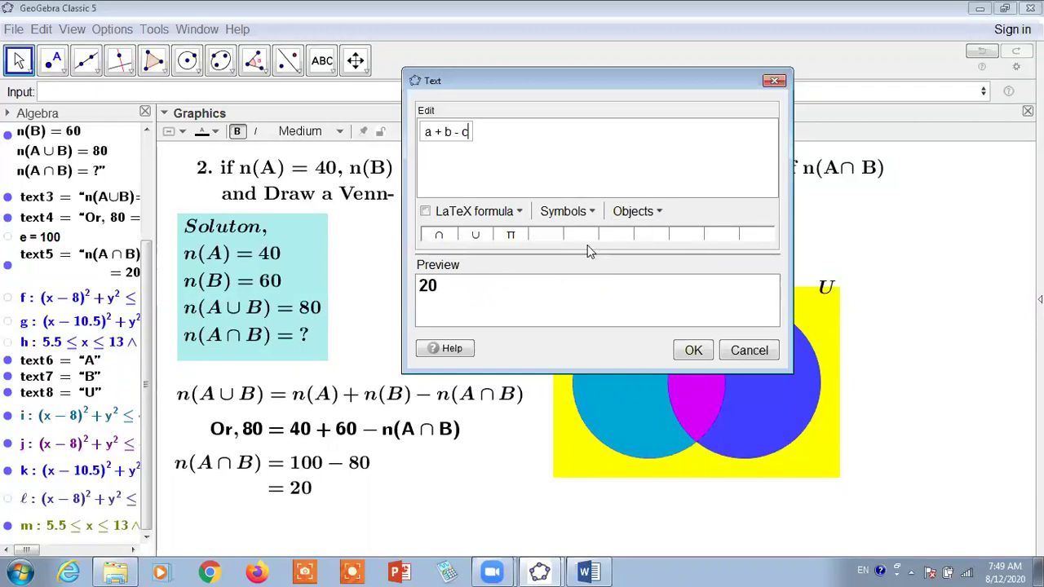
left_click(655, 216)
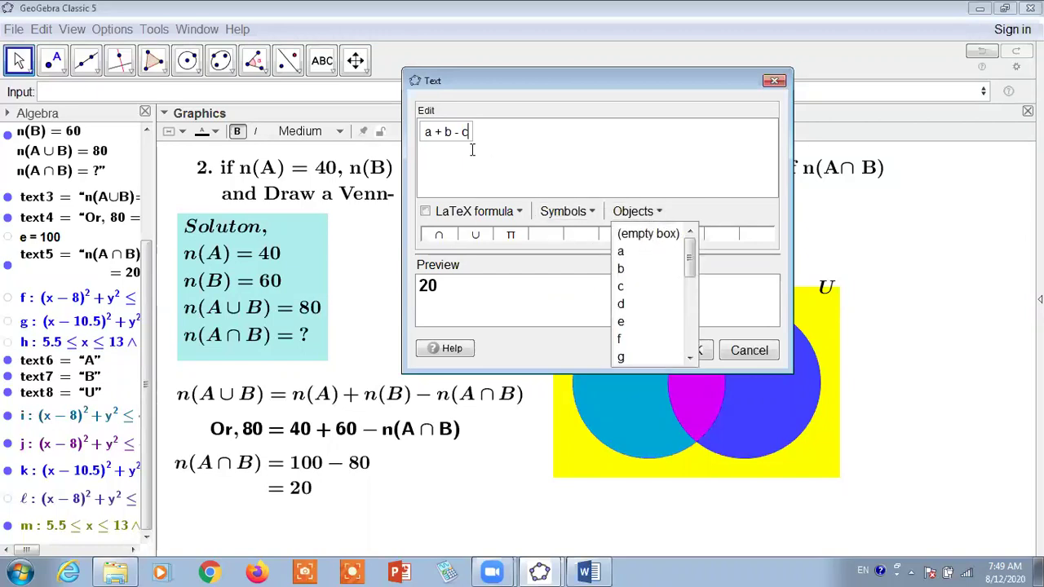
left_click(707, 161)
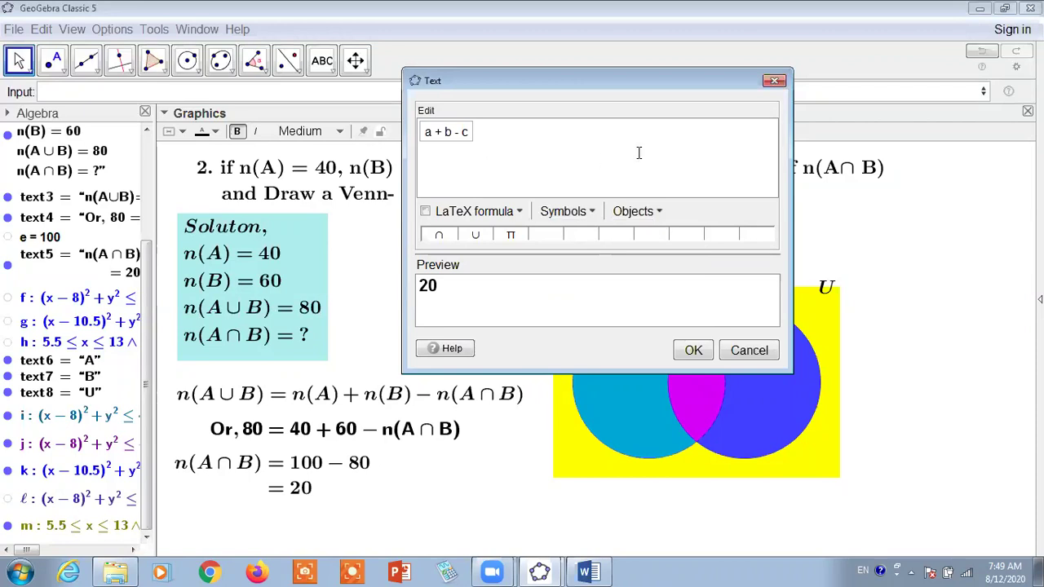
left_click(659, 212)
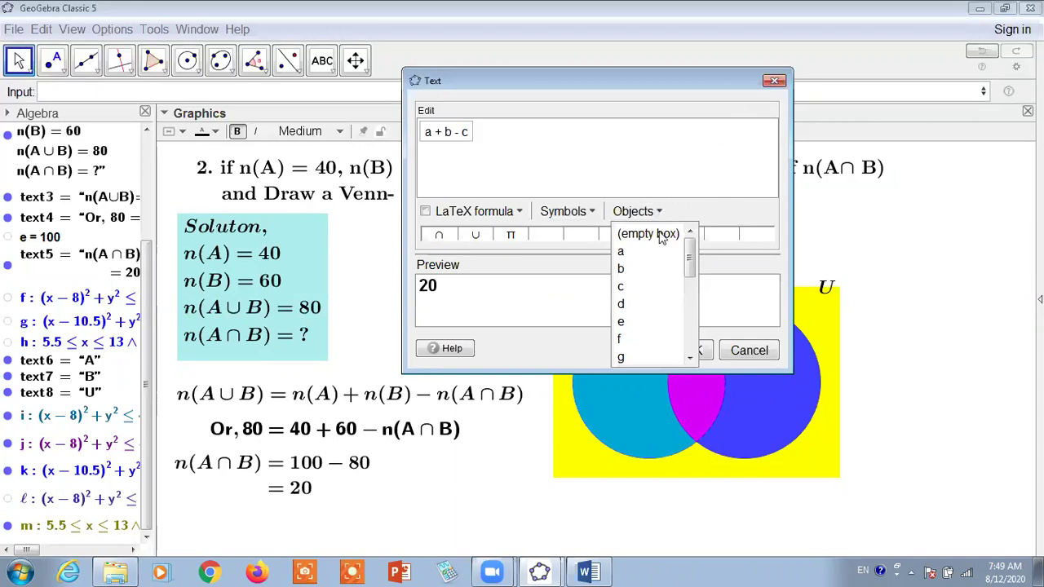
left_click(749, 350)
left_click(749, 350)
left_click(298, 475)
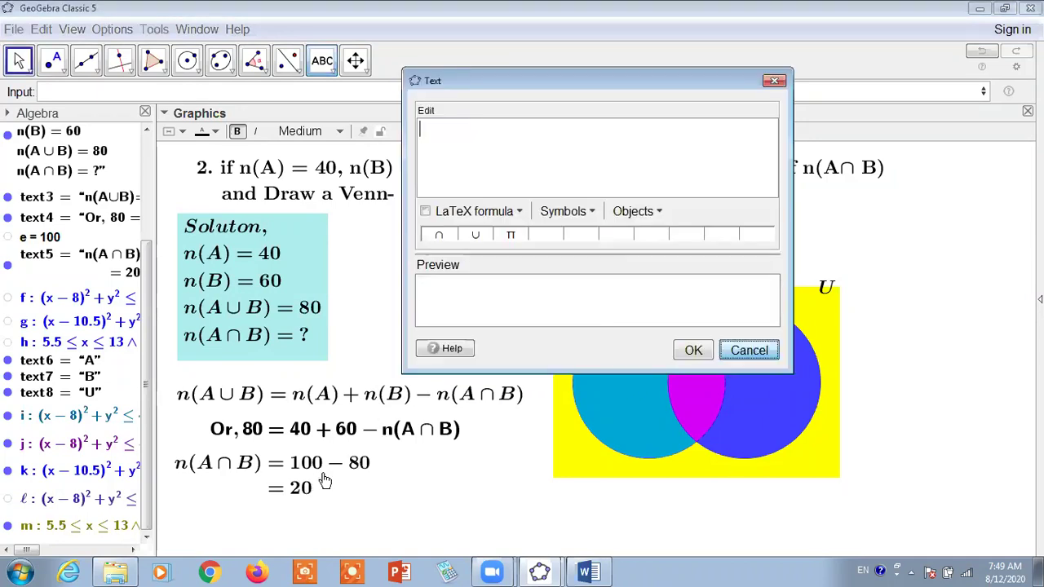
key("Escape")
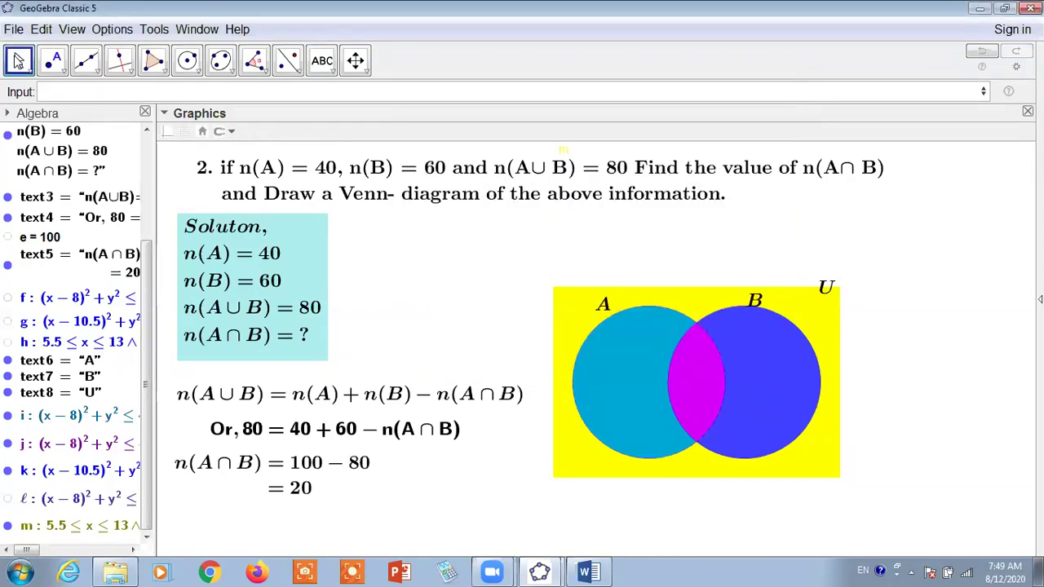
- Reopen the n(A∩B) solution text and inspect the a + b - c object box on its second line
left_click(278, 486)
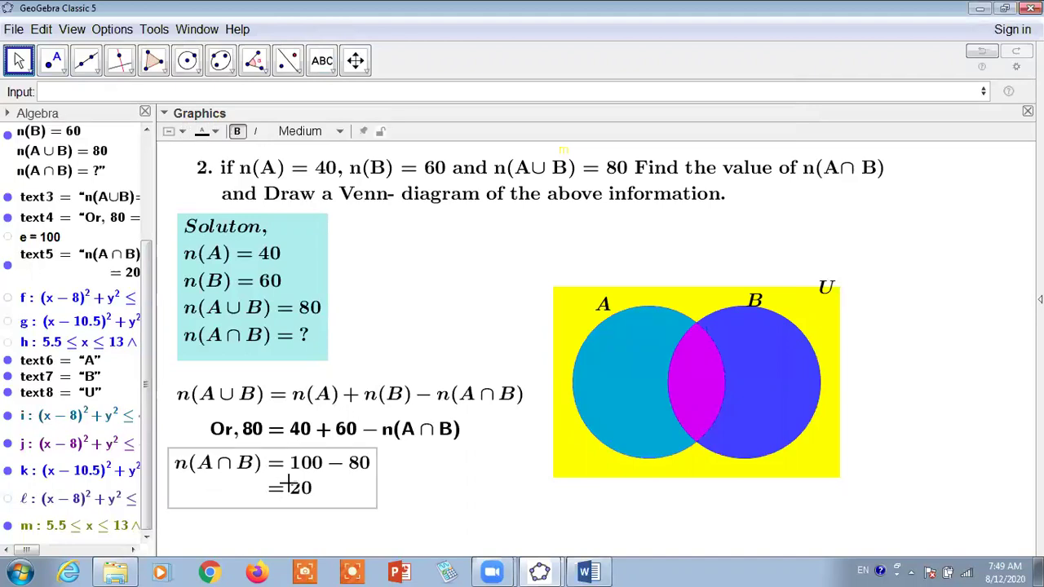
double_click(292, 483)
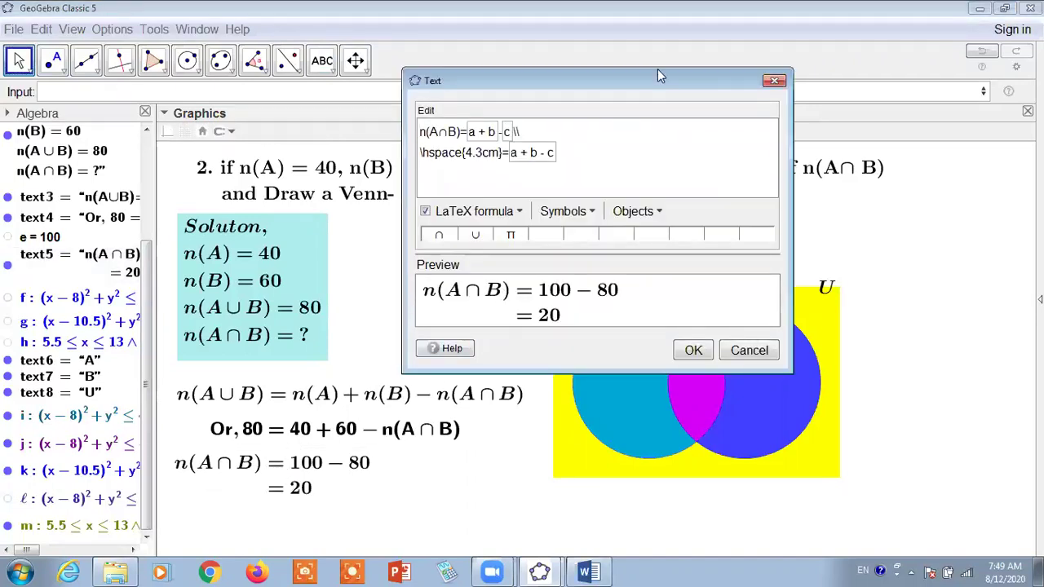
left_click_drag(657, 75, 654, 62)
left_click(511, 140)
left_click_drag(510, 142, 558, 139)
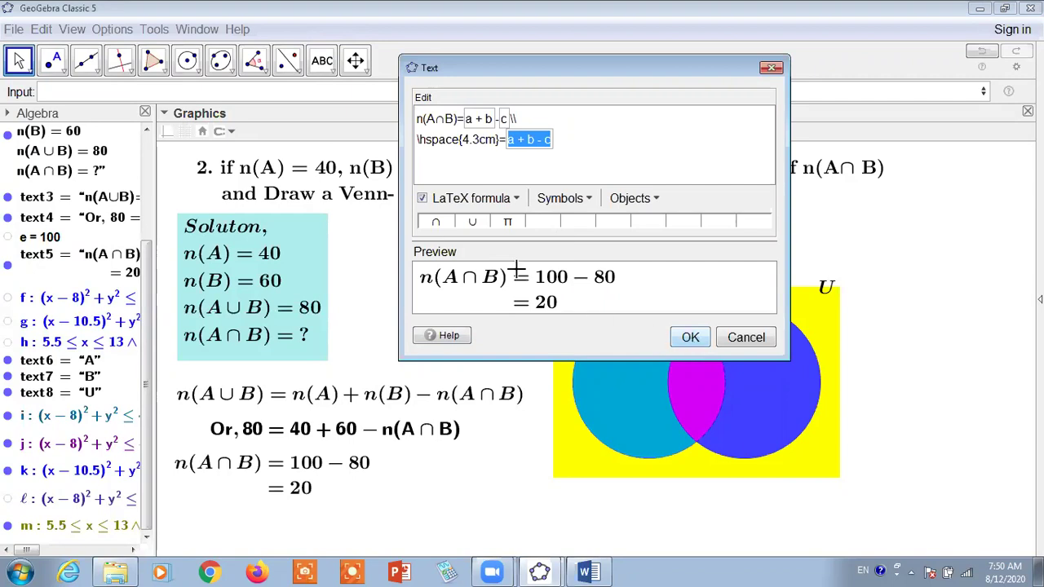
- Add a dynamic text with the expression a + b - c in an empty object box and place it in the circles' overlap
left_click(470, 262)
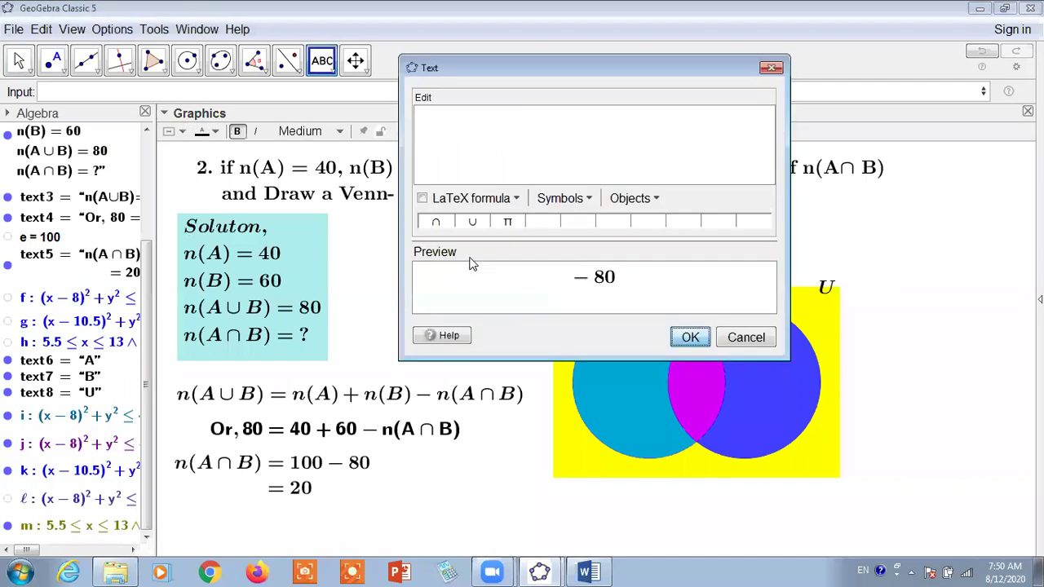
left_click(652, 201)
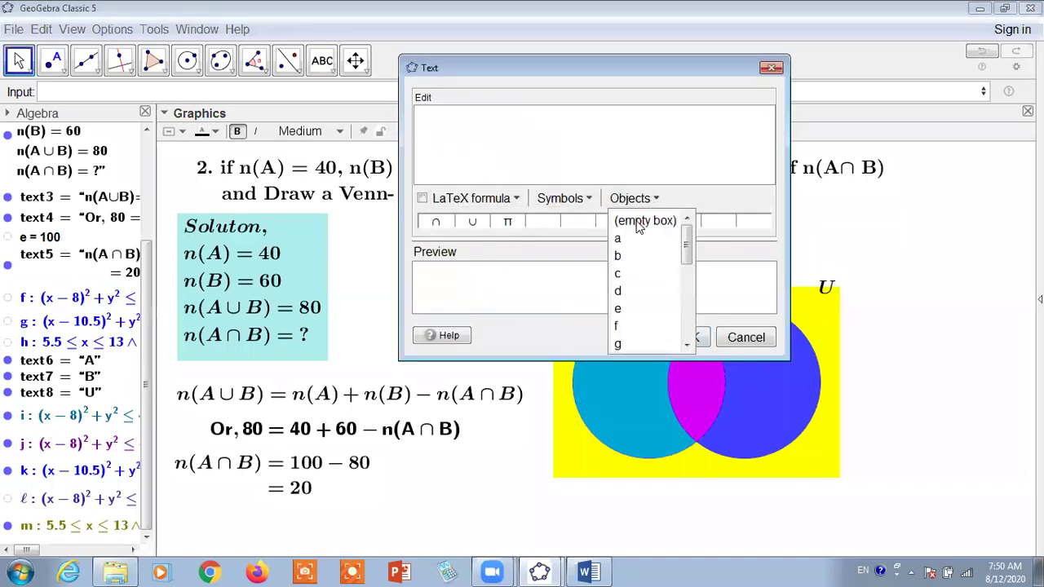
left_click(649, 309)
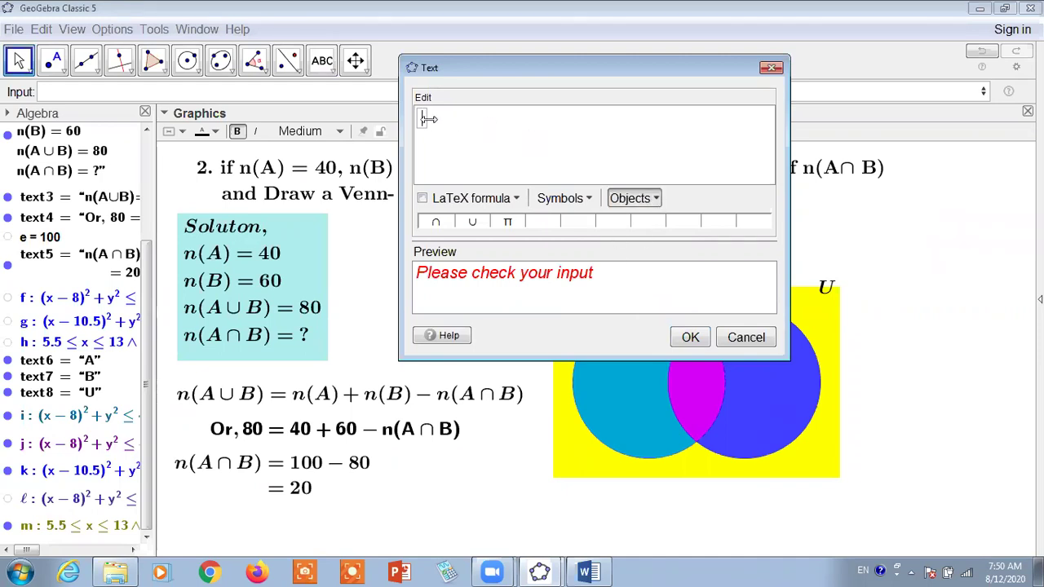
type("a + b - c")
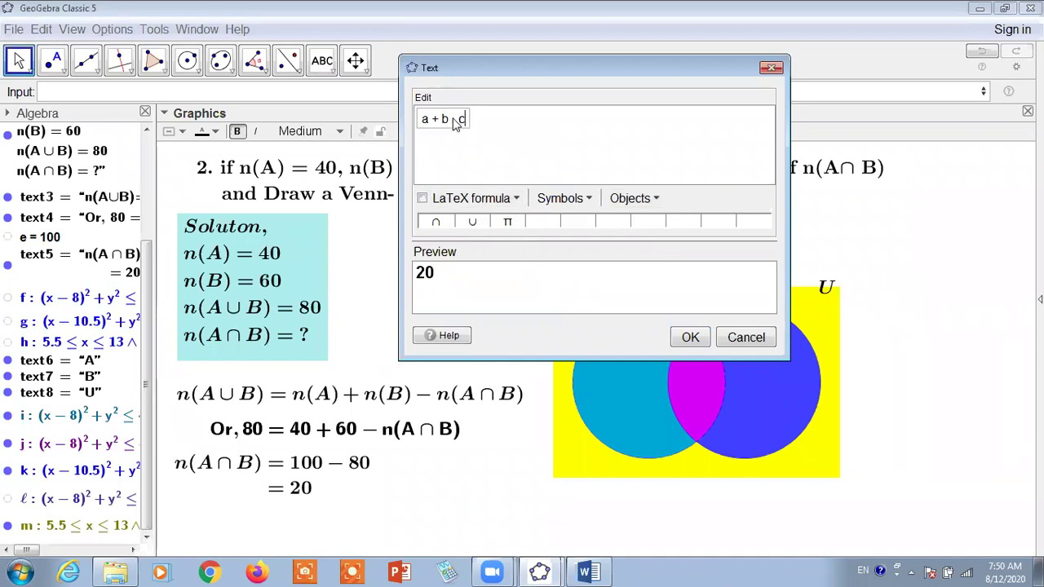
left_click(690, 337)
left_click_drag(481, 263, 700, 390)
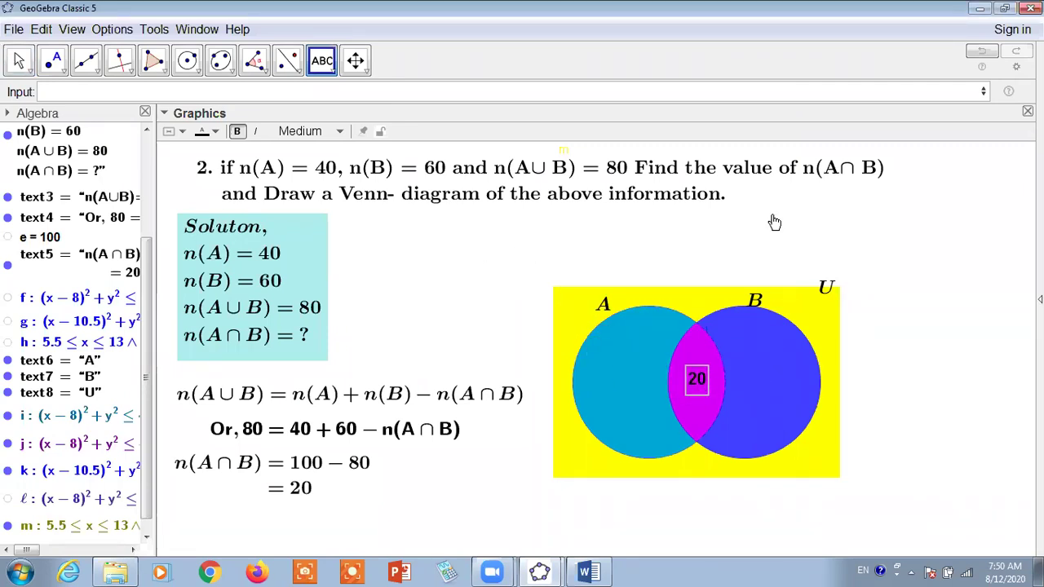
left_click(767, 213)
left_click(698, 389)
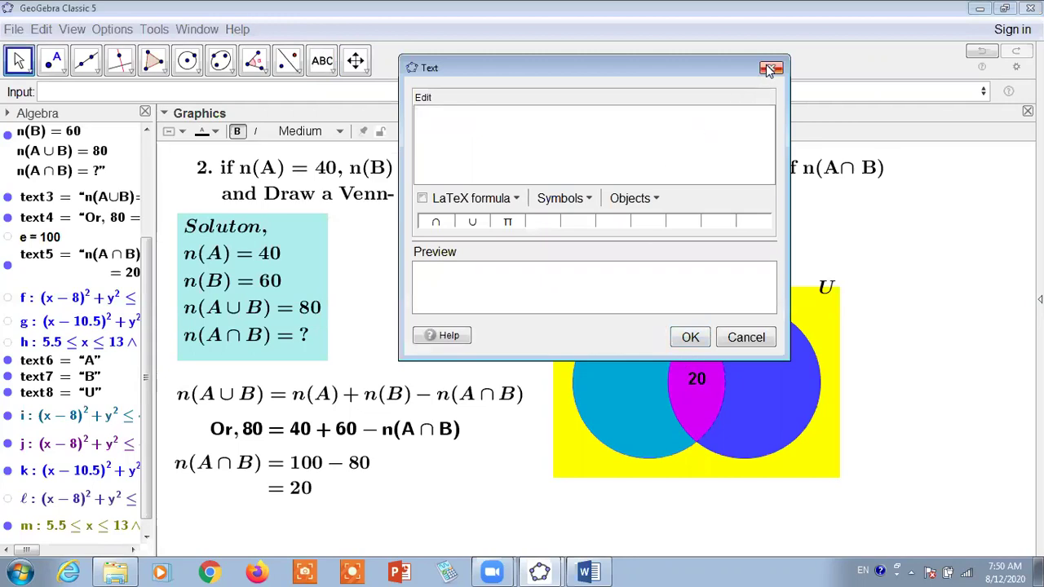
left_click(768, 70)
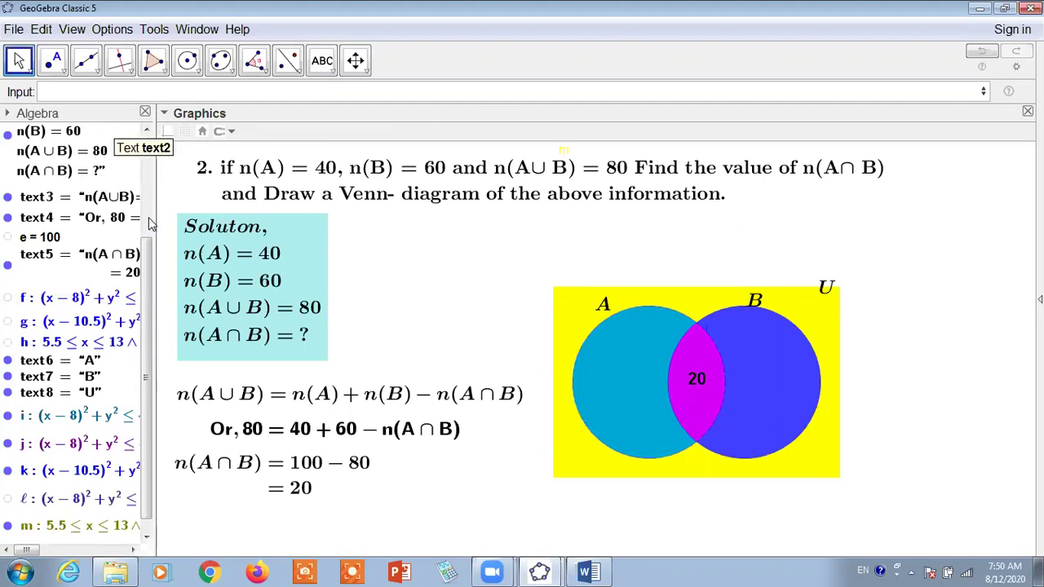
- Compose a new text with the expression a-(a+b-c) in an empty object box for the A-only region
left_click_drag(143, 256, 149, 187)
scroll(156, 187, "down", 5)
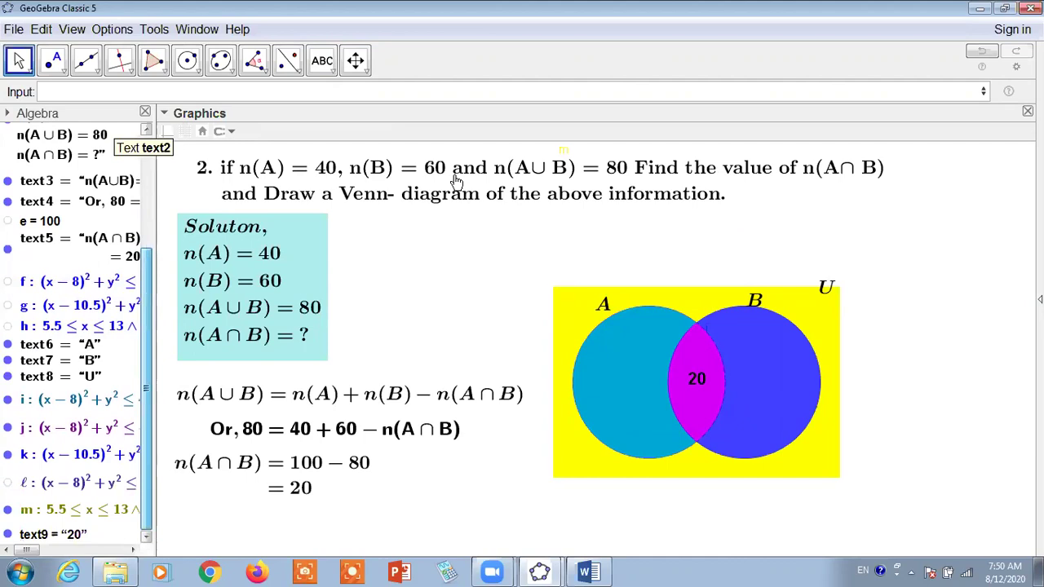
left_click(323, 62)
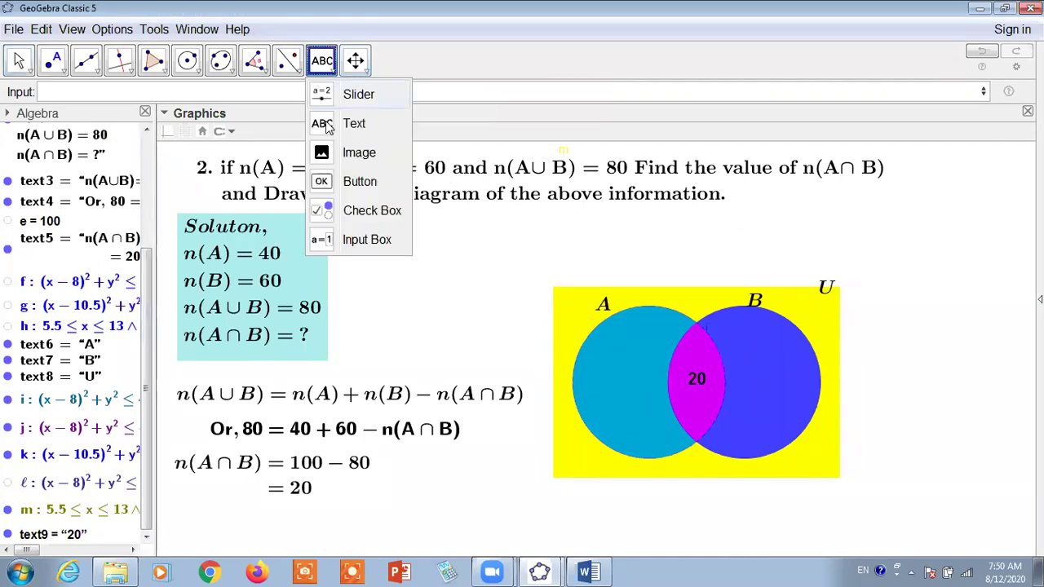
left_click(486, 245)
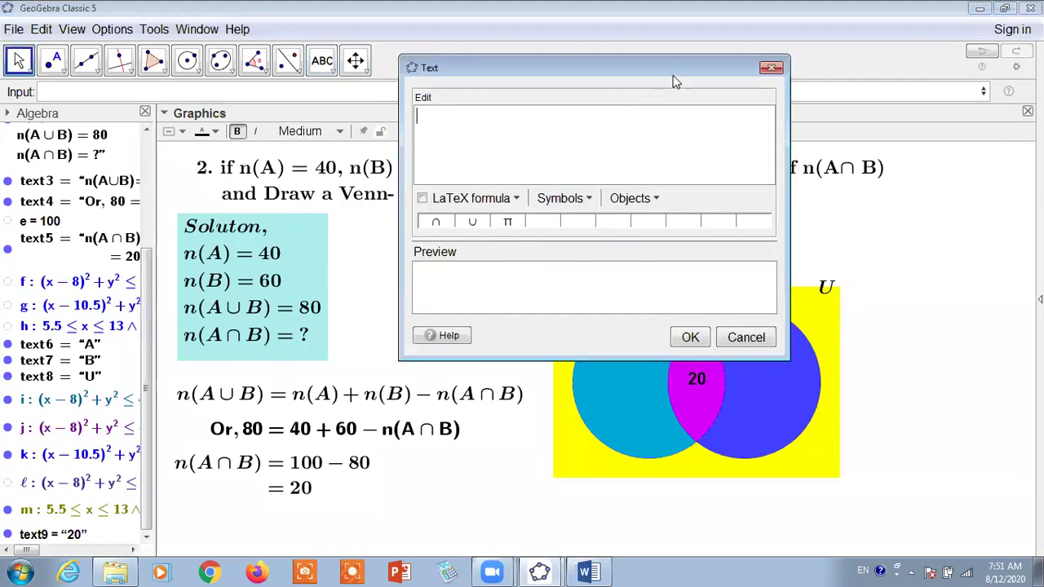
left_click_drag(670, 68, 706, 82)
left_click(692, 211)
left_click(711, 231)
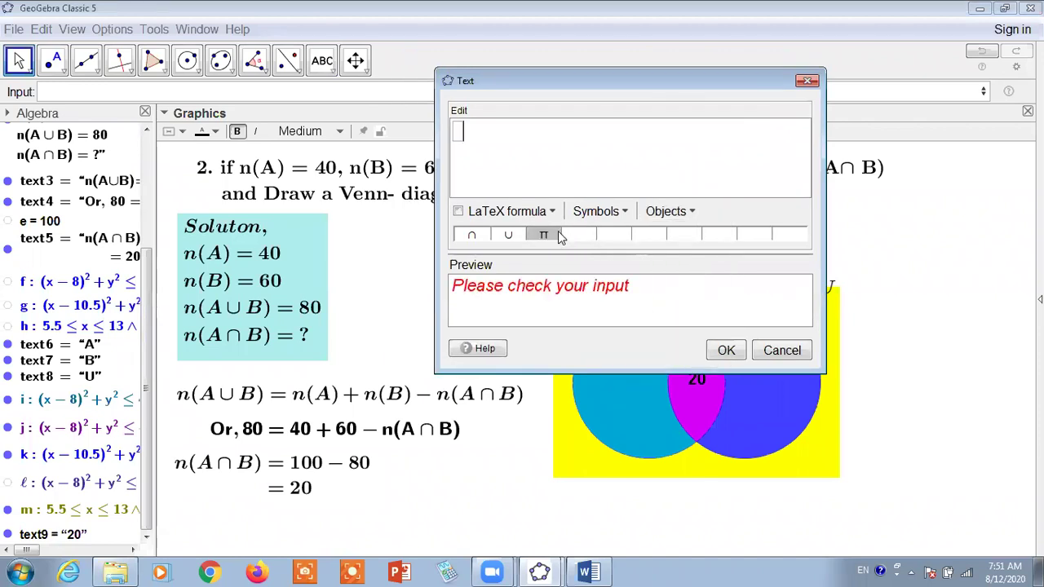
type("a")
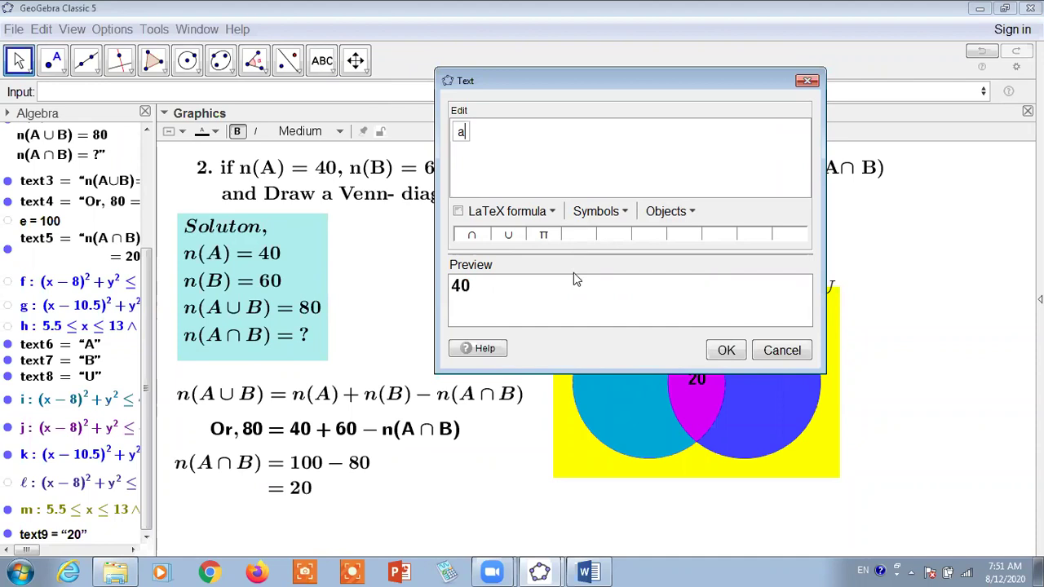
type("-")
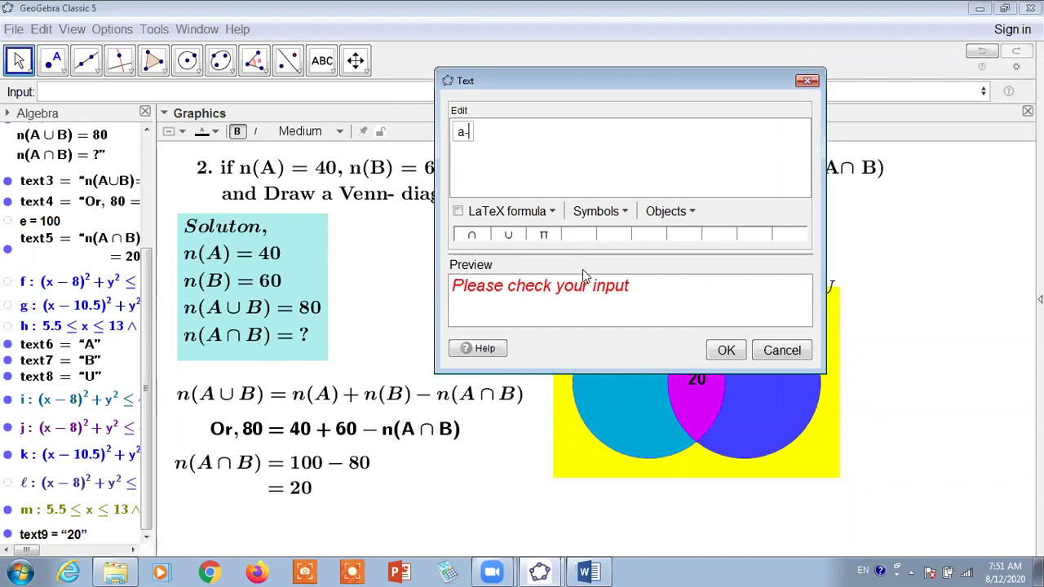
type("b")
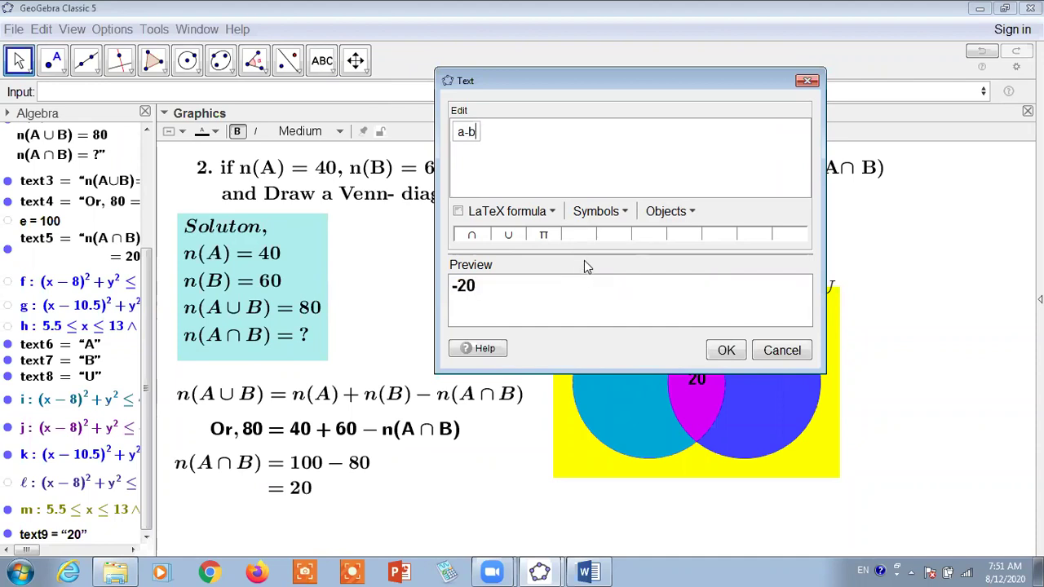
key("BackSpace")
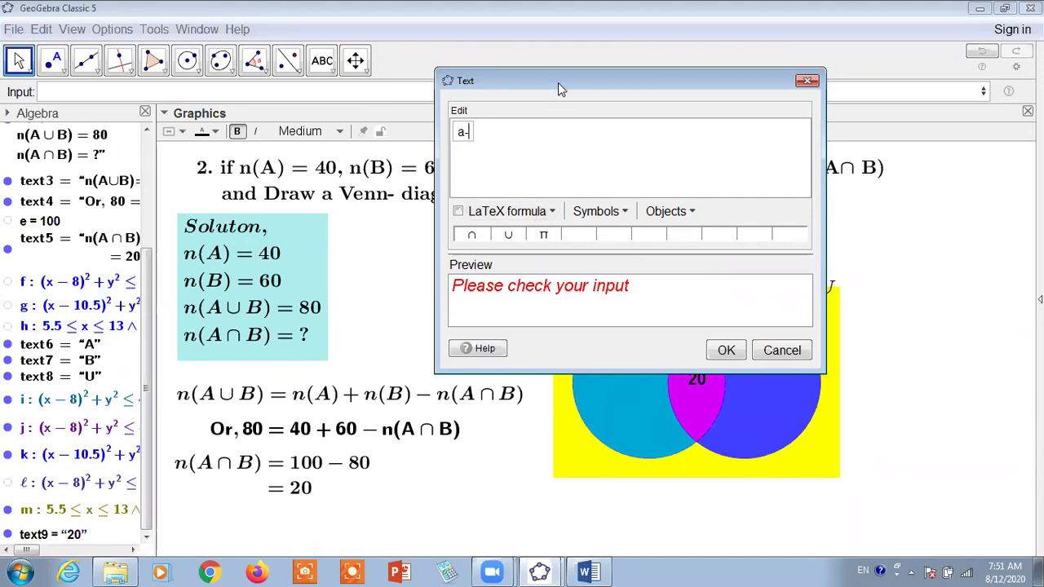
left_click_drag(558, 83, 333, 231)
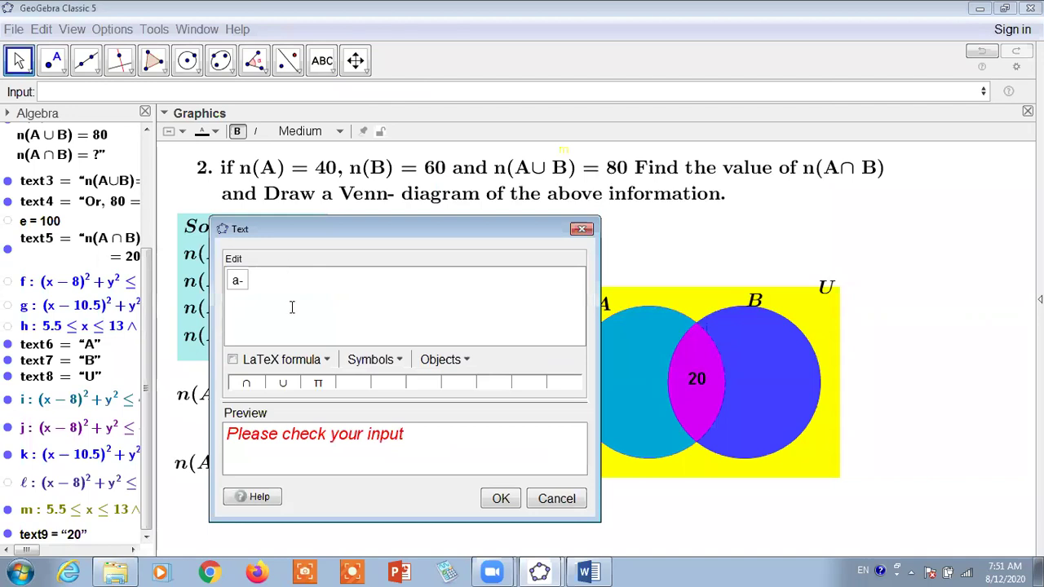
type("(a+b-c)")
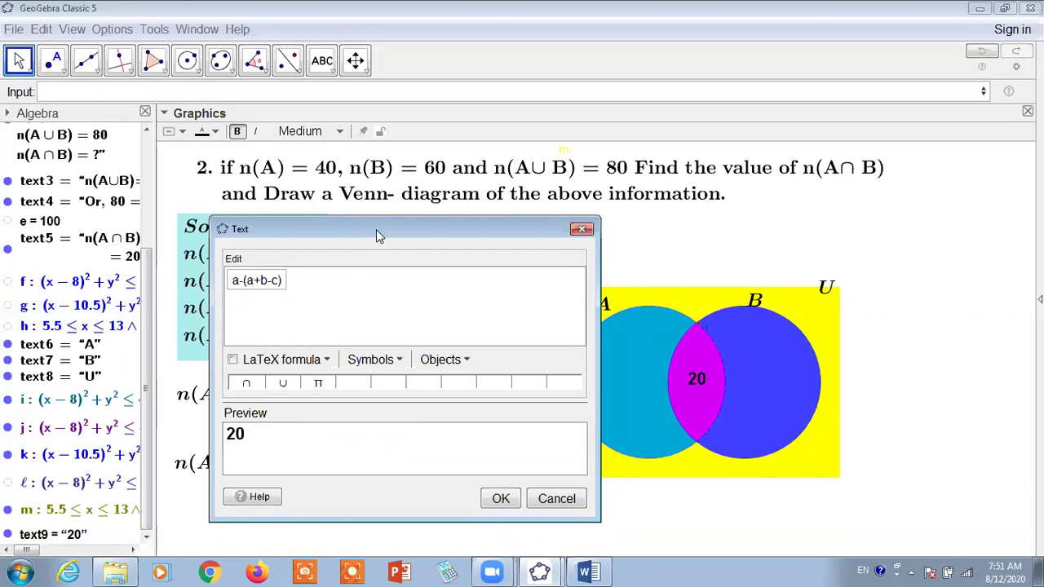
- Compare the a-(a+b-c) expression with the solution and Venn diagram, and add the text to the graphics view
left_click_drag(377, 229, 923, 219)
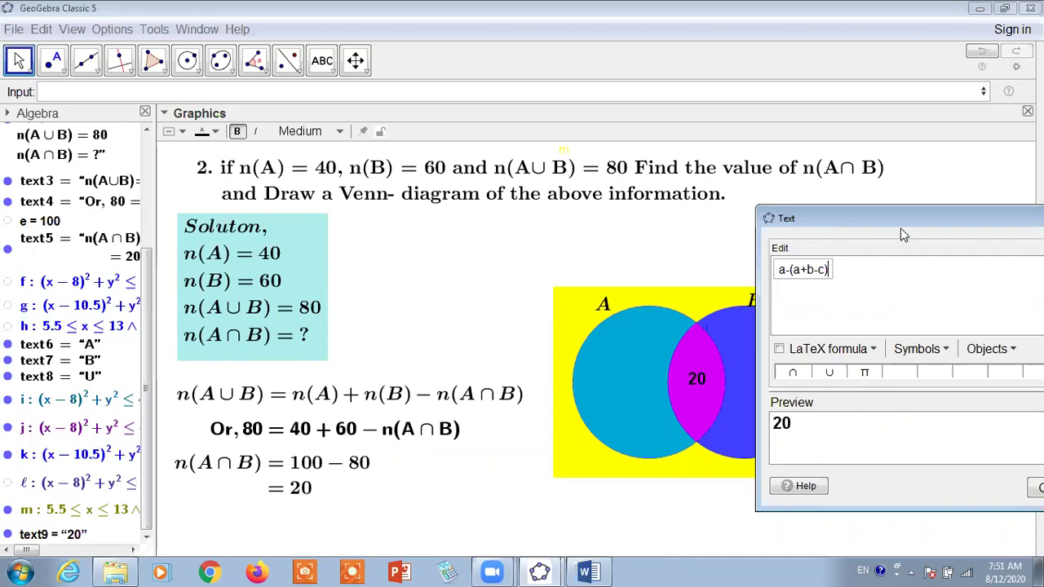
left_click_drag(901, 216, 816, 201)
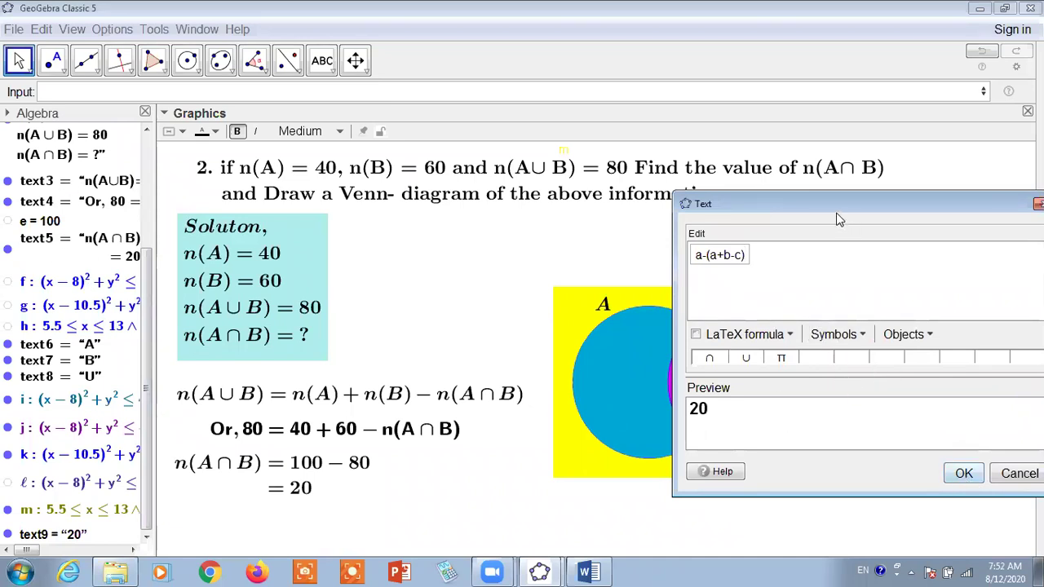
left_click_drag(710, 204, 478, 170)
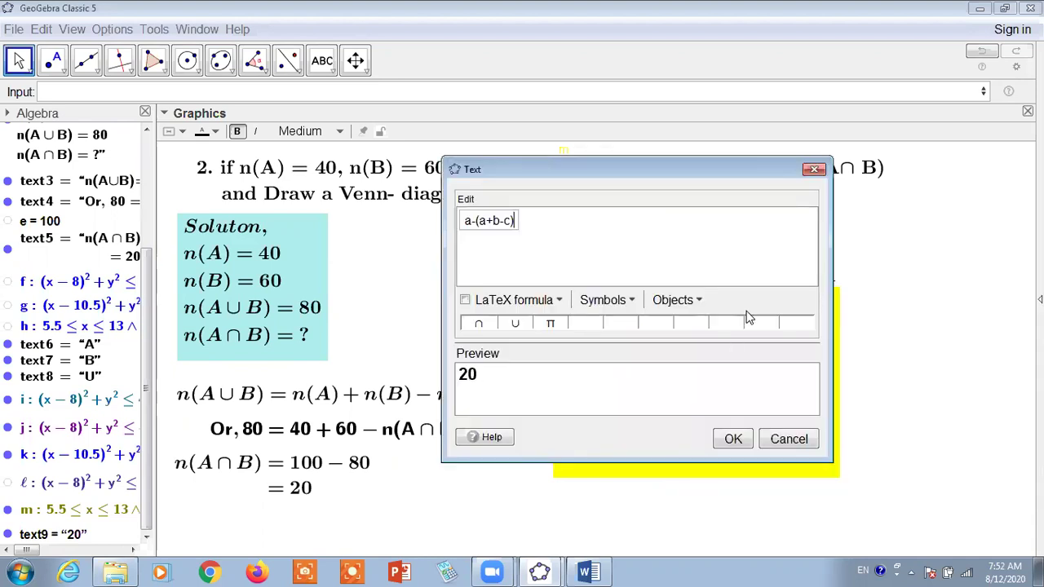
left_click_drag(620, 169, 918, 35)
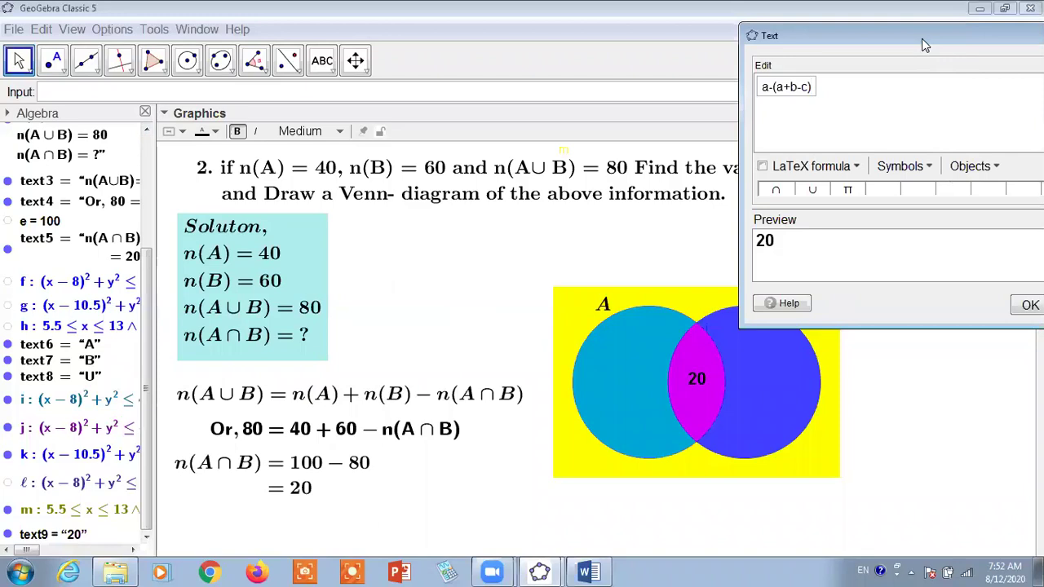
left_click_drag(922, 39, 945, 176)
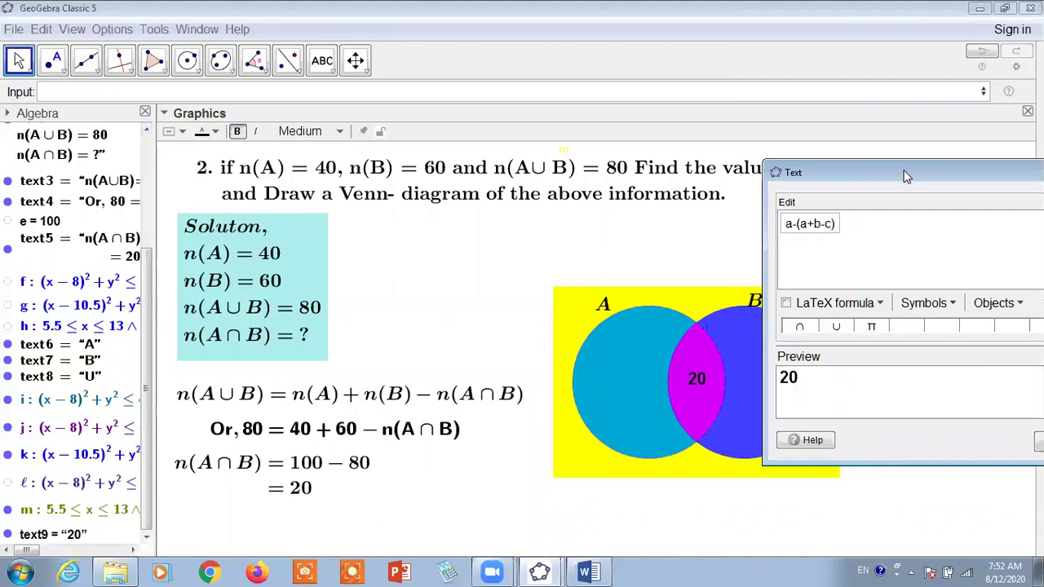
left_click_drag(905, 175, 664, 258)
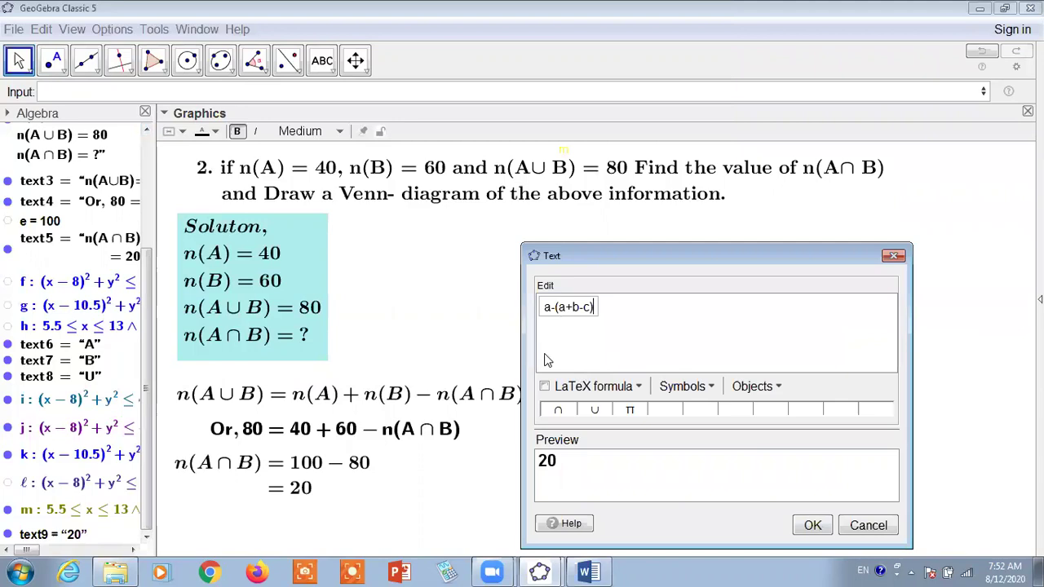
left_click(813, 525)
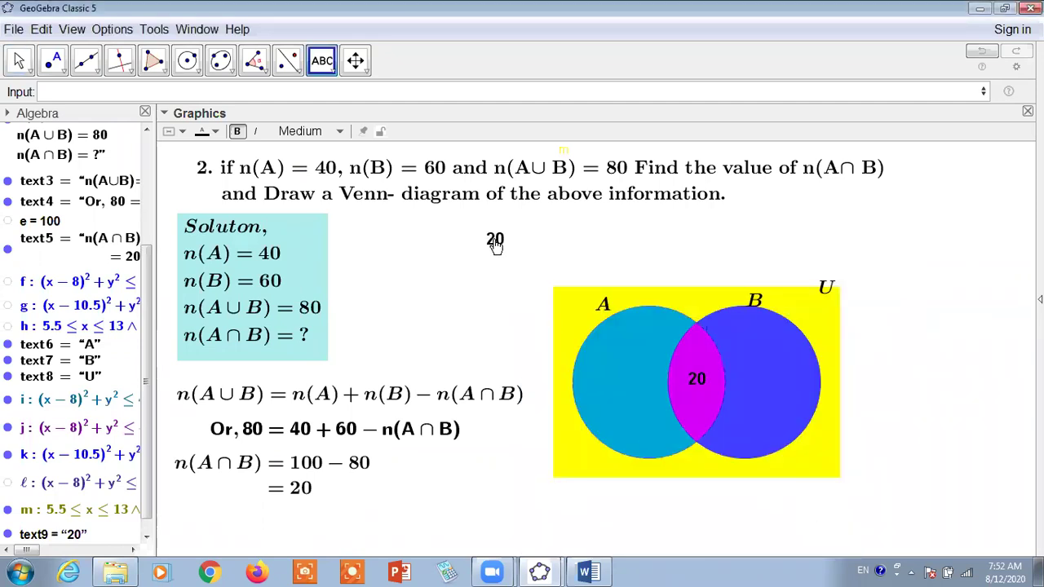